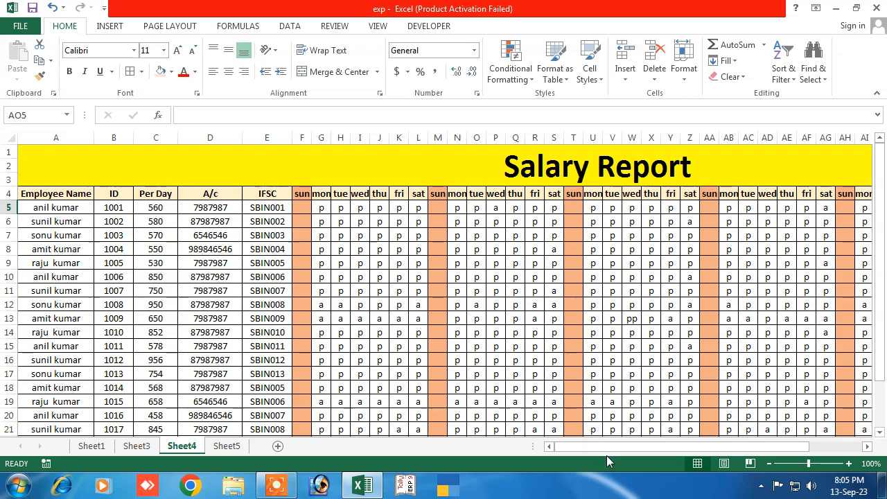
Step: Examine the empty present, Absent, Gross Salary, Pf and Net salary columns in the first employee row
drag(607, 452, 625, 450)
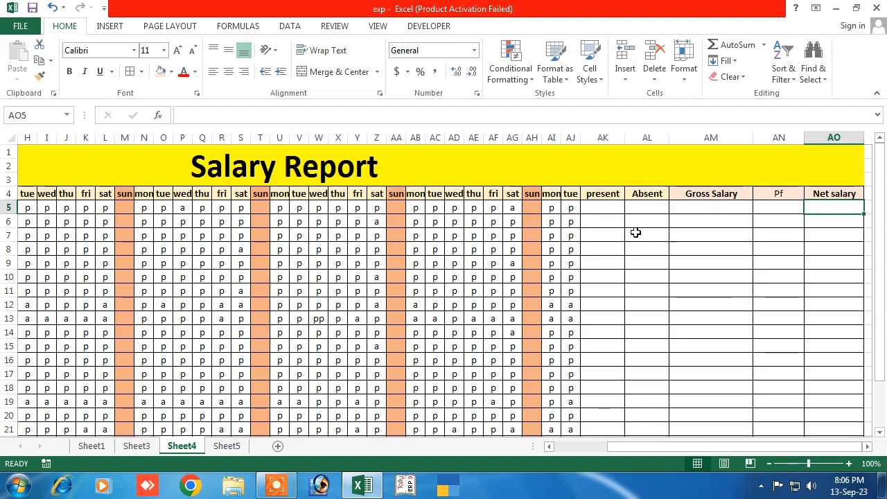
click(607, 208)
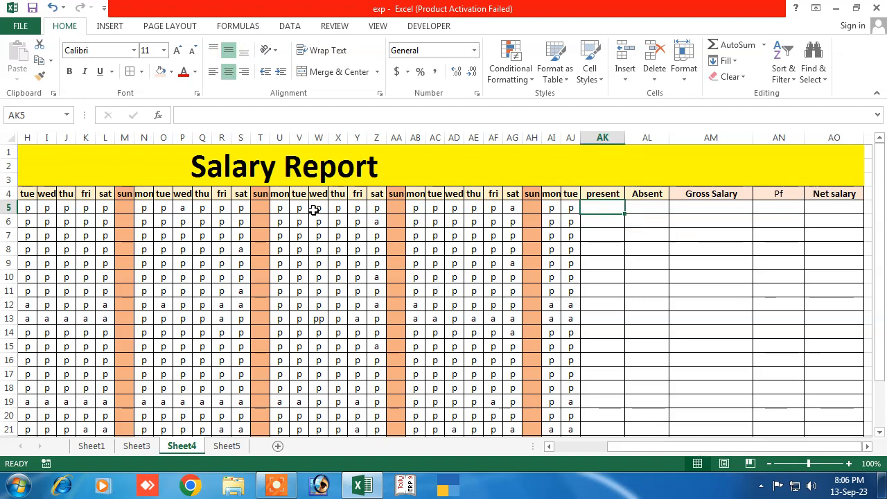
click(641, 210)
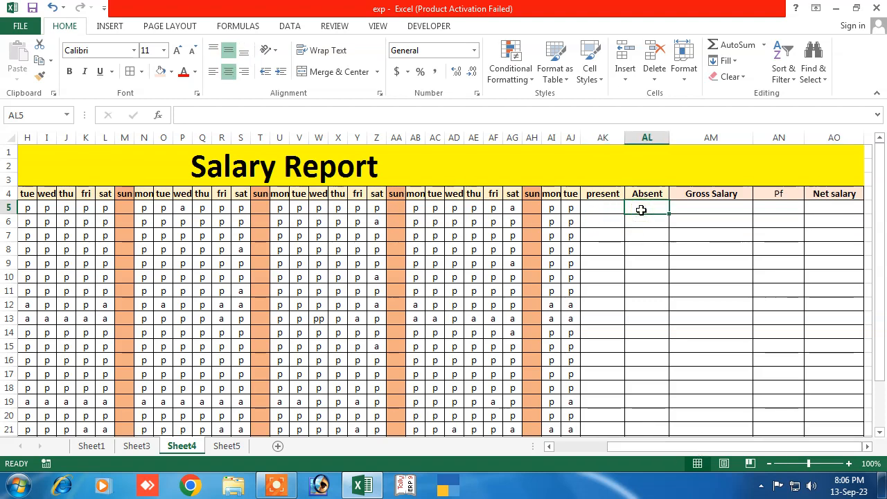
click(689, 208)
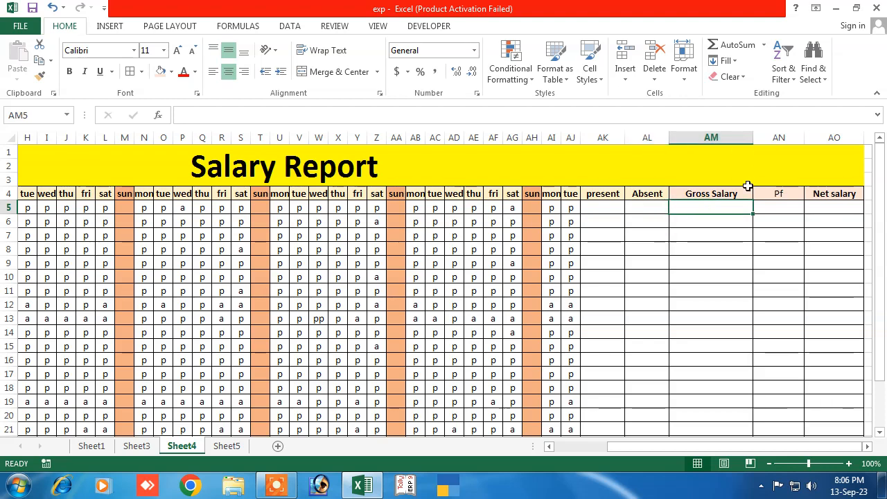
click(771, 210)
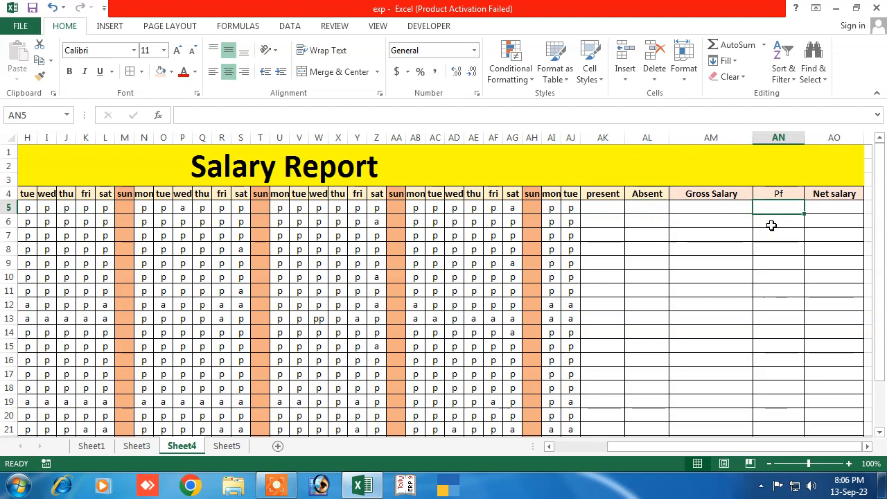
click(836, 210)
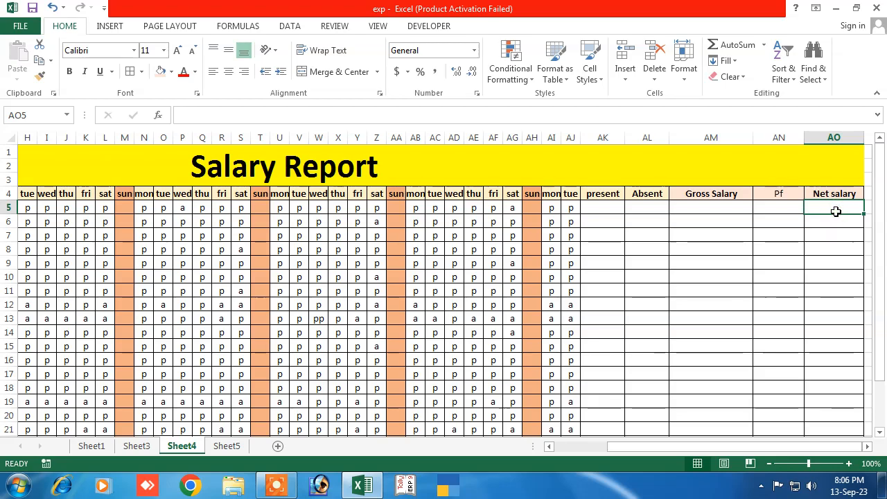
Step: View the entire salary report at 60% zoom, then enlarge it to 110% and return to its beginning
click(769, 463)
click(766, 463)
click(766, 463)
click(766, 463)
click(328, 362)
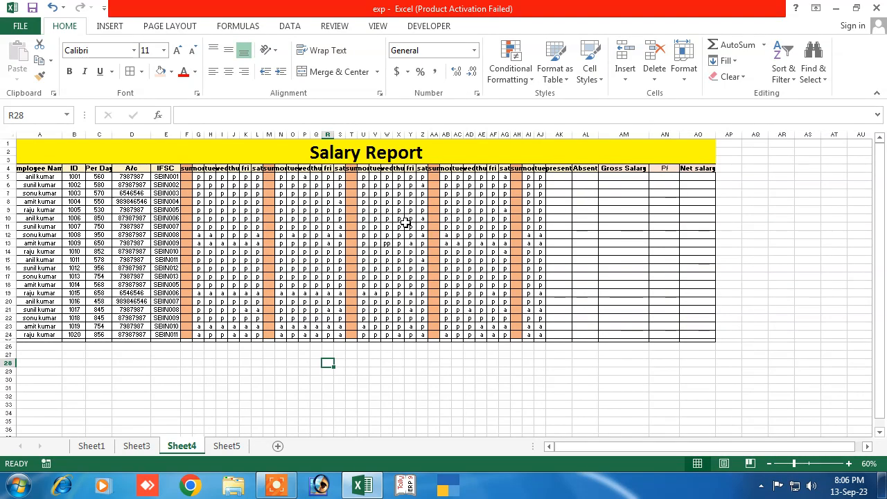
click(104, 276)
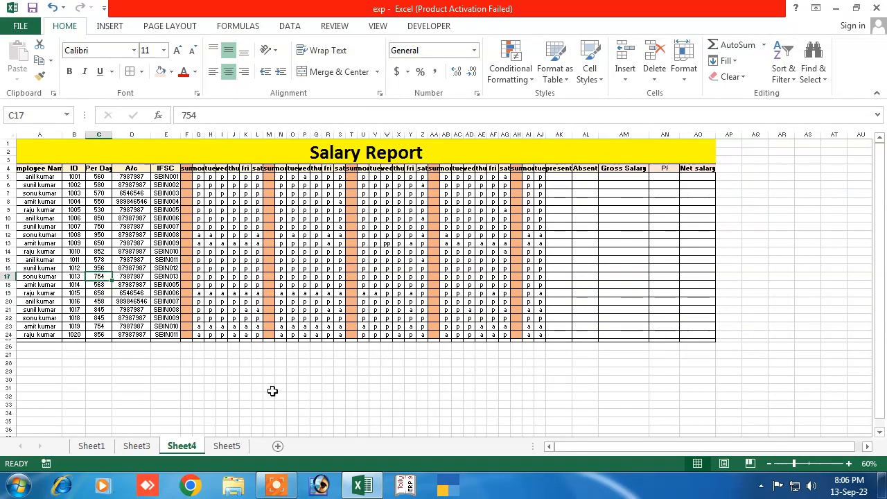
click(849, 463)
click(849, 464)
click(849, 464)
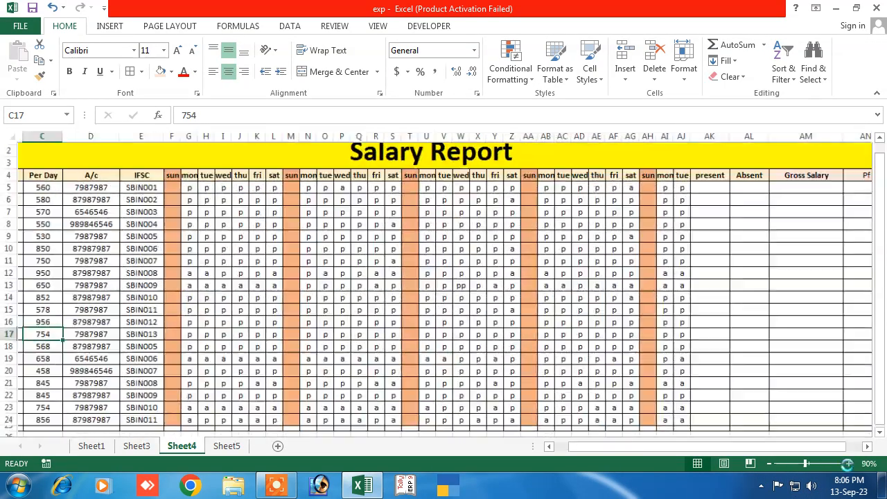
click(849, 463)
click(849, 464)
drag(584, 446, 569, 447)
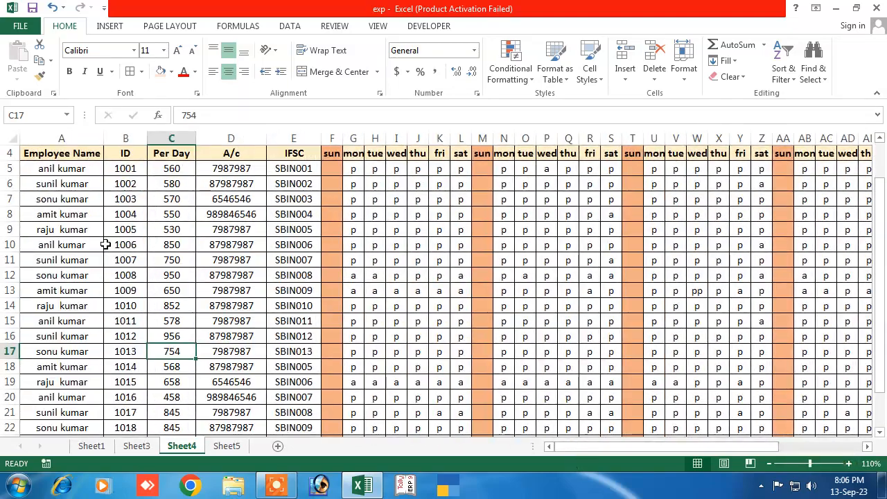
scroll(108, 243, up, 1)
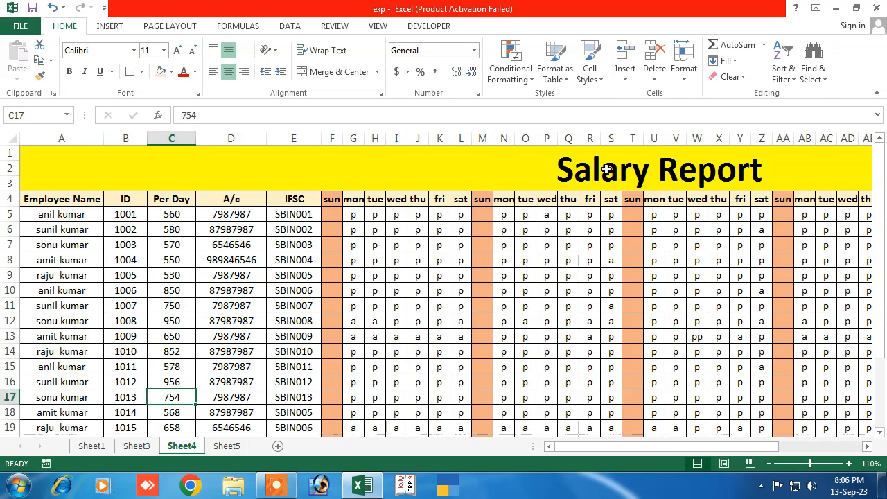
Step: Review the Employee Name, ID, Per Day, A/c and IFSC columns and the first weekday headings
click(32, 221)
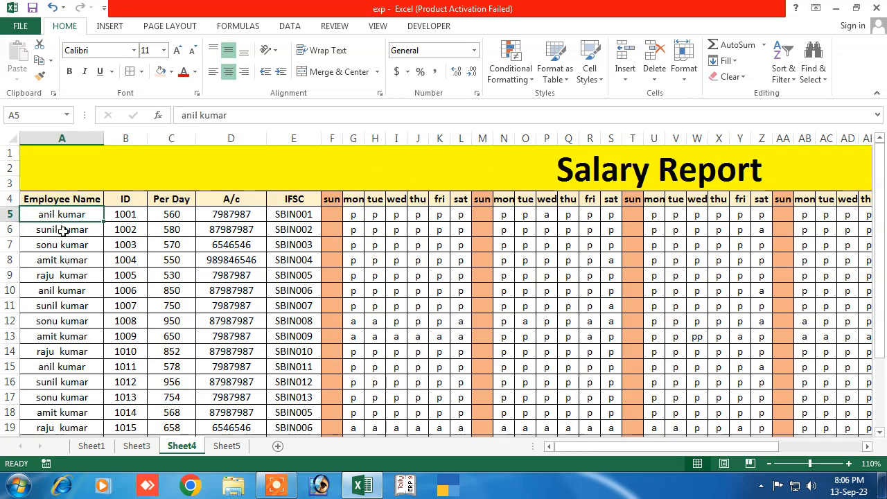
scroll(69, 286, down, 4)
scroll(52, 346, up, 4)
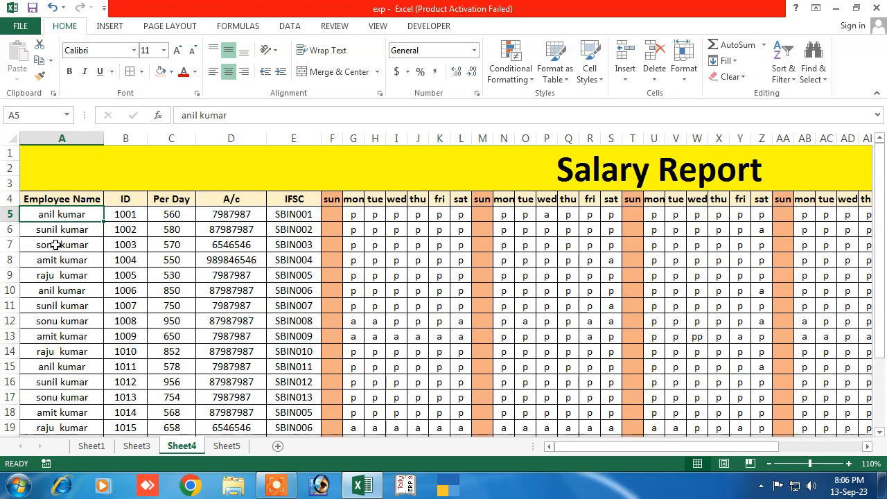
click(56, 350)
drag(114, 216, 107, 396)
click(156, 245)
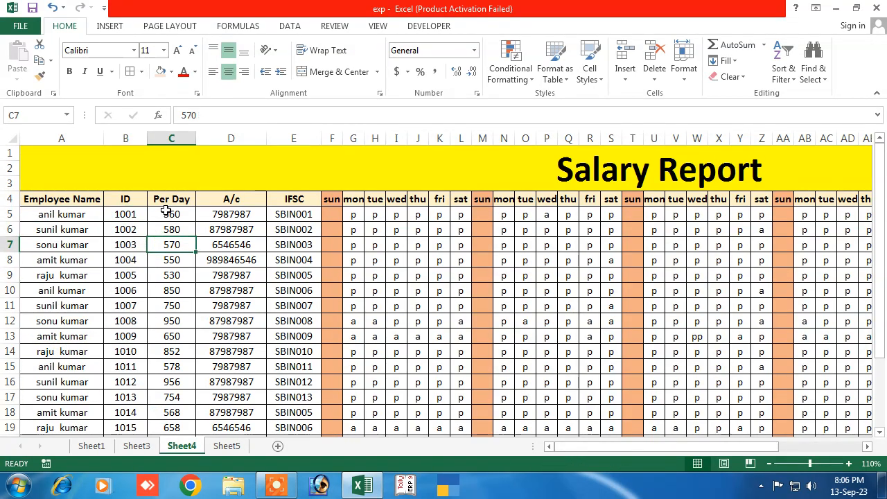
drag(164, 214, 160, 399)
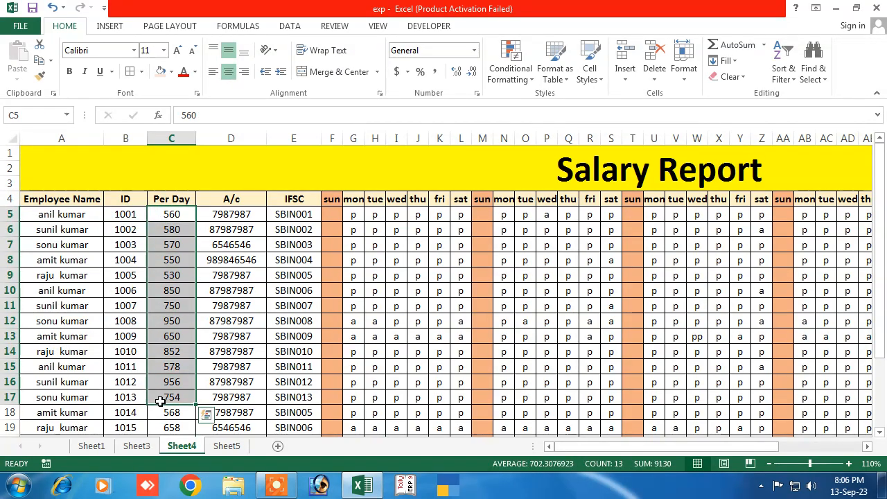
click(170, 291)
drag(172, 214, 172, 412)
drag(166, 212, 172, 412)
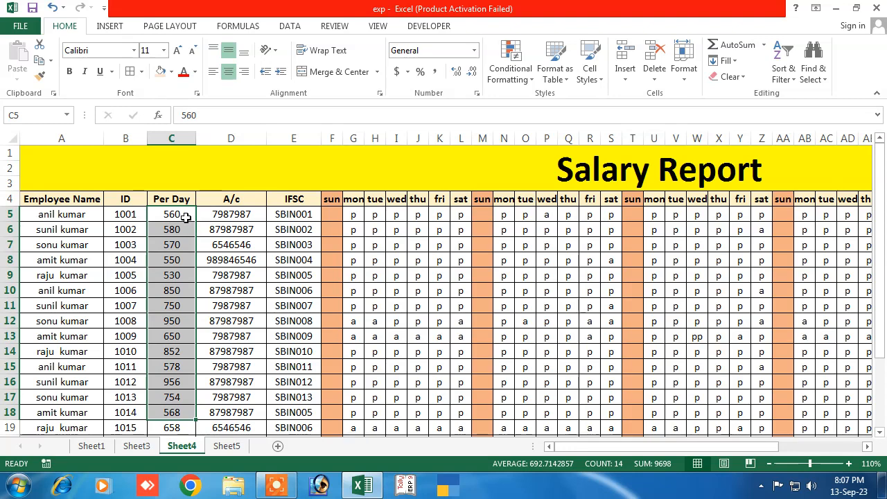
drag(185, 216, 174, 351)
drag(225, 215, 233, 416)
click(303, 214)
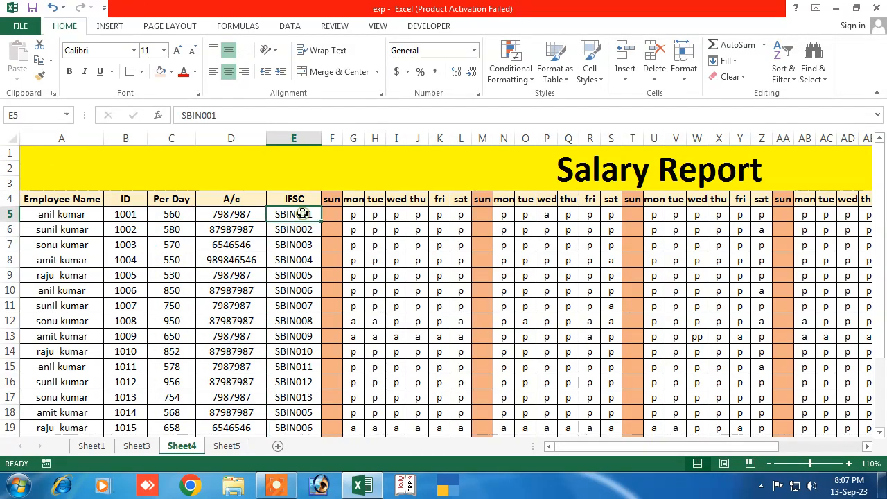
drag(303, 215, 324, 418)
click(327, 230)
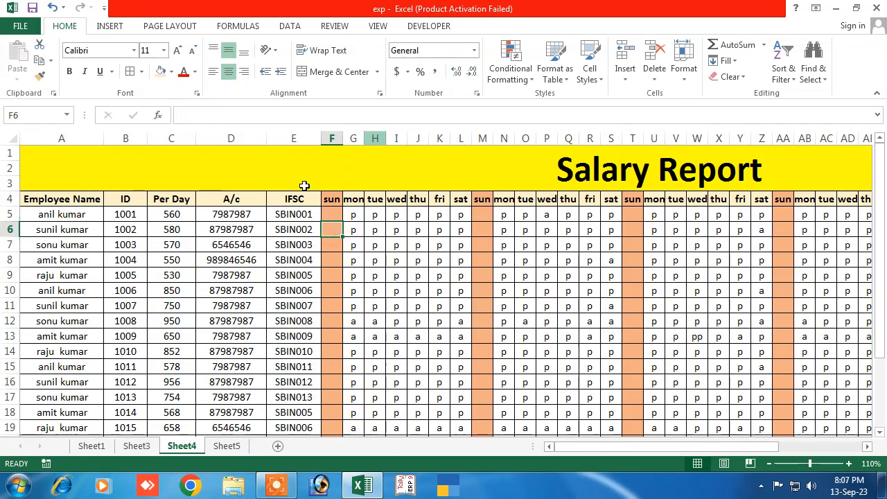
click(336, 203)
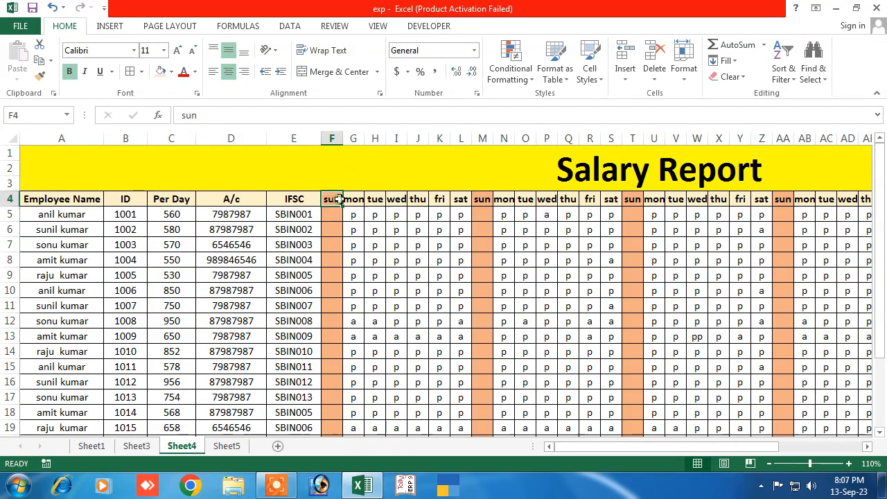
click(353, 200)
click(375, 200)
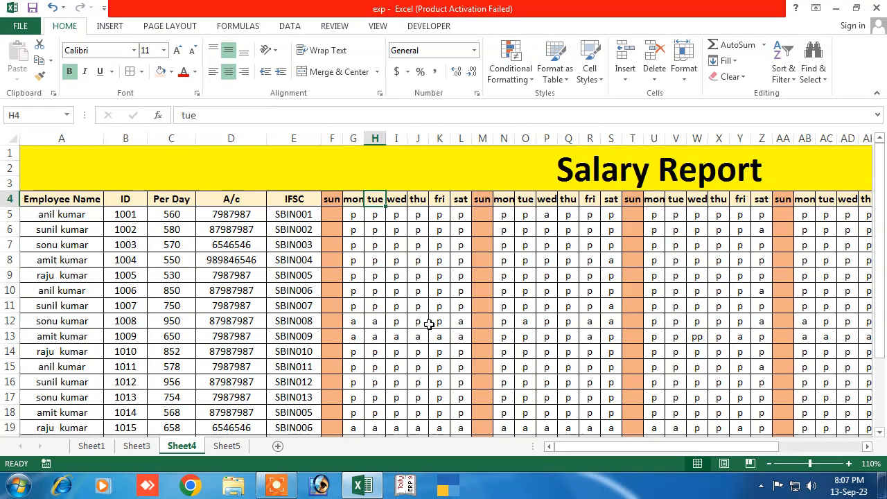
Step: Extend the sheet's Salary Report title with the period "mar 2023"
drag(580, 446, 618, 445)
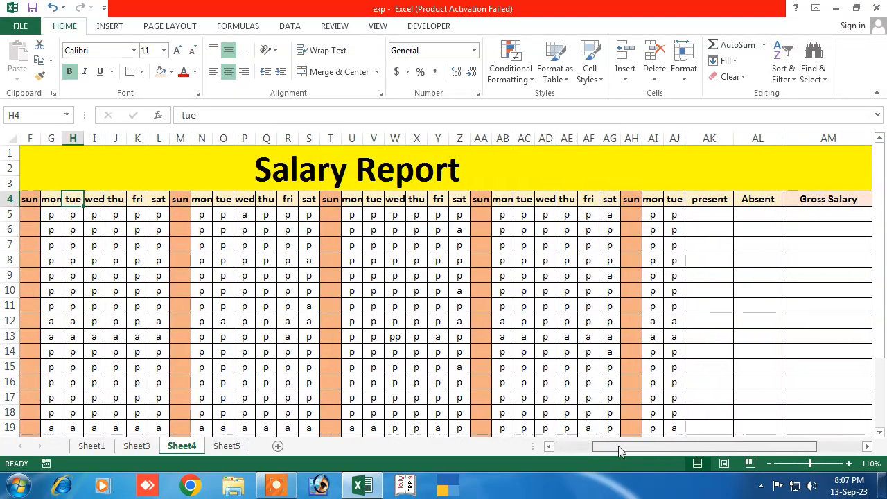
click(528, 164)
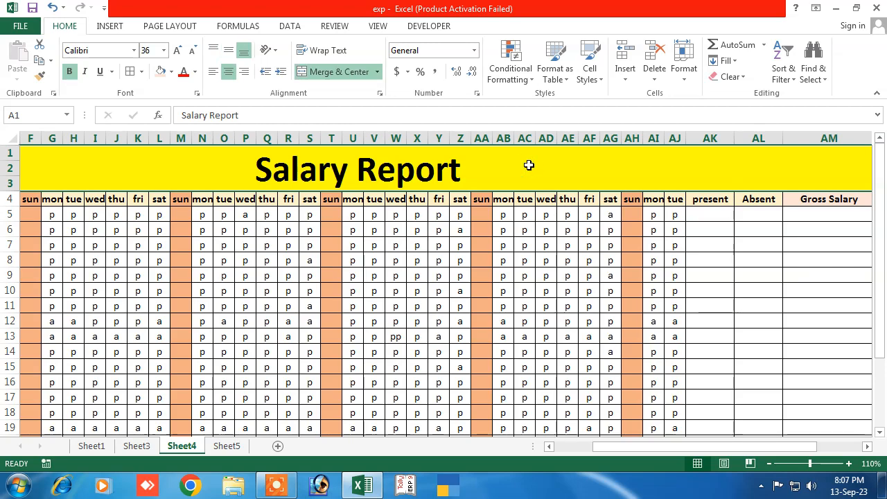
click(254, 115)
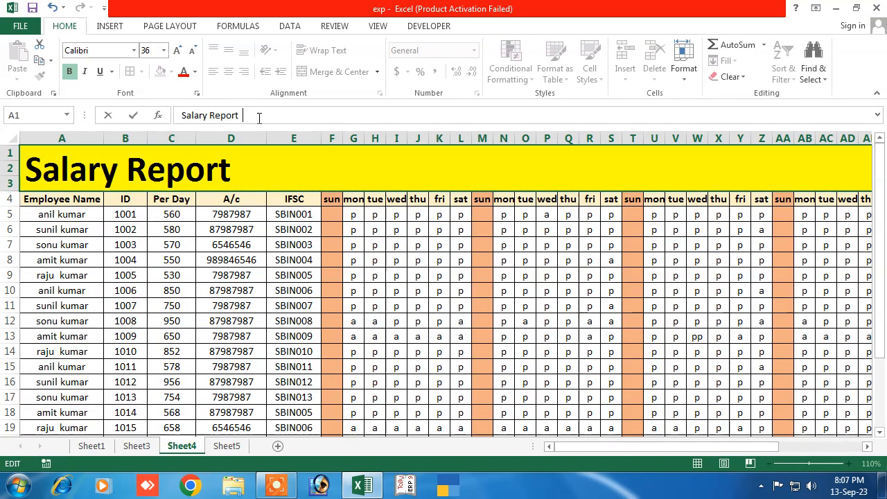
text(mar 2023)
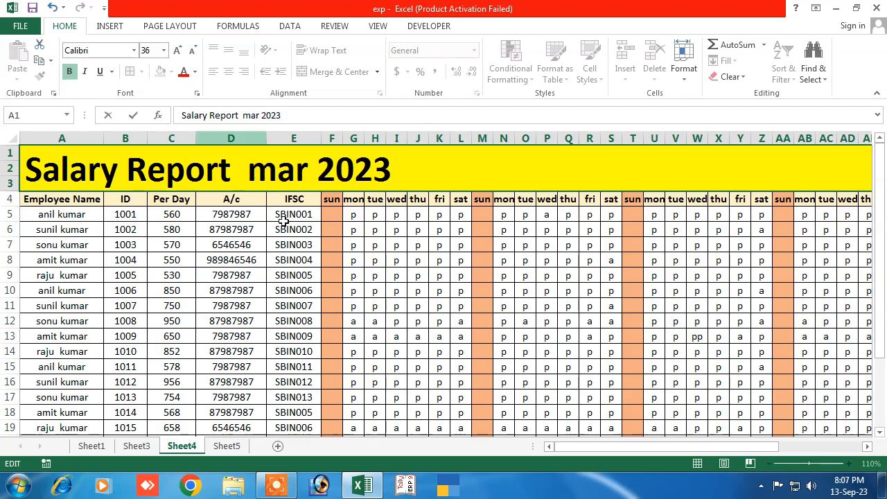
click(294, 277)
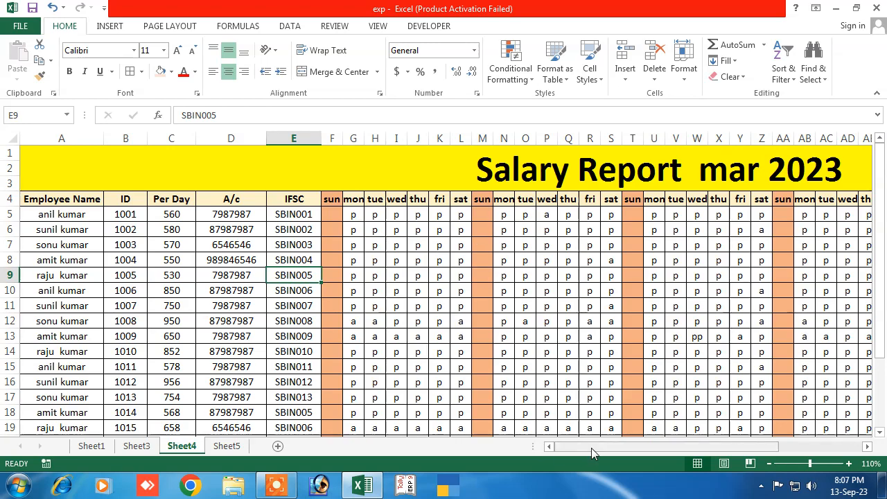
Step: Widen the first week's weekday columns slightly so that their day headings fit
drag(591, 447, 558, 447)
drag(341, 139, 410, 136)
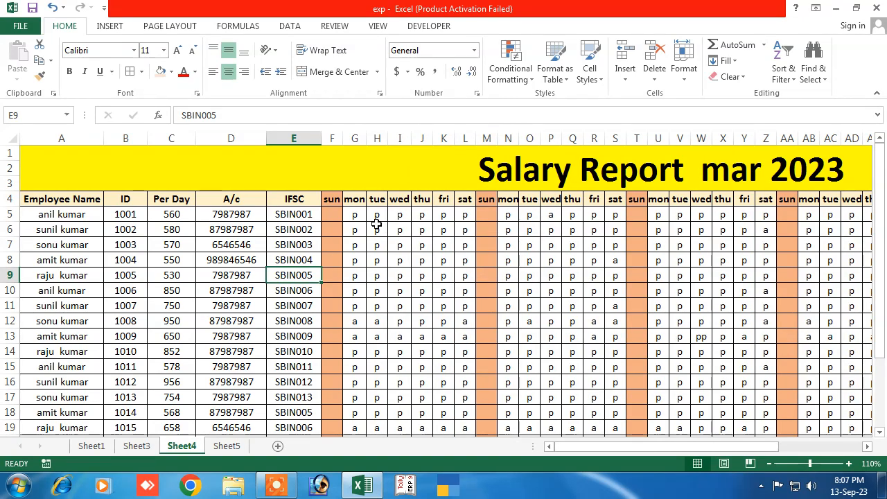
Step: Examine the first employee's details and daily p and a attendance marks through the second week's wed column
click(356, 218)
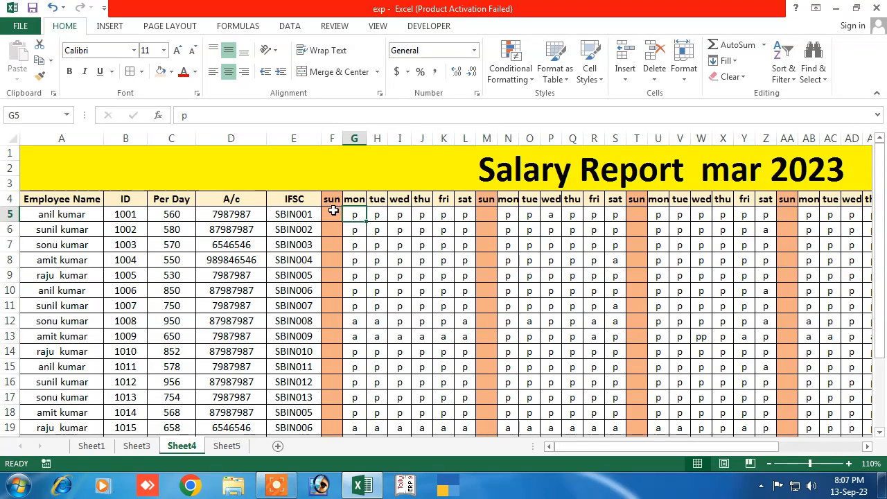
click(63, 218)
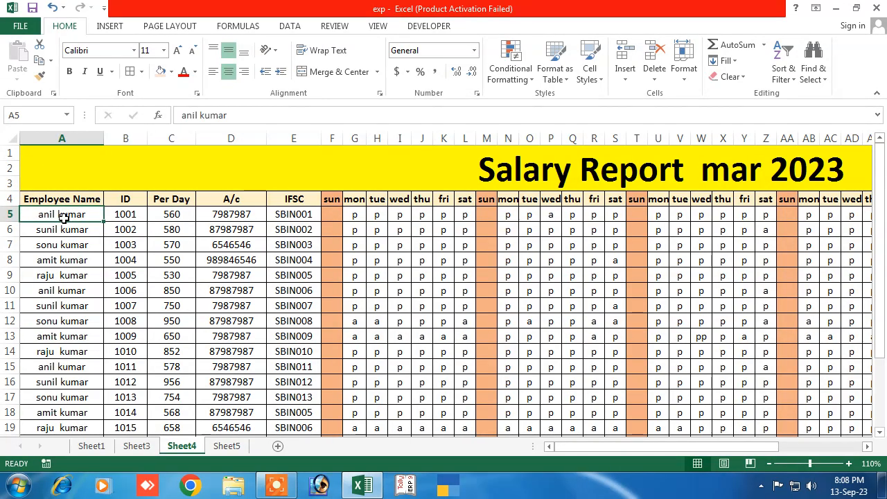
click(127, 214)
click(181, 214)
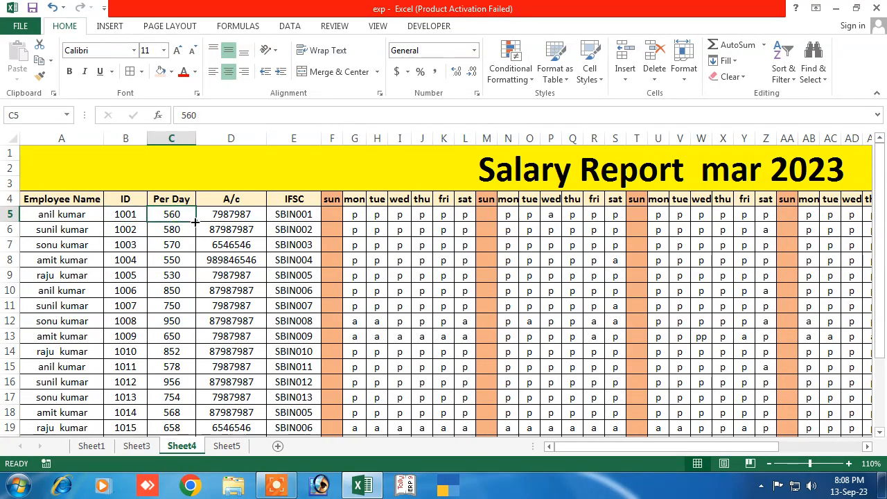
click(229, 217)
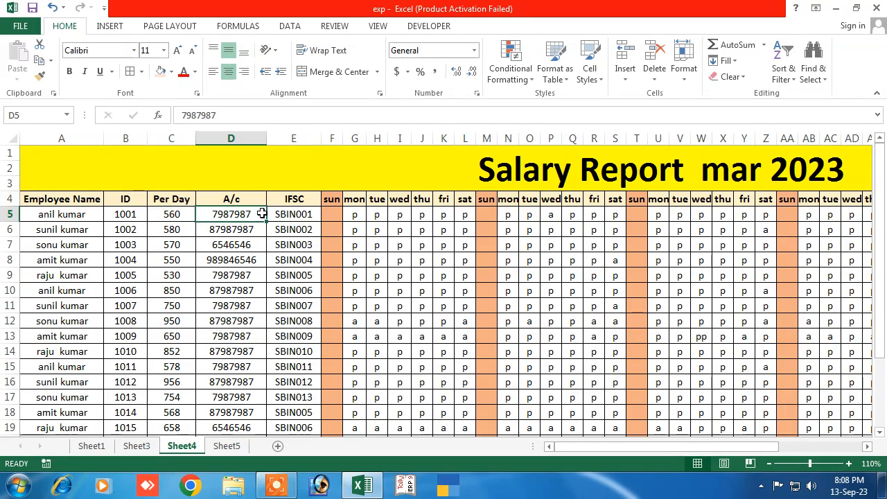
click(284, 214)
click(355, 216)
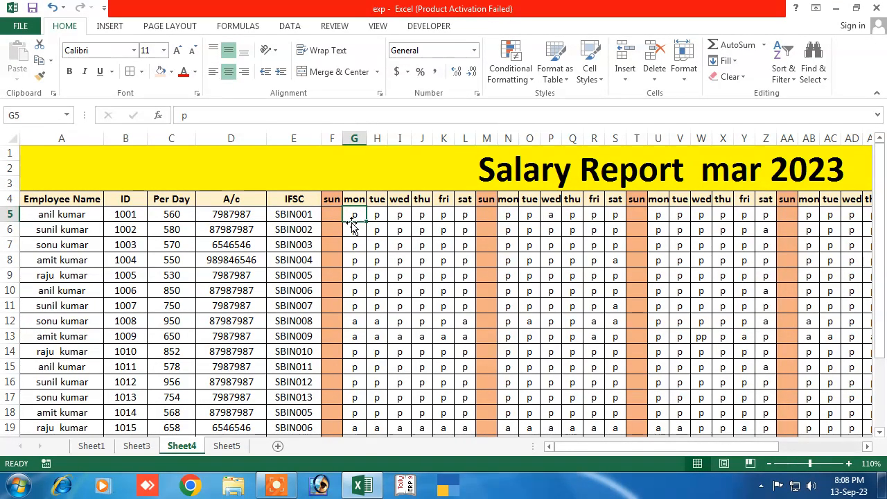
click(375, 215)
click(399, 216)
click(422, 216)
click(437, 219)
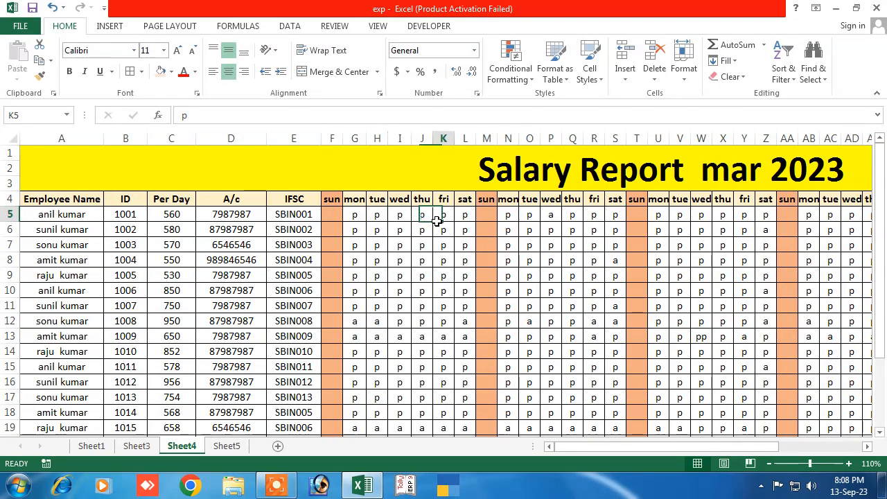
click(465, 215)
click(529, 216)
click(551, 215)
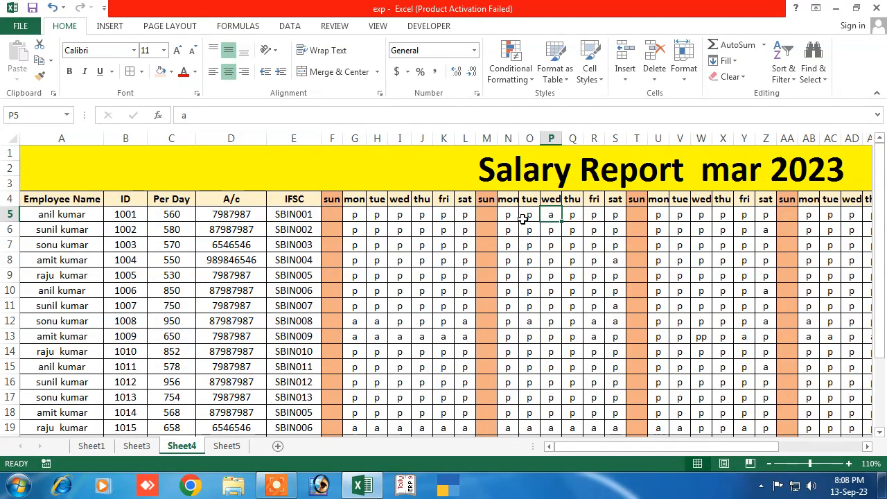
click(529, 217)
click(550, 214)
Step: Correct the "pp" attendance entry in cell W13 to "p"
drag(579, 446, 616, 446)
click(401, 339)
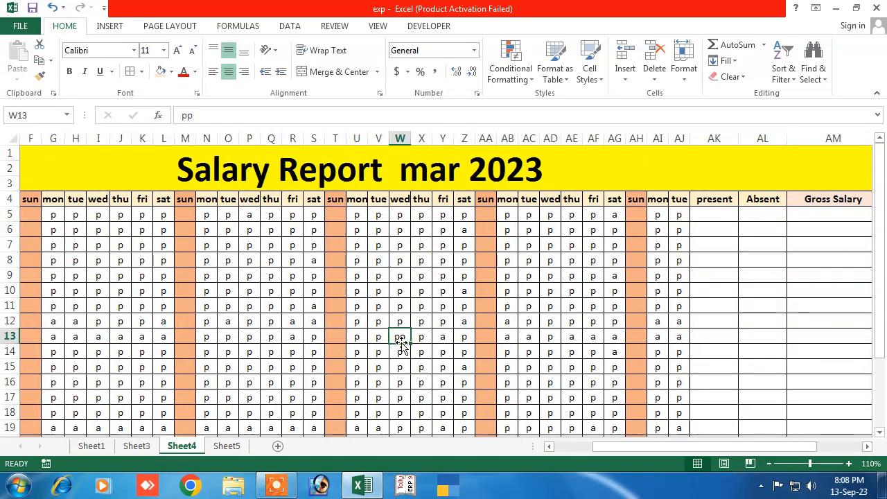
text(p)
click(636, 289)
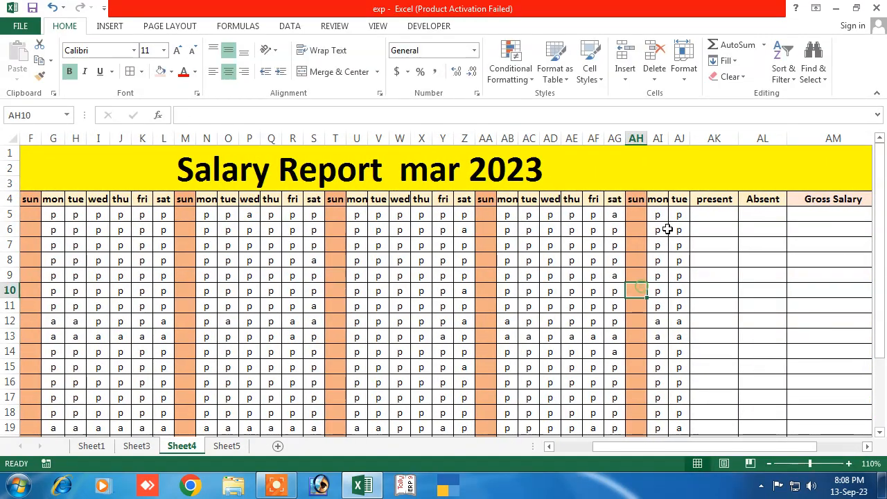
Step: Look over the first employee's empty present, Absent, Gross Salary, Pf and Net salary cells
click(709, 218)
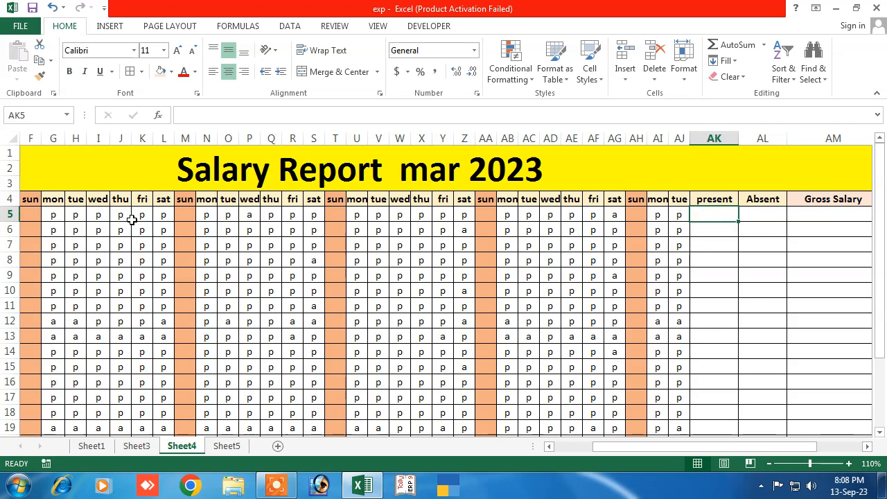
click(758, 215)
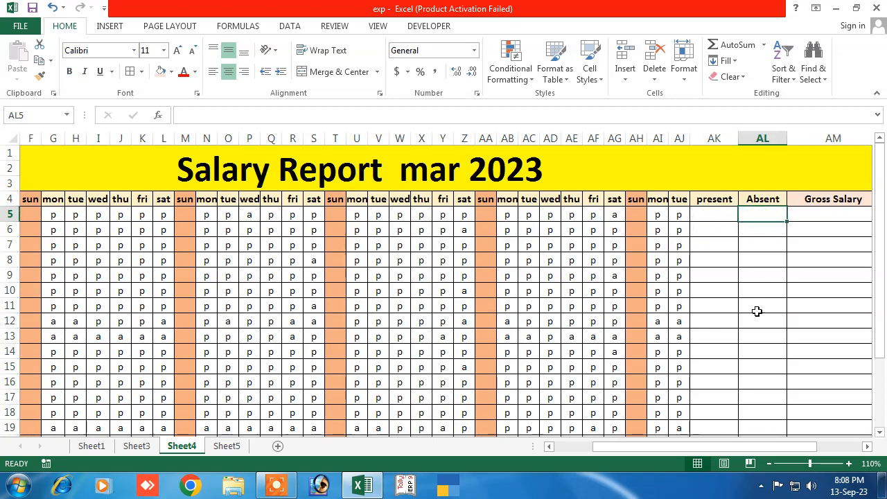
drag(677, 447, 719, 452)
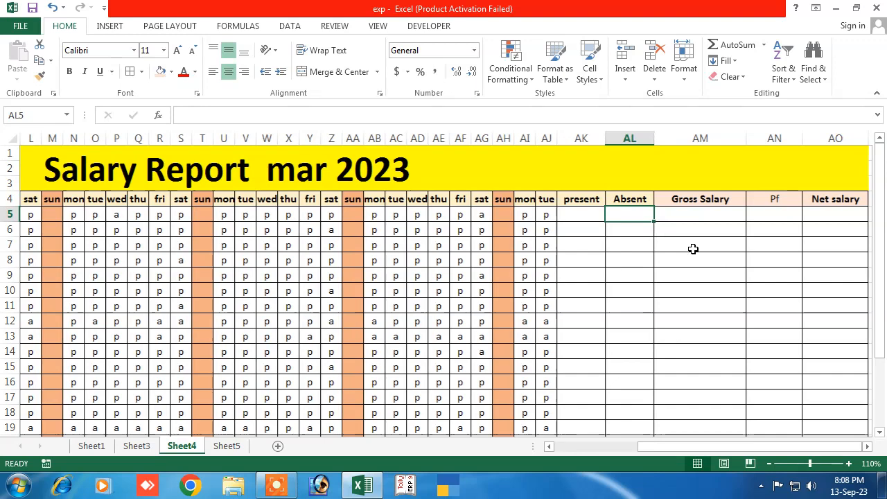
click(707, 217)
click(792, 220)
click(838, 216)
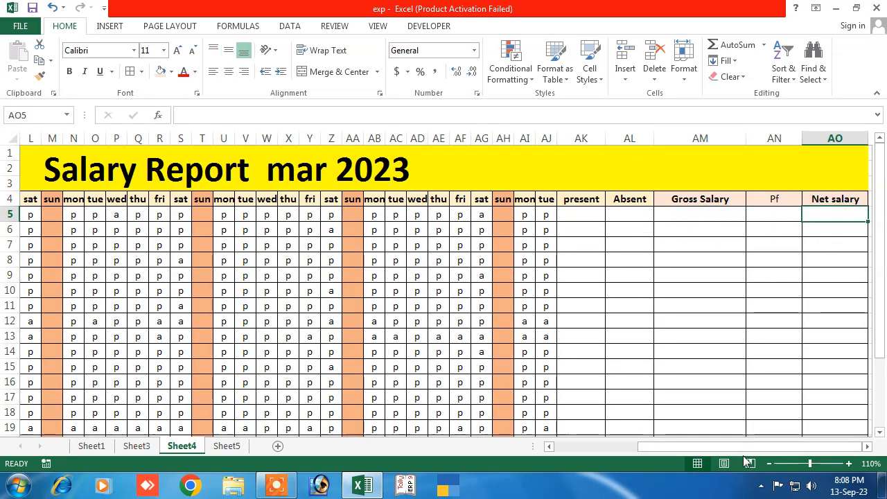
drag(718, 448, 717, 449)
Step: Start a COUNTIF formula in the first employee's present cell AK5, using the attendance marks G5:AJ5 as its range
click(578, 214)
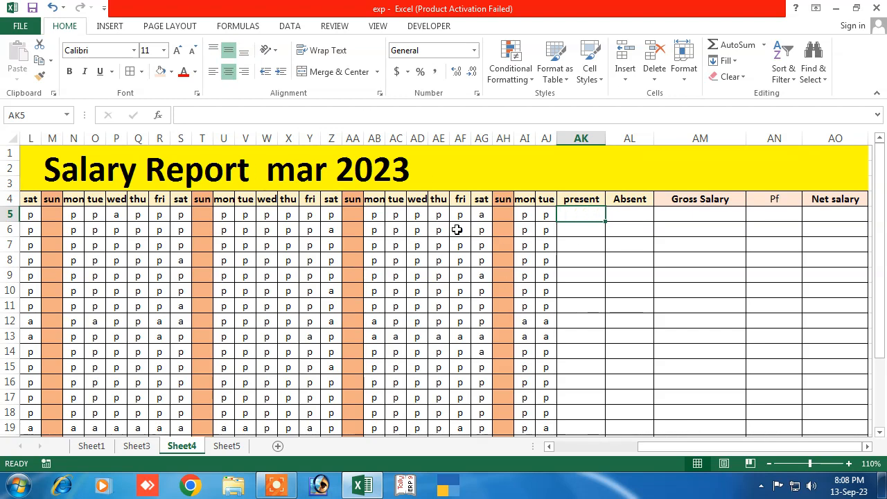
text(=)
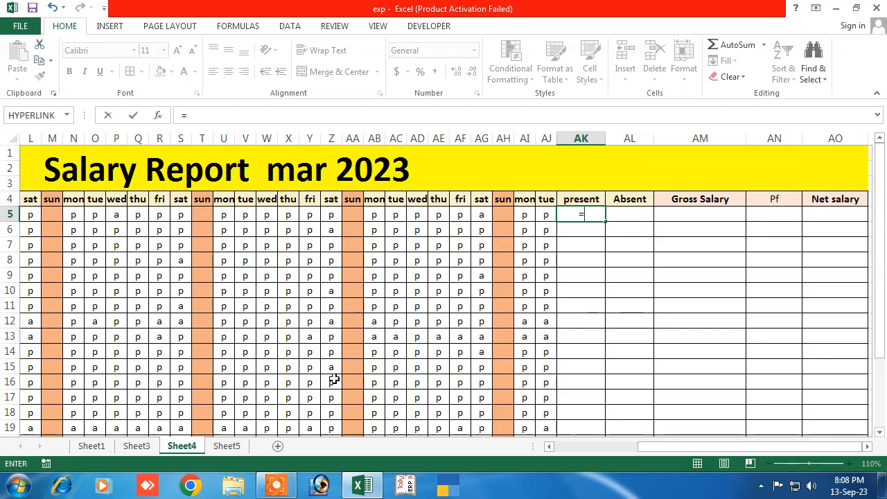
text(counti)
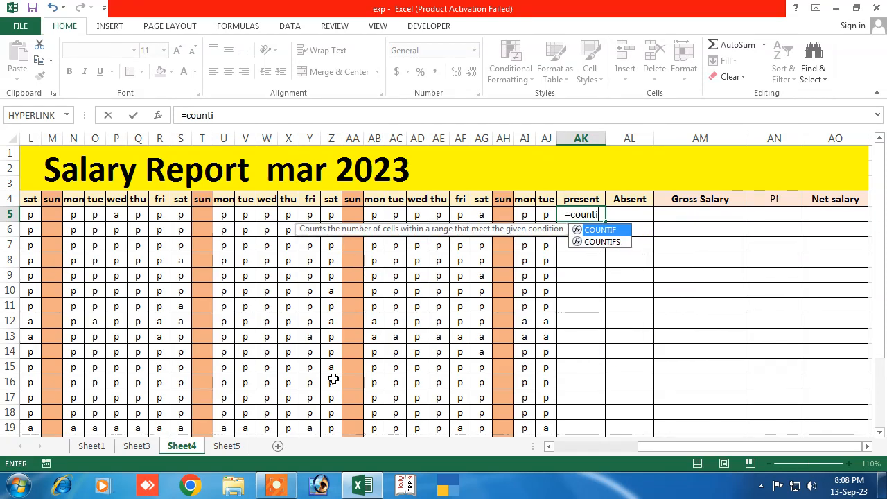
text(f()
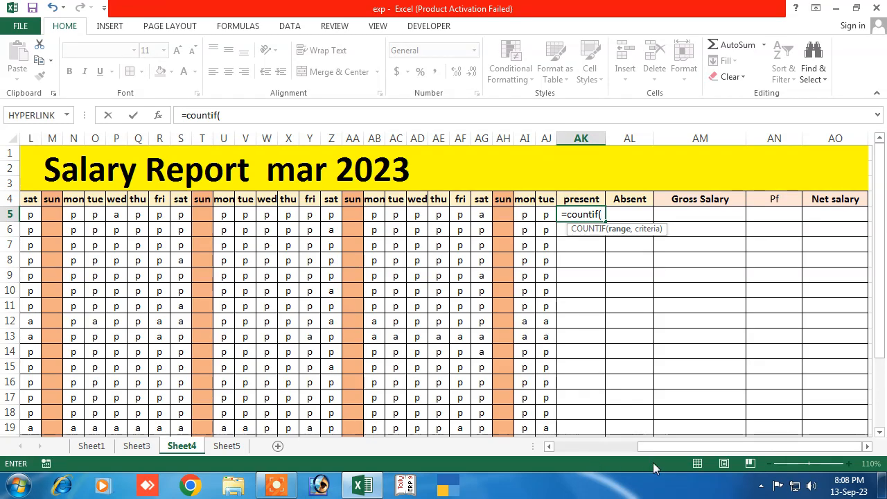
drag(659, 447, 567, 445)
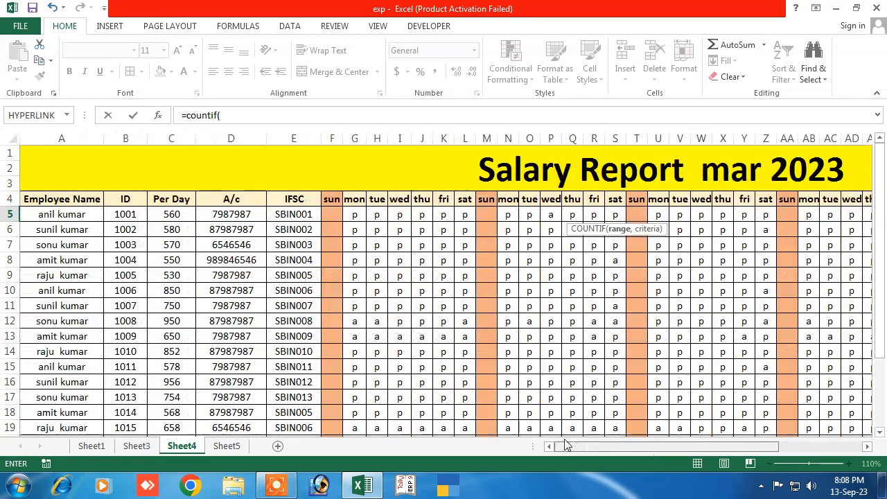
click(354, 214)
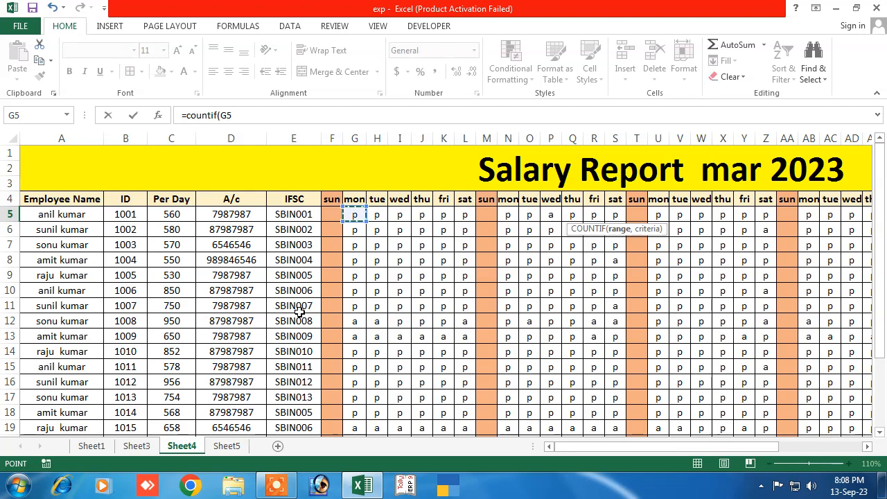
key(shift+Right)
key(shift+Right)
key(shift+Right)
key(shift+Right)
key(shift+Right)
key(shift+Right)
key(shift+Right)
key(shift+Right)
key(shift+Right)
key(shift+Right)
key(shift+Right)
key(shift+Right)
key(shift+Right)
key(shift+Right)
key(shift+Right)
key(shift+Right)
key(shift+Right)
key(shift+Right)
key(shift+Right)
key(shift+Right)
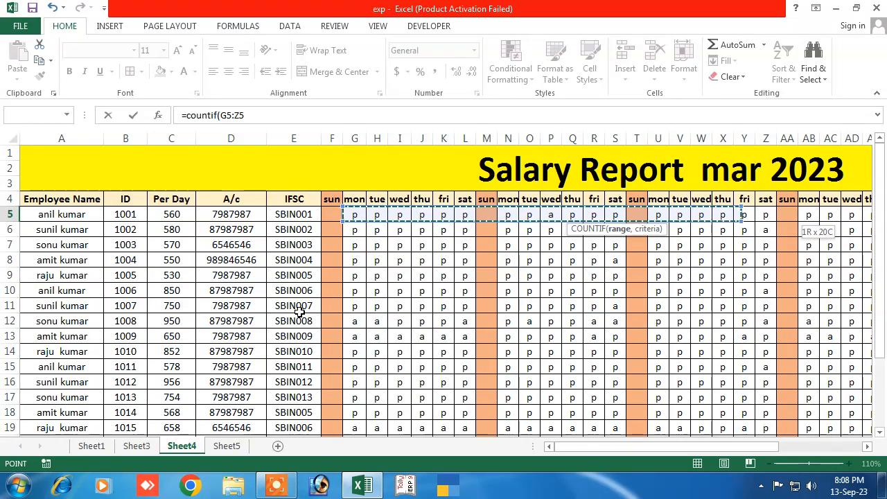
key(shift+Right)
key(shift+Right)
key(shift+Right)
key(shift+Right)
key(shift+Right)
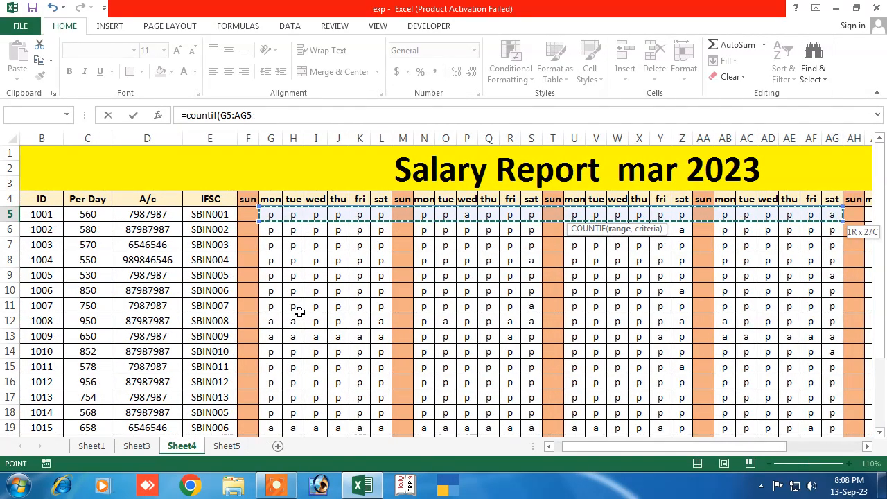
key(shift+Right)
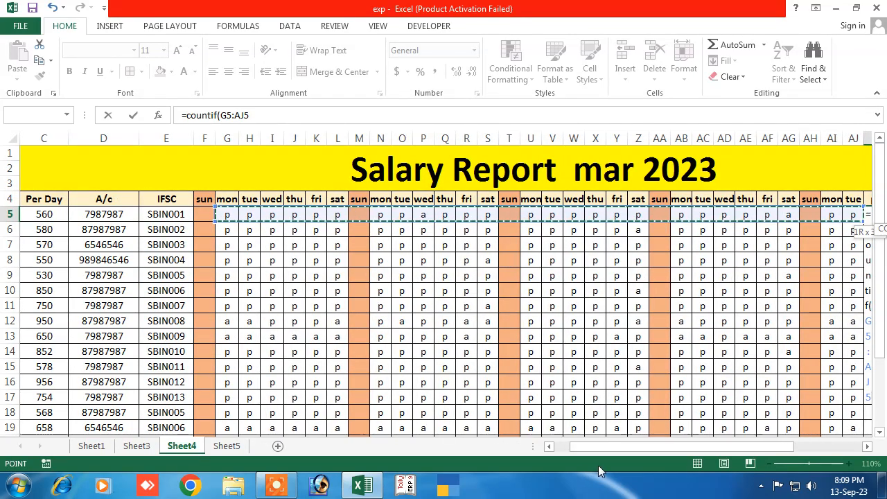
drag(597, 446, 626, 447)
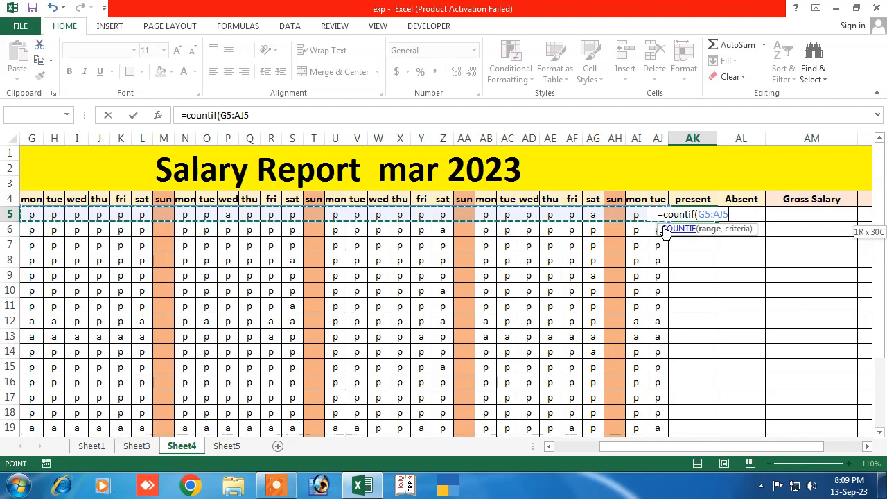
Step: Complete the present formula in AK5 with the criterion "p" and enter it
text(,)
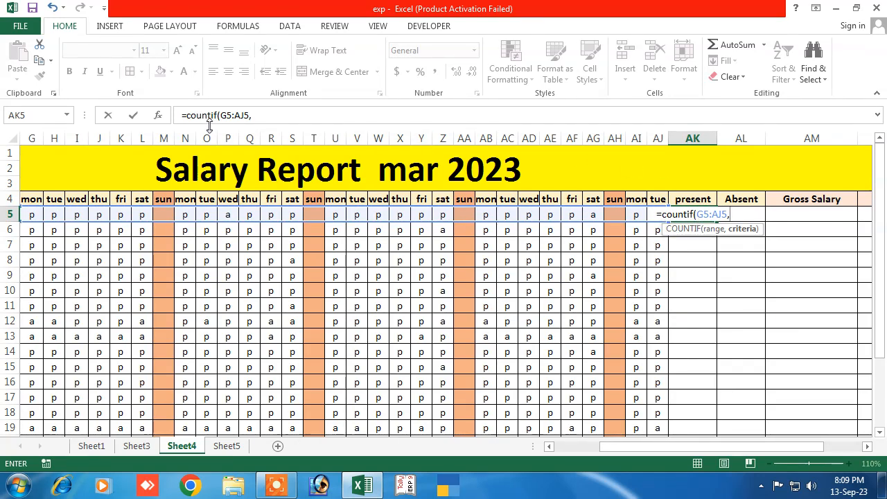
text(")
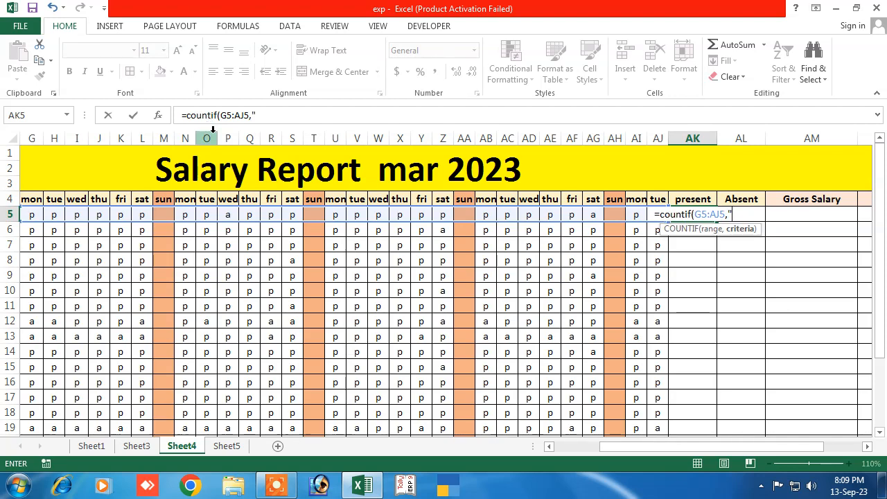
text(p)
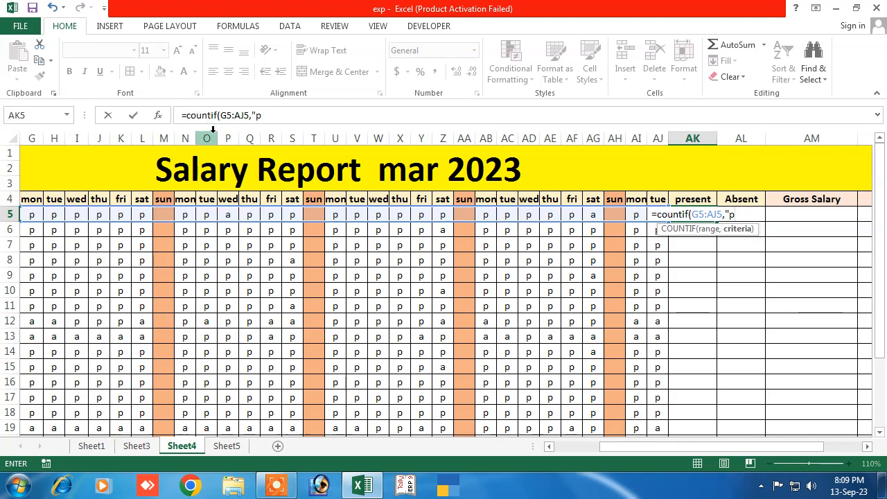
text(")
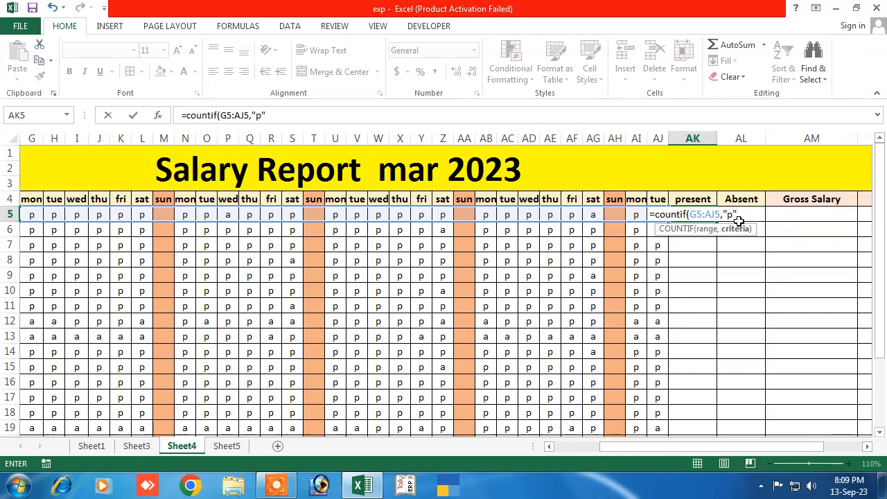
text())
key(Return)
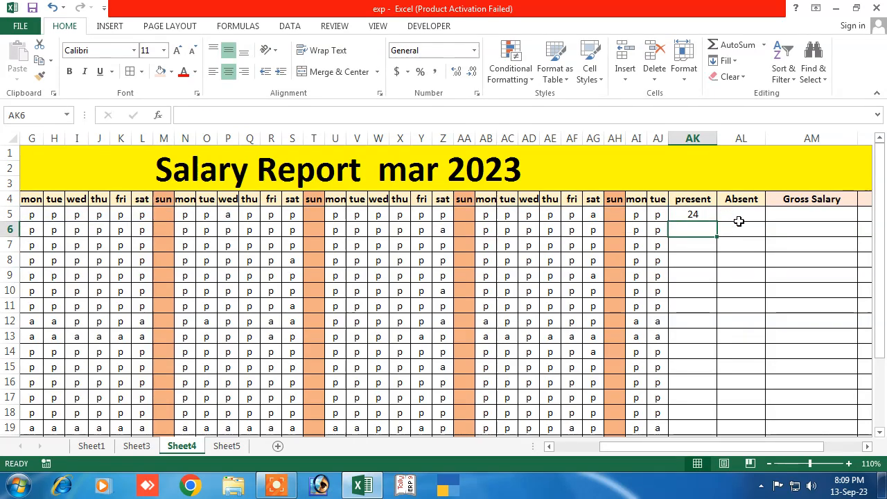
Step: Review the first employee's attendance marks in row 5 against the present count
click(693, 215)
click(655, 214)
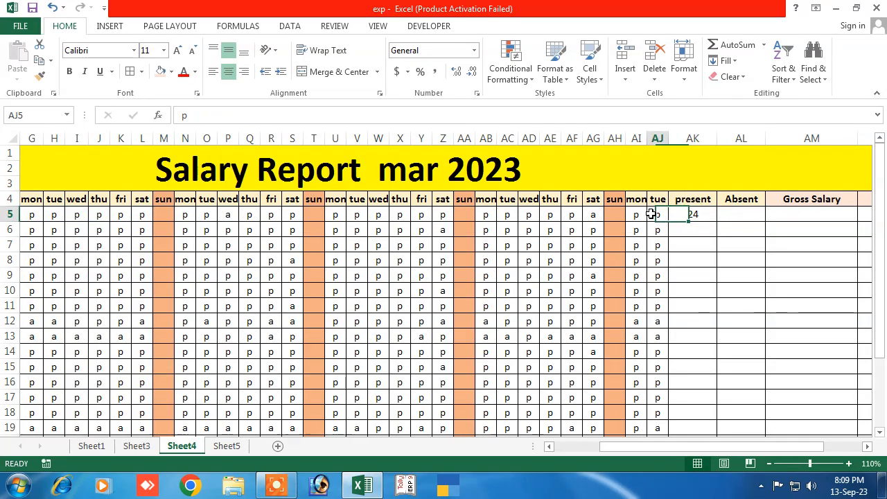
click(639, 214)
click(589, 212)
click(573, 215)
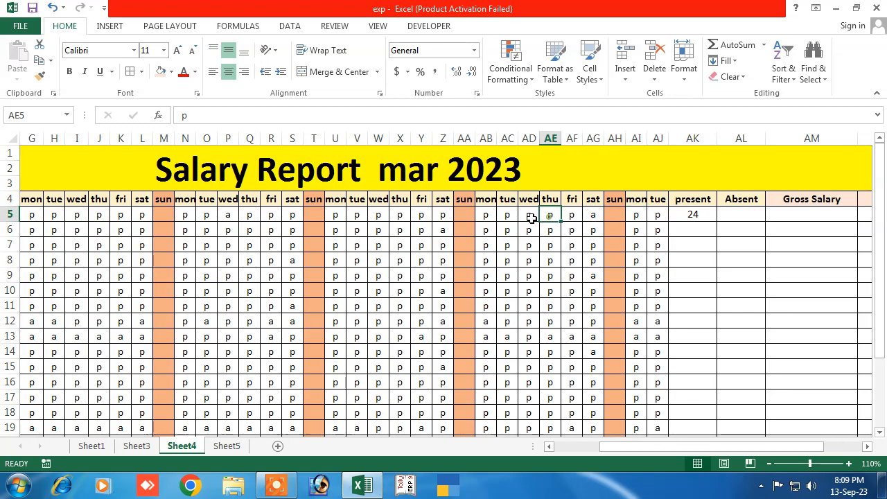
Step: Fill the present COUNTIF formula from AK5 down the column to AK24 for all employees
click(699, 215)
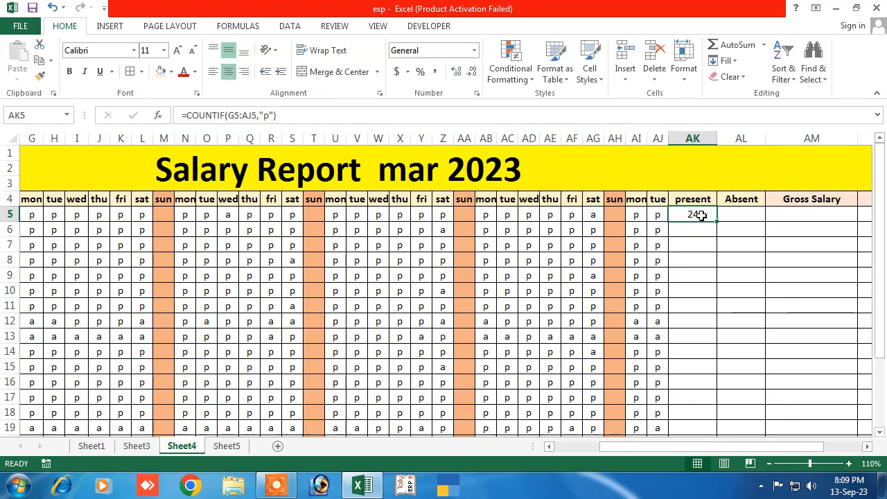
scroll(679, 263, down, 3)
scroll(690, 319, up, 1)
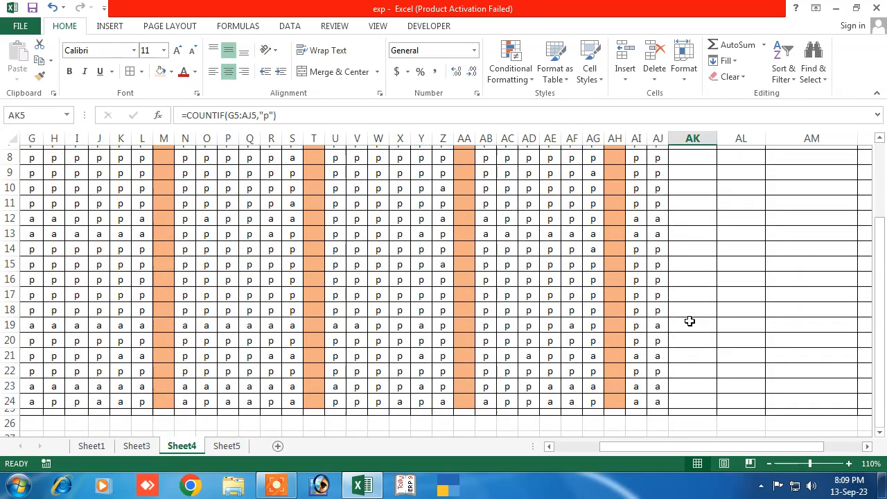
scroll(689, 316, up, 3)
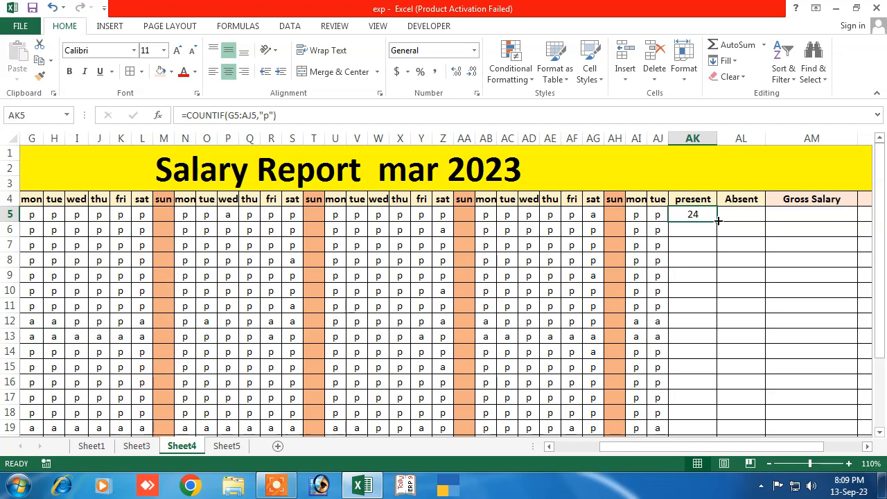
double_click(717, 220)
scroll(713, 319, down, 4)
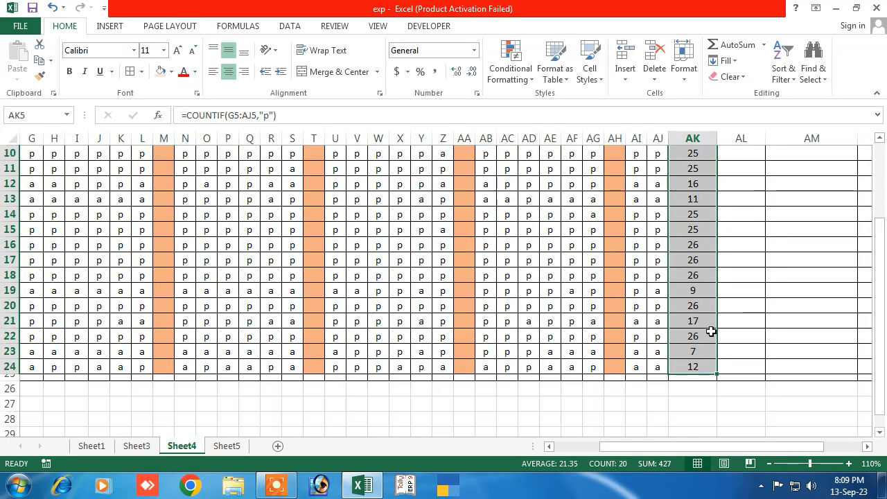
scroll(696, 307, up, 4)
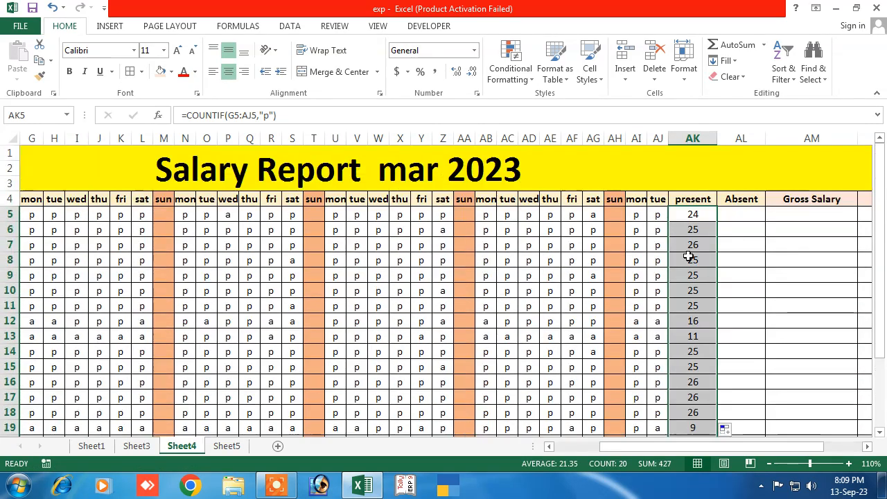
Step: Copy the present formula from AK5 into the first employee's Absent cell AL5
click(744, 219)
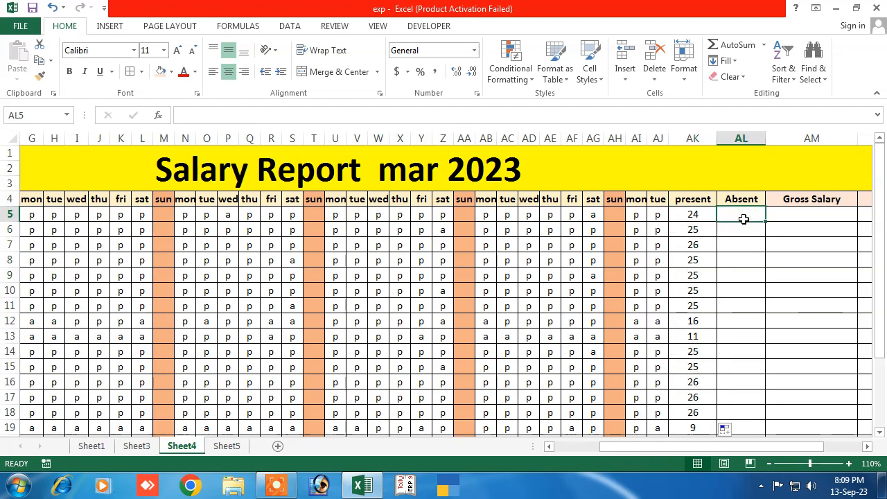
click(700, 216)
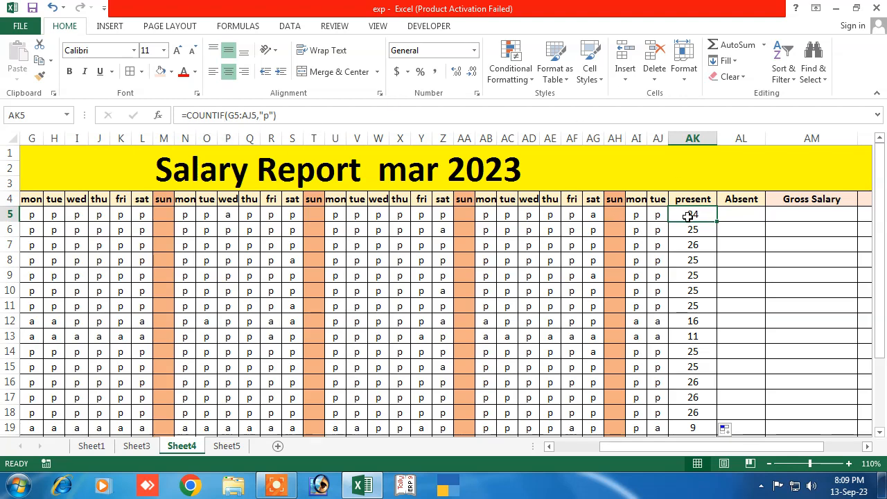
key(ctrl+c)
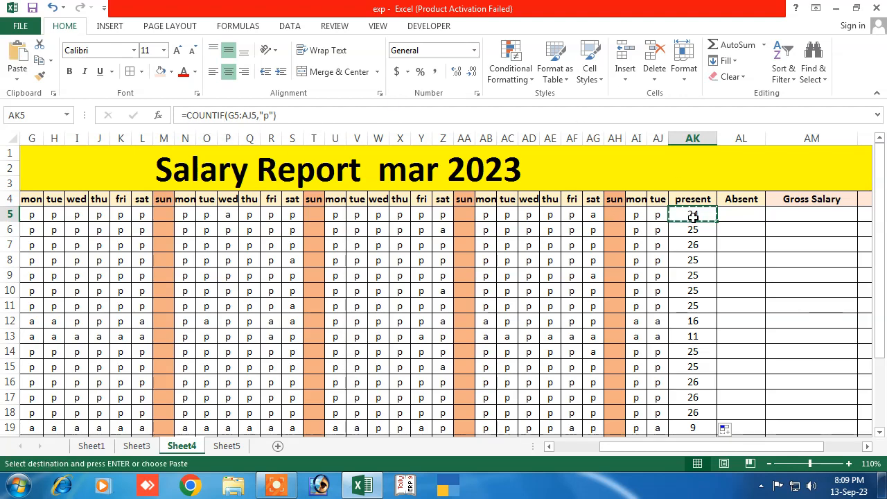
click(743, 214)
key(ctrl+v)
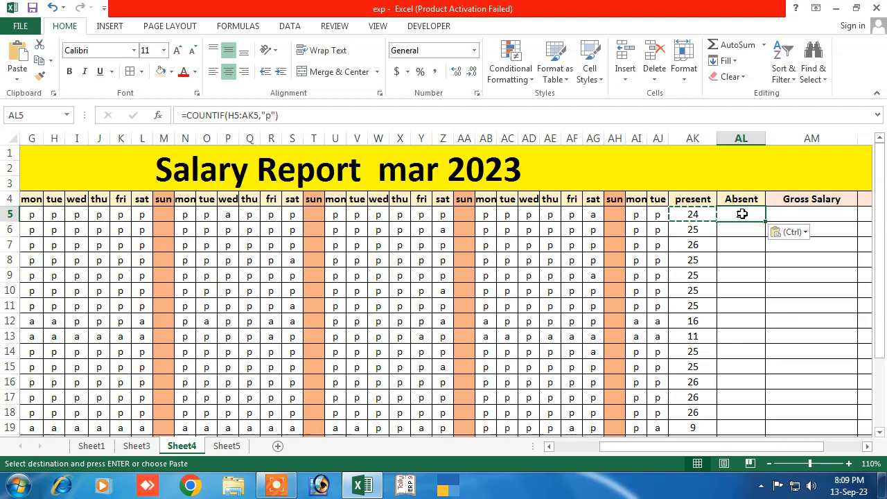
key(Escape)
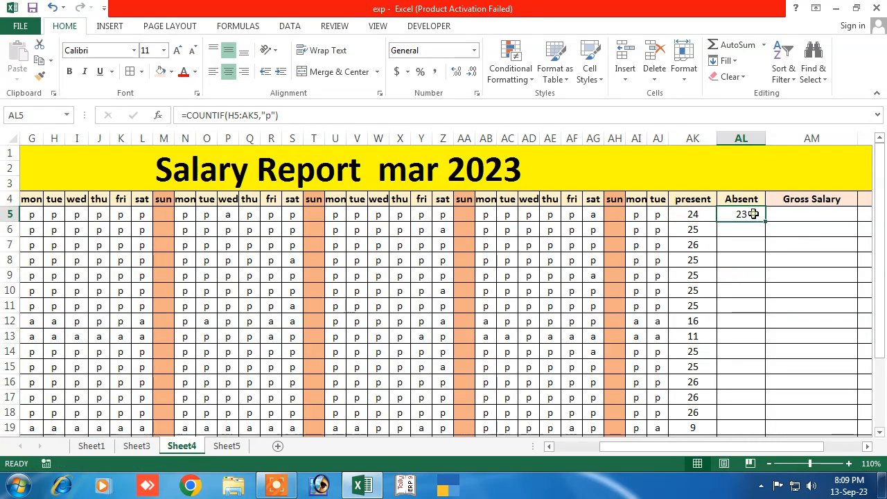
key(Left)
Step: Change the COUNTIF criterion in the Absent cell AL5 to "a", keeping the range H5:AK5
click(747, 215)
click(270, 115)
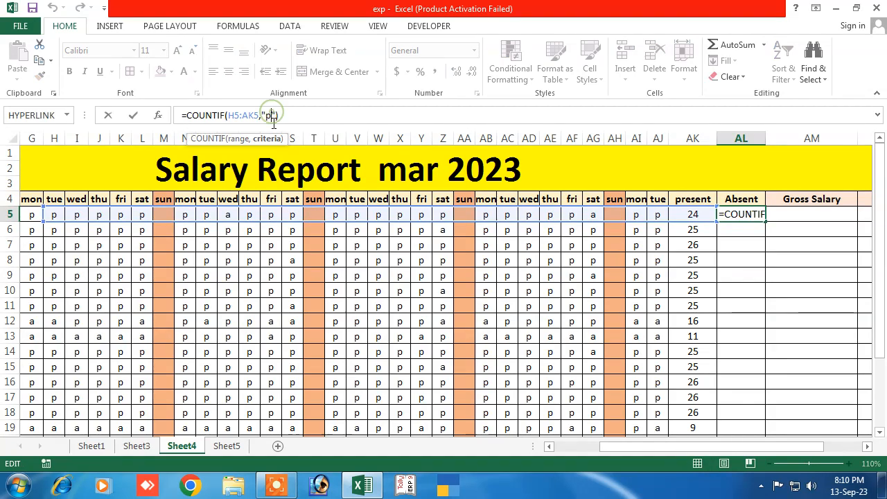
key(BackSpace)
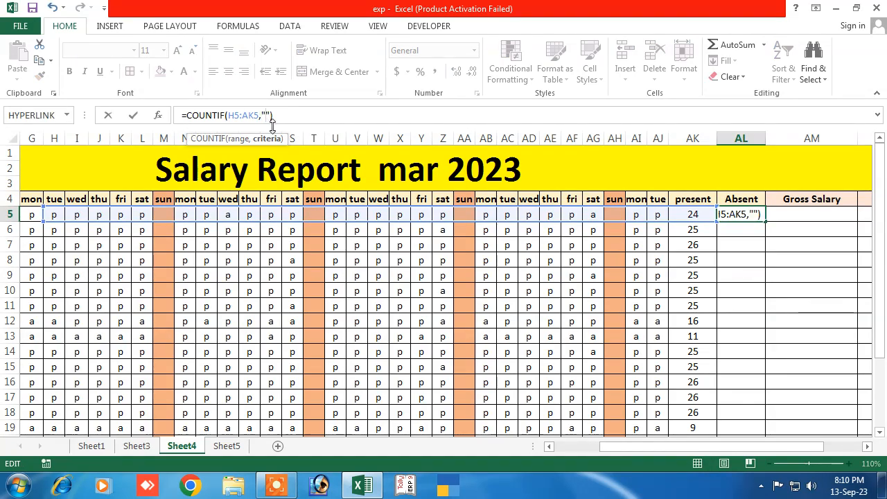
key(Return)
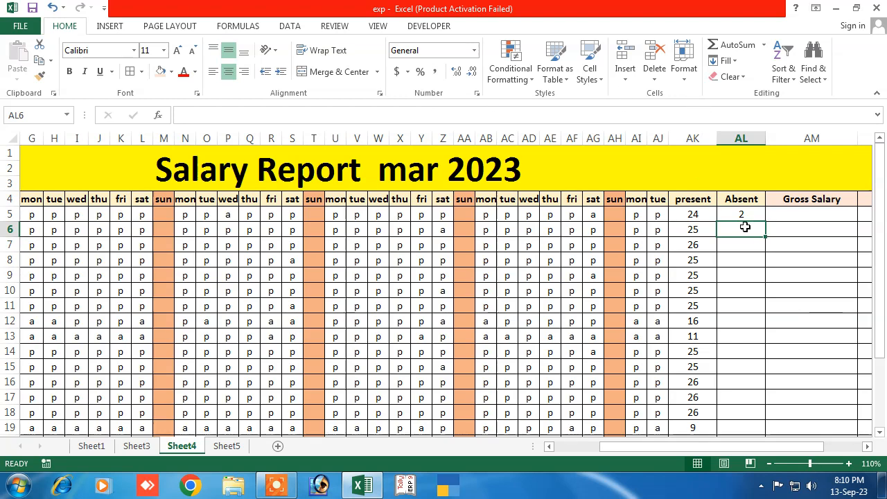
click(703, 214)
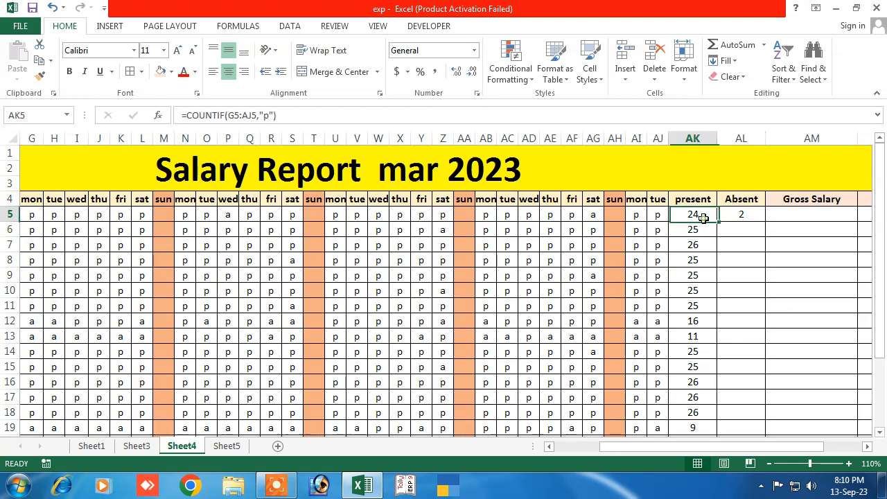
Step: Fill the Absent COUNTIF formula from AL5 down the column to AL24 for all employees
click(742, 215)
click(614, 215)
click(465, 216)
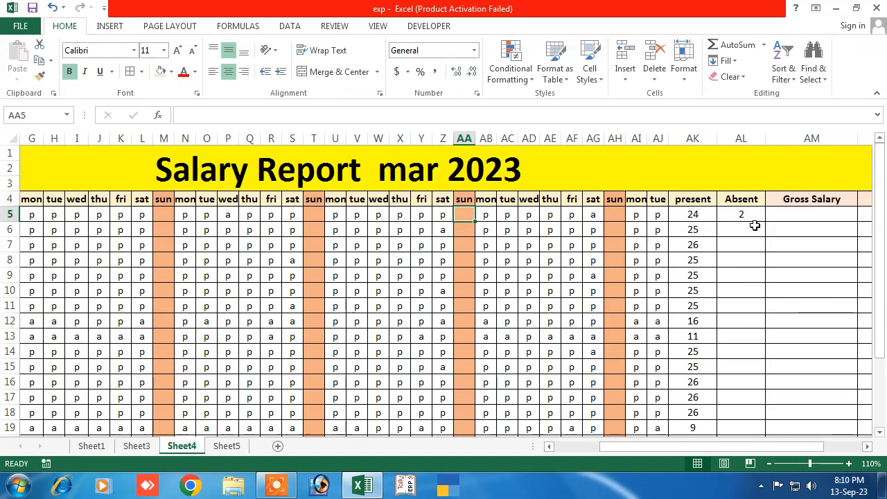
ctrl+scroll(754, 225, down, 2)
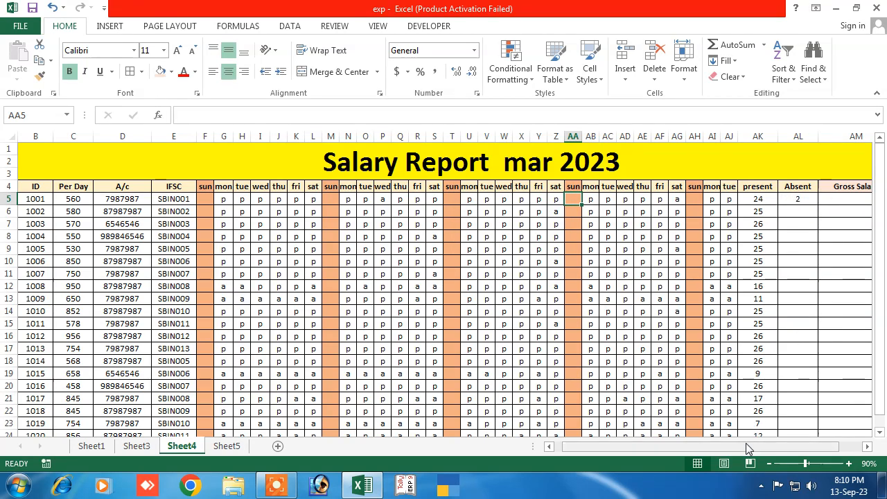
drag(745, 447, 771, 452)
click(736, 199)
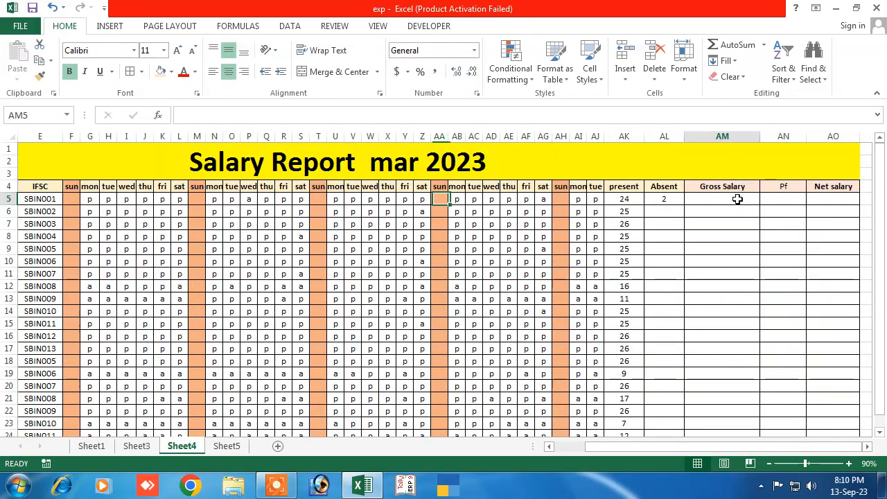
click(661, 198)
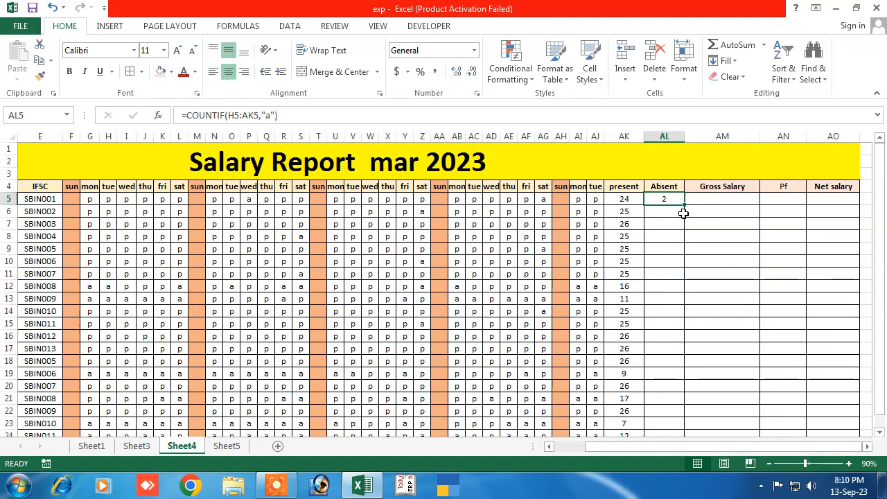
double_click(684, 205)
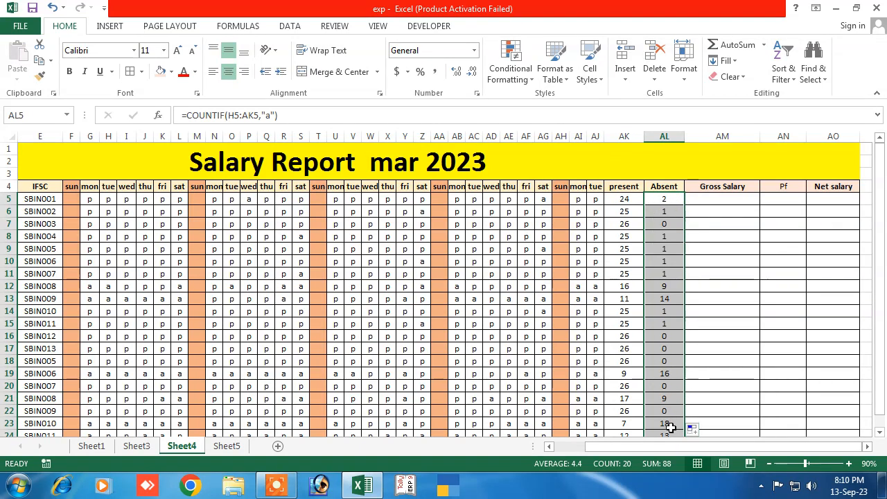
Step: Review the filled present and Absent counts, along with the first employee's present days and Per Day rate
click(622, 336)
click(634, 350)
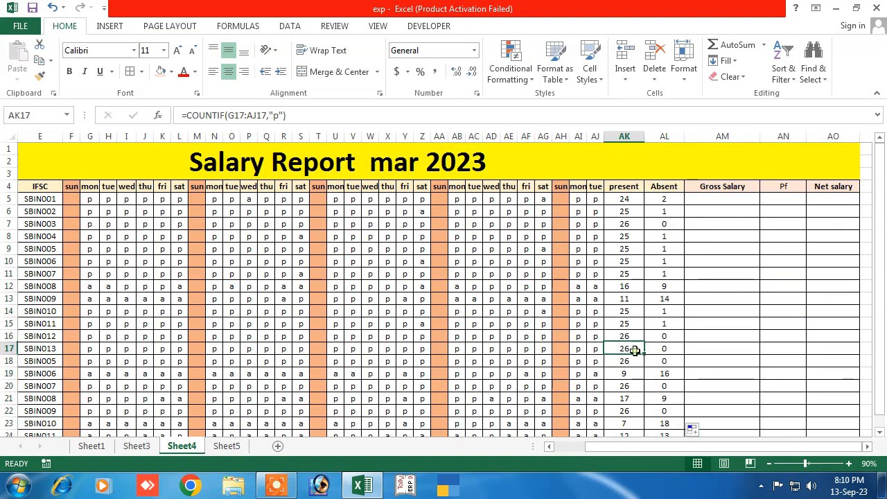
click(668, 350)
scroll(670, 388, down, 2)
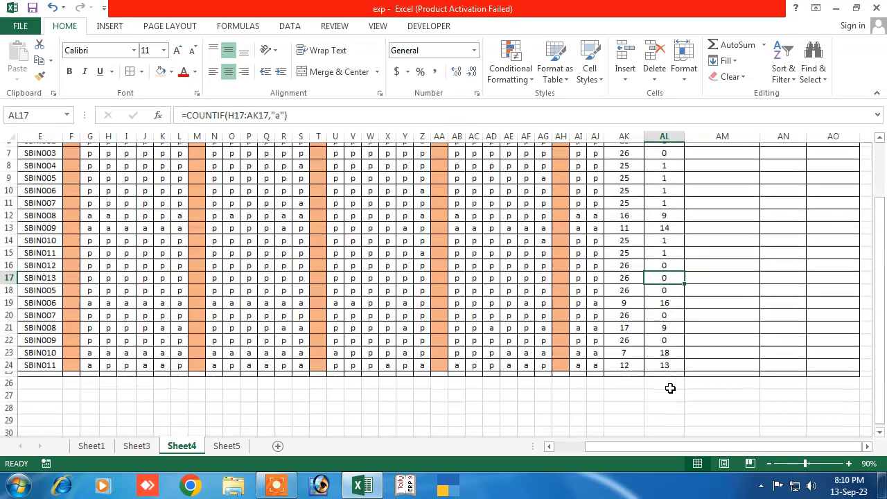
scroll(670, 388, up, 2)
click(717, 198)
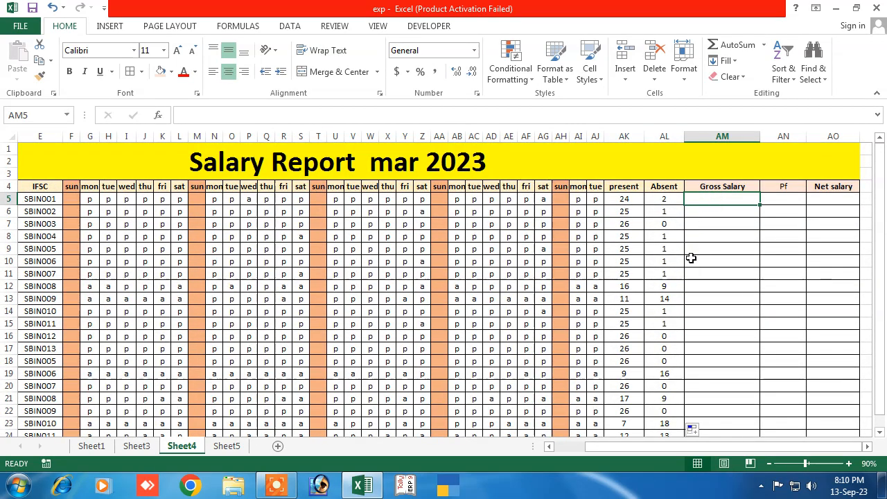
click(629, 199)
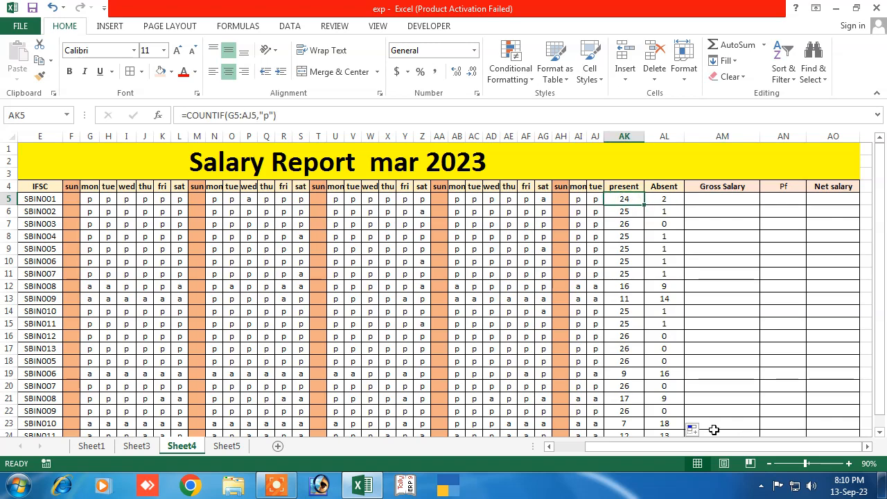
drag(666, 449, 616, 445)
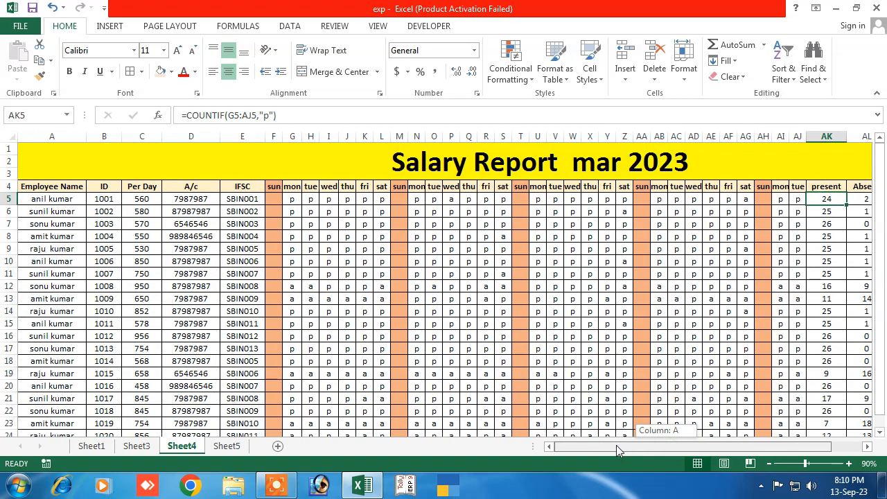
click(145, 201)
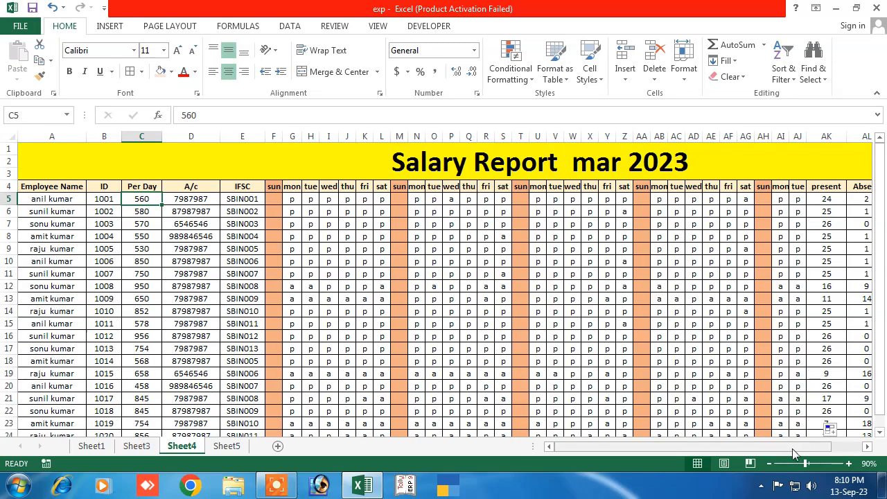
click(847, 464)
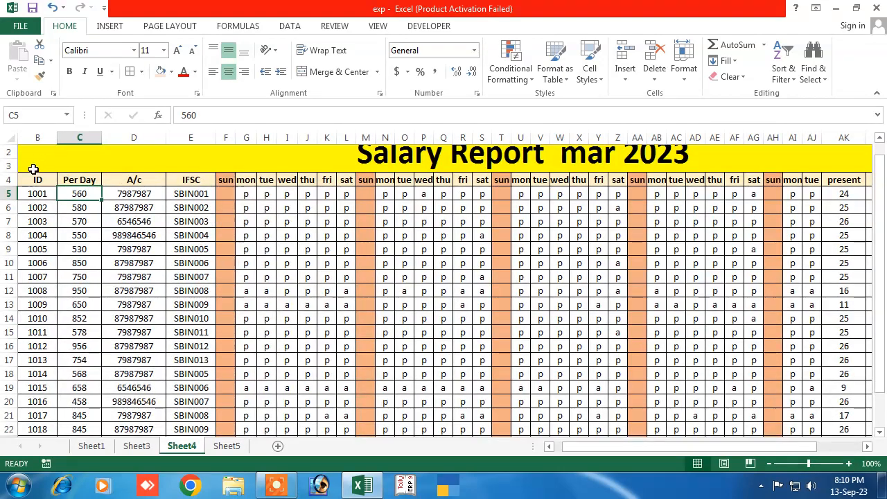
drag(614, 447, 647, 449)
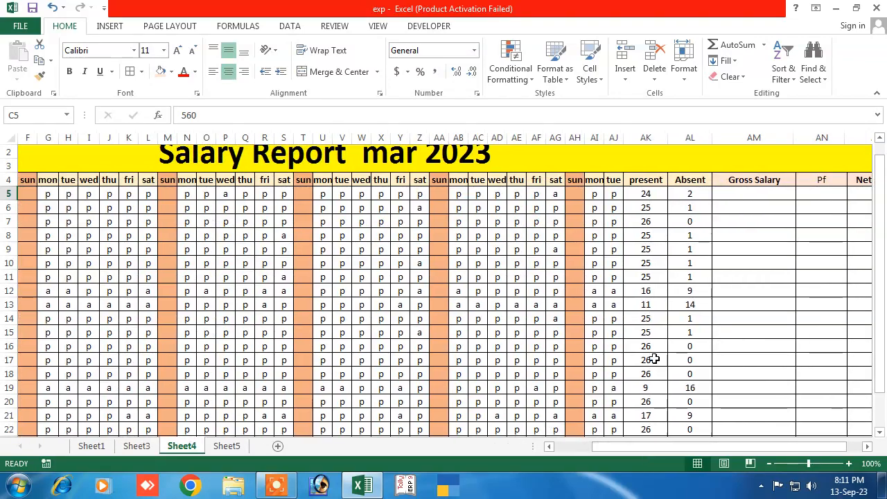
Step: Enter =C5*AK5 in the first employee's Gross Salary cell AM5, multiplying the Per Day rate by the present days
click(730, 194)
text(=)
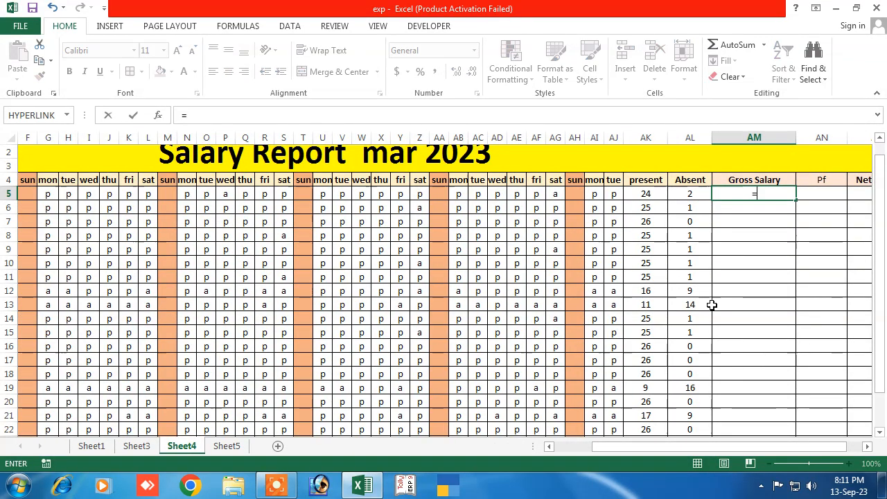
drag(702, 449, 644, 448)
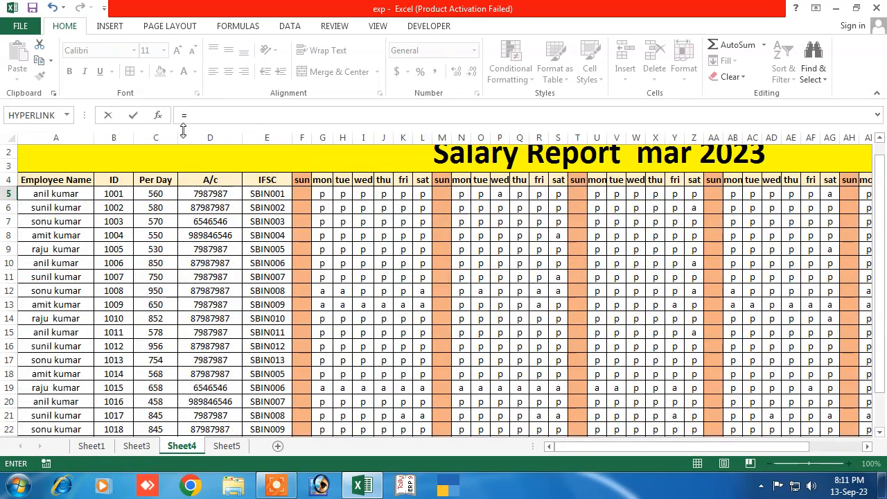
click(152, 194)
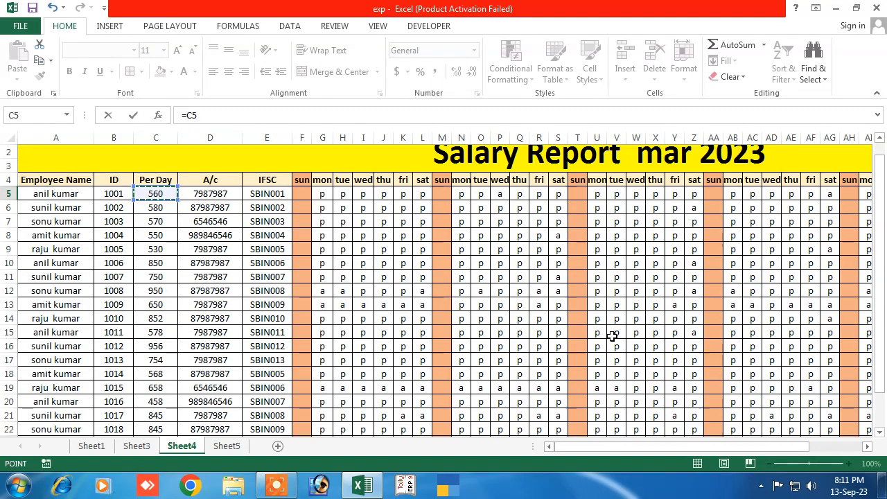
drag(589, 443, 647, 443)
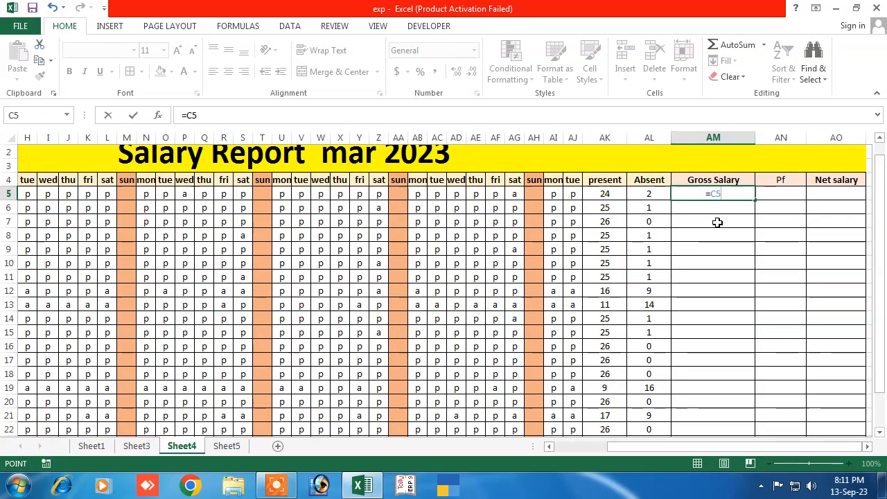
text(*)
click(603, 194)
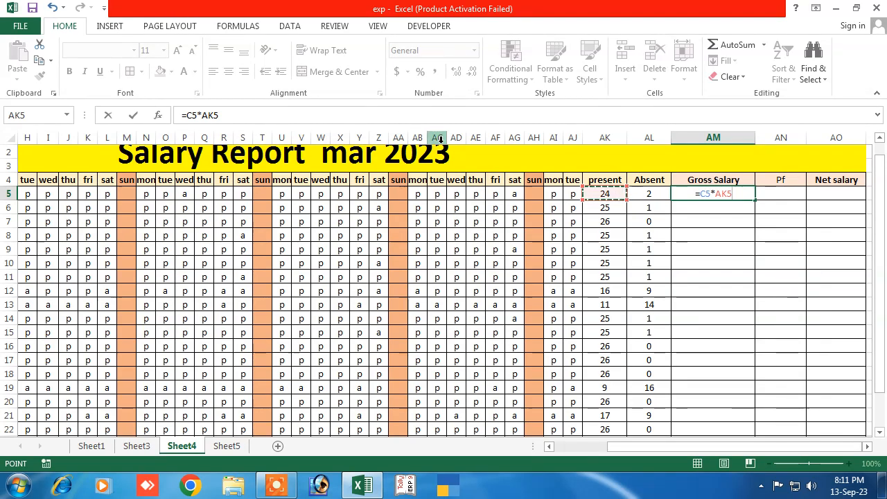
key(Return)
Step: Fill the Gross Salary formula from AM5 down the column to AM24 for all employees
click(686, 197)
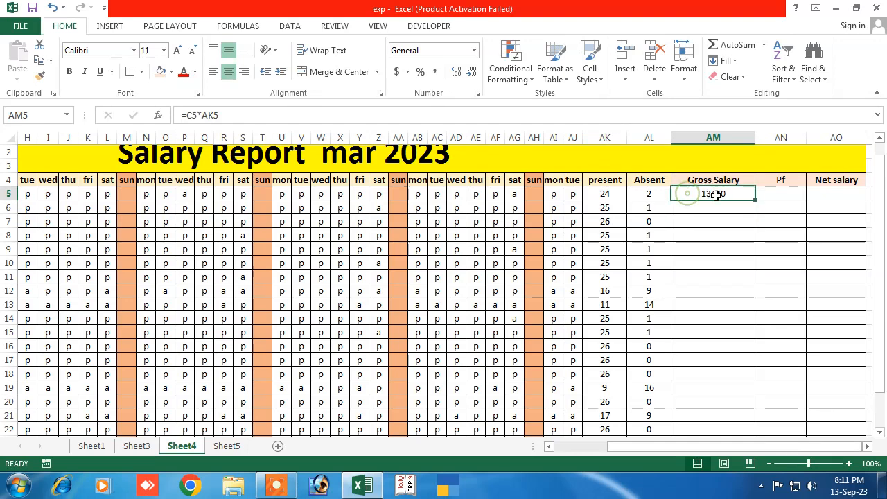
double_click(756, 201)
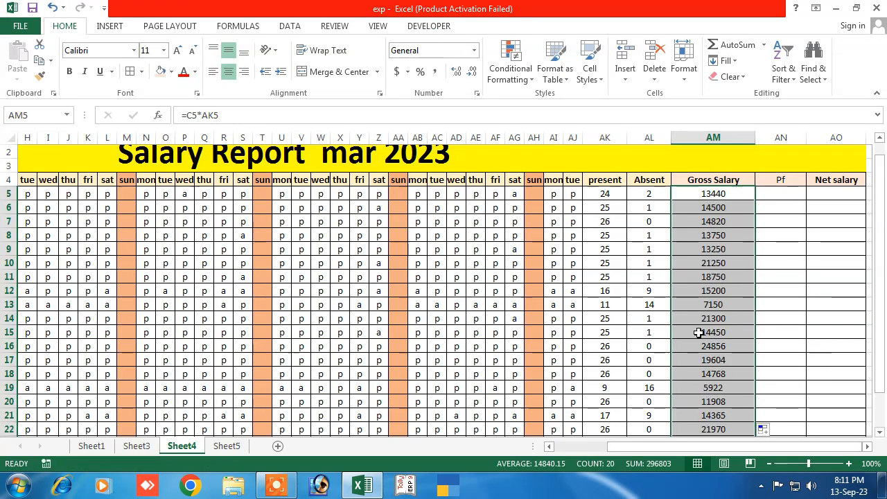
scroll(728, 312, down, 3)
scroll(717, 356, up, 4)
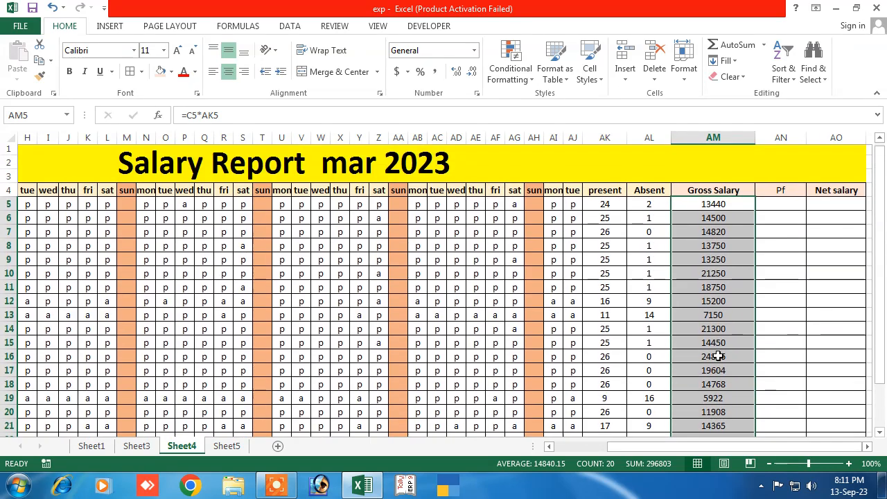
Step: Examine the empty Pf and Net salary columns and the employees' A/c and IFSC details
click(765, 212)
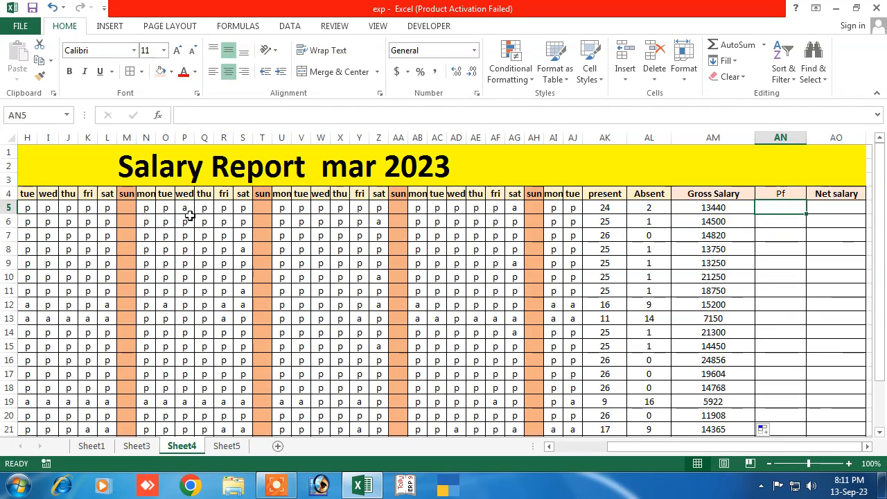
click(818, 211)
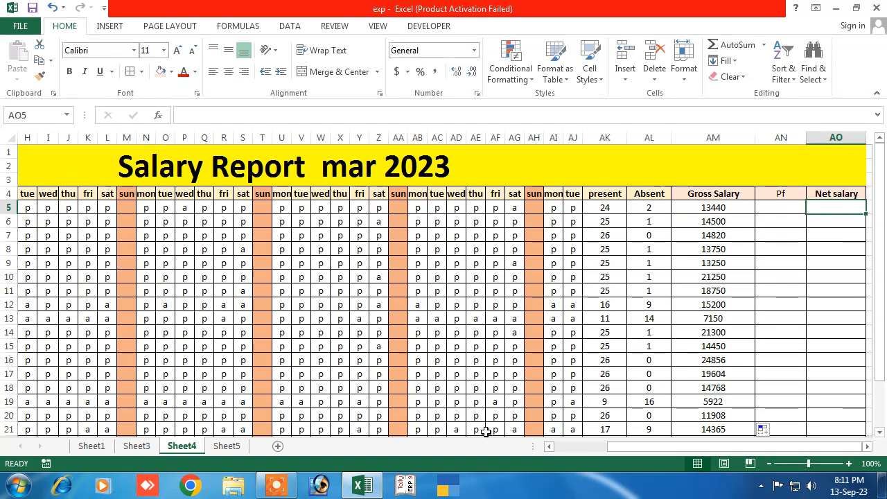
drag(614, 447, 558, 447)
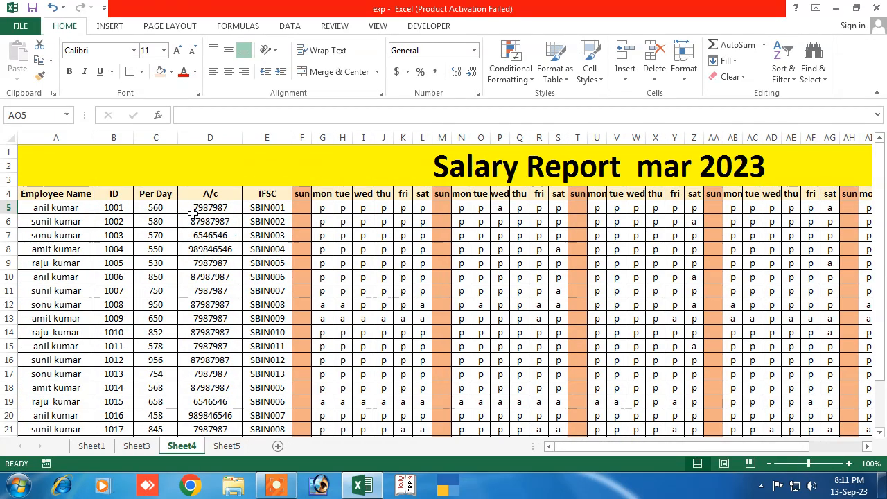
drag(193, 215, 274, 320)
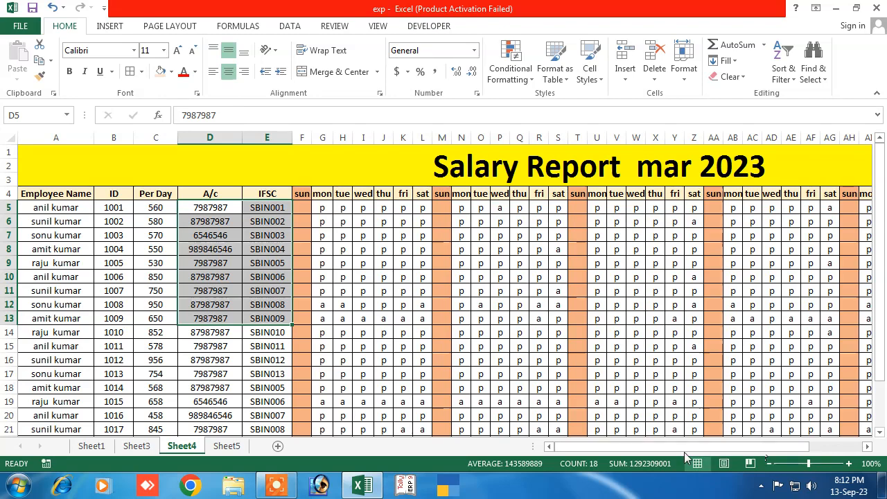
drag(728, 448, 782, 448)
click(781, 212)
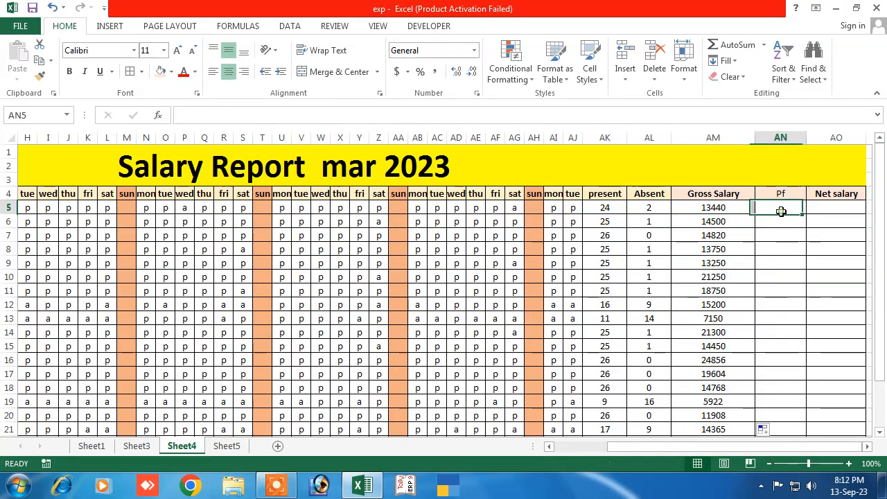
drag(780, 211, 776, 395)
Step: Enter =AM5*10% in the first employee's Pf cell AN5, deducting 10% of the gross salary
click(780, 208)
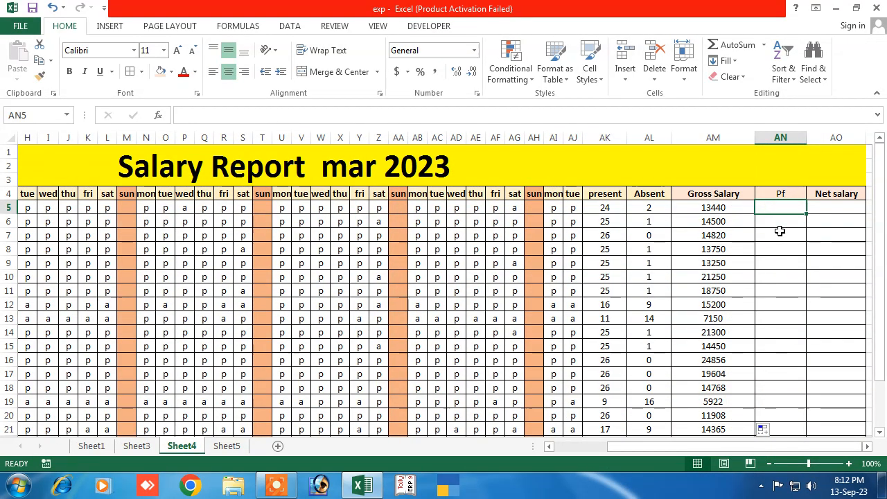
text(=)
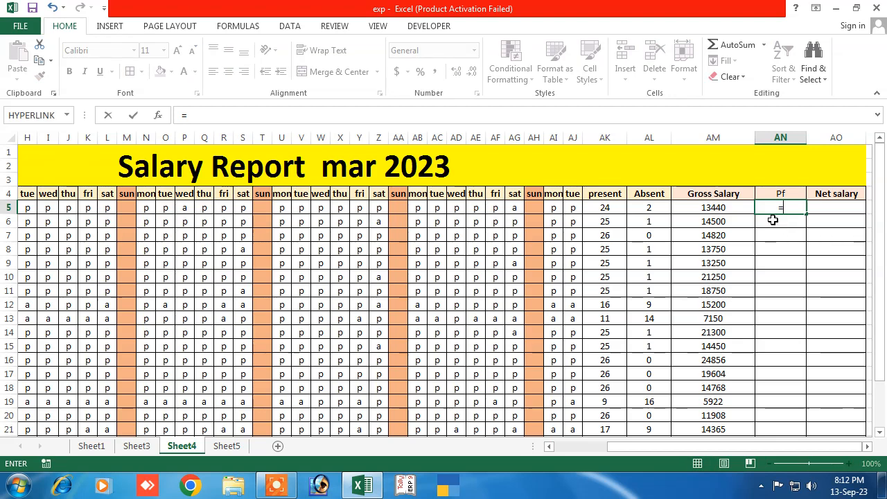
click(735, 208)
text(*)
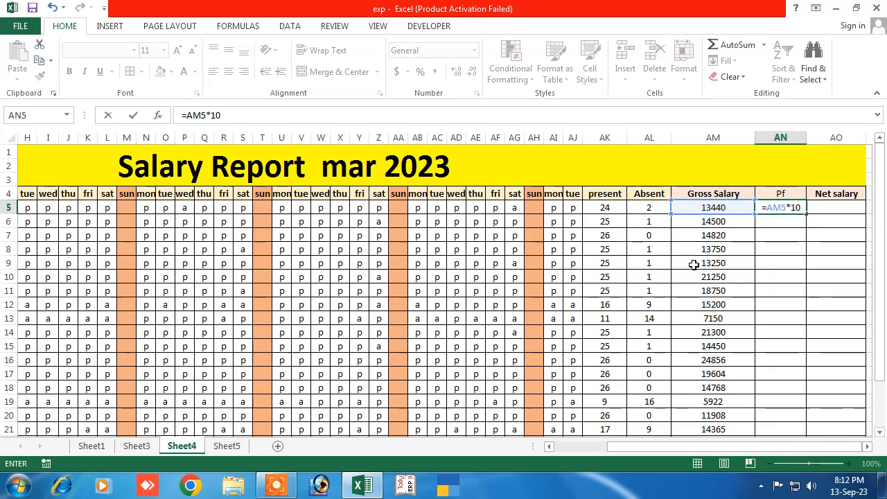
text(10%)
key(Return)
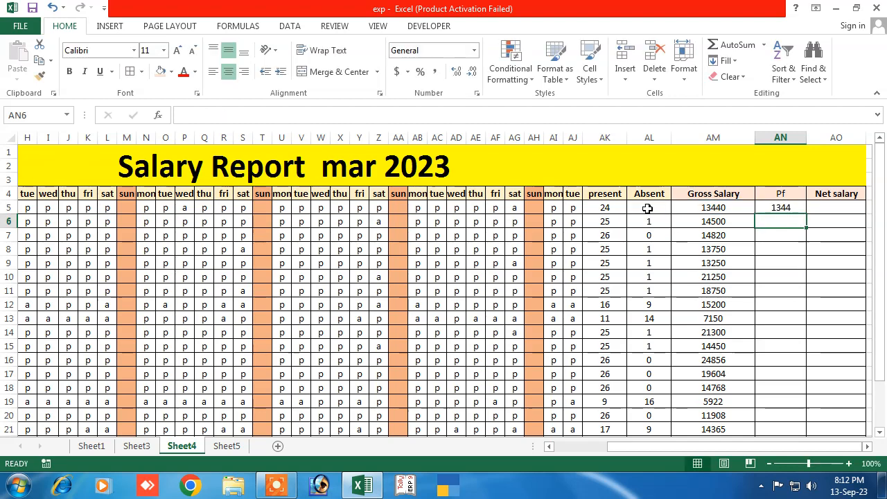
Step: Fill the Pf formula from AN5 down the column to AN24 and check the filled rows
click(793, 210)
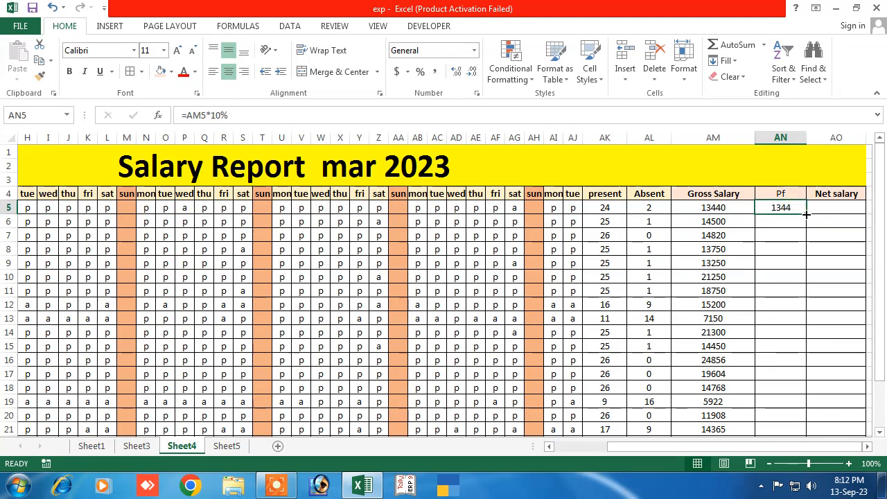
double_click(806, 214)
scroll(776, 389, down, 1)
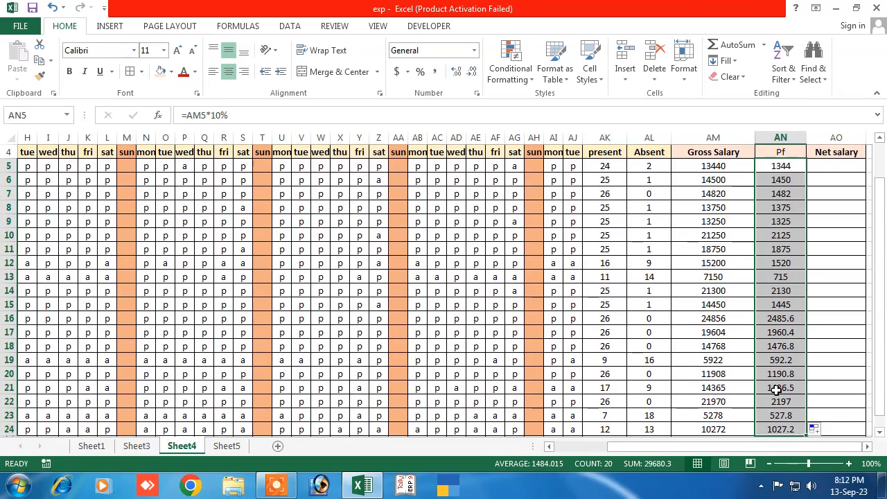
scroll(776, 389, down, 1)
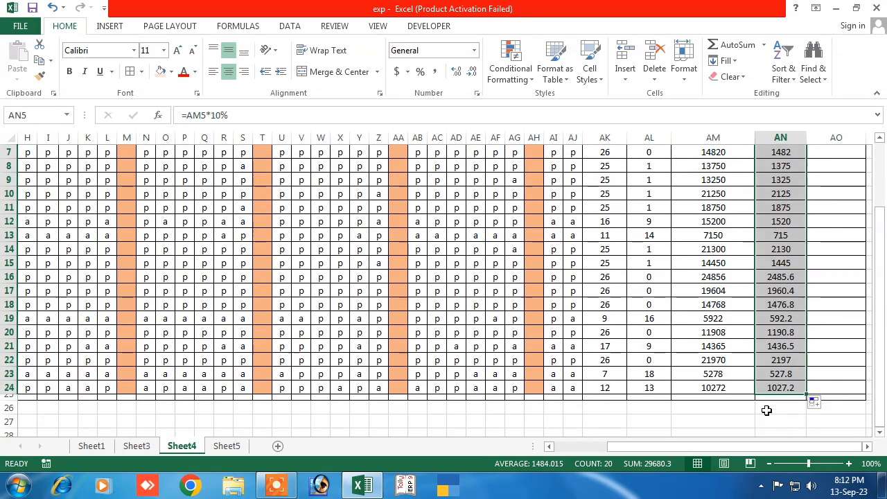
scroll(762, 382, up, 2)
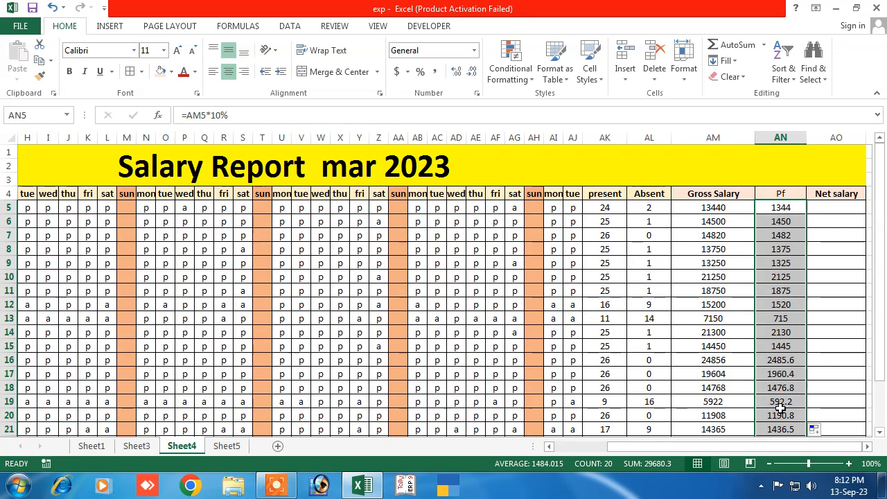
scroll(780, 413, down, 3)
scroll(774, 416, up, 3)
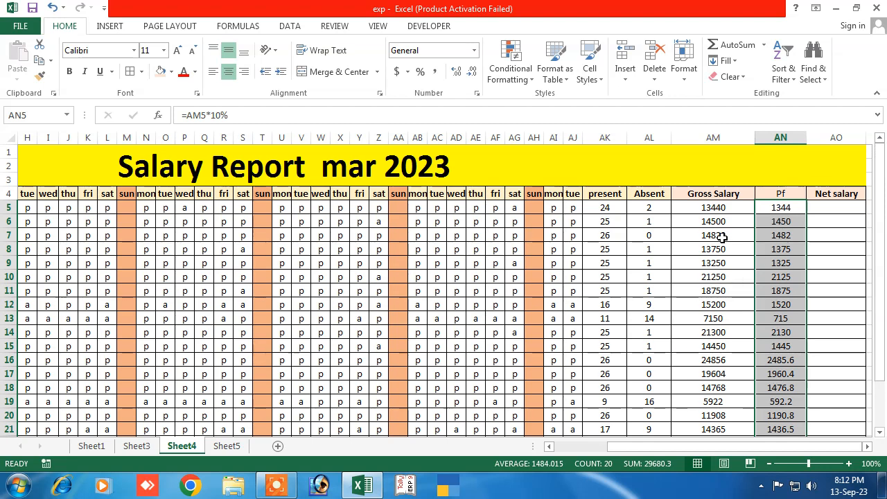
Step: Enter =AM5-AN5 in the first employee's Net salary cell AO5, subtracting Pf from the gross salary
click(717, 212)
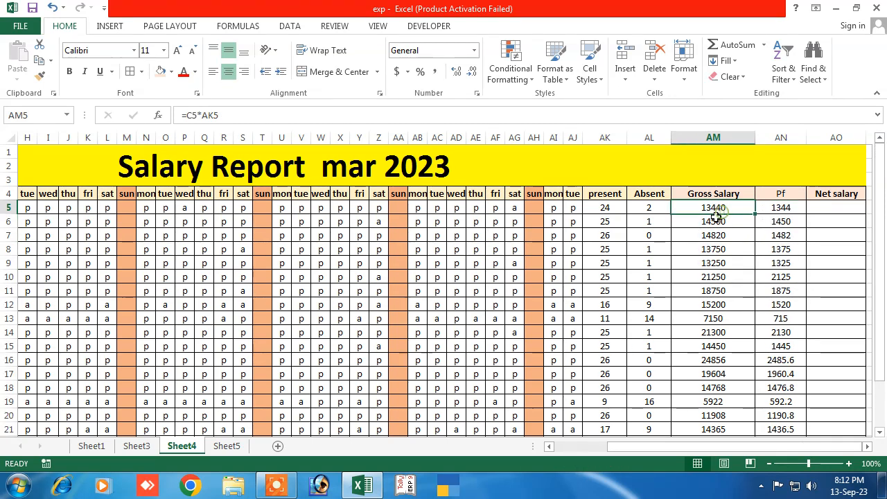
click(762, 210)
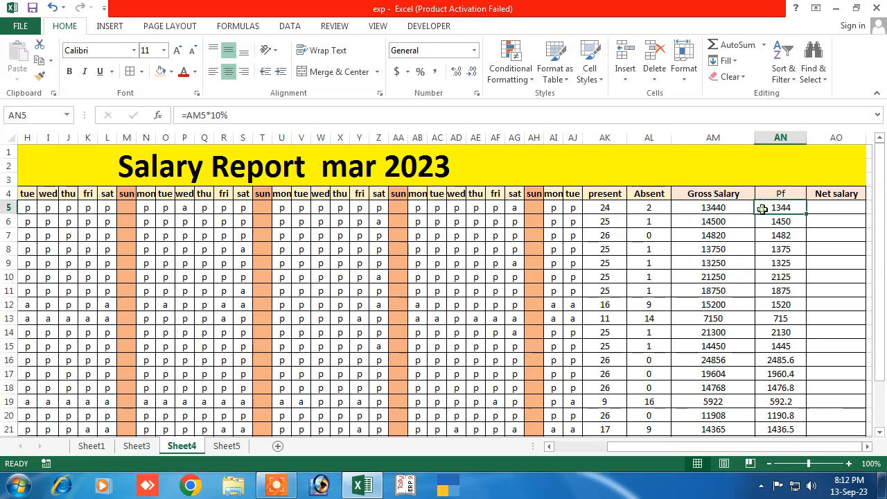
click(825, 210)
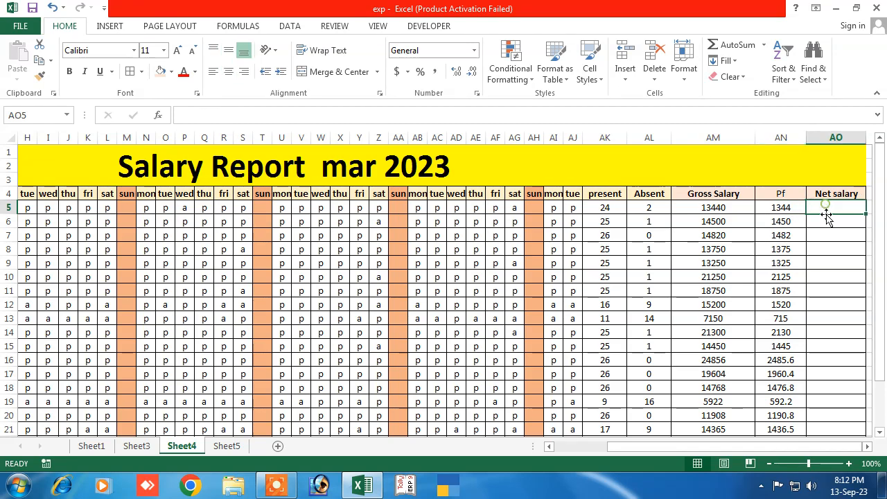
text(=)
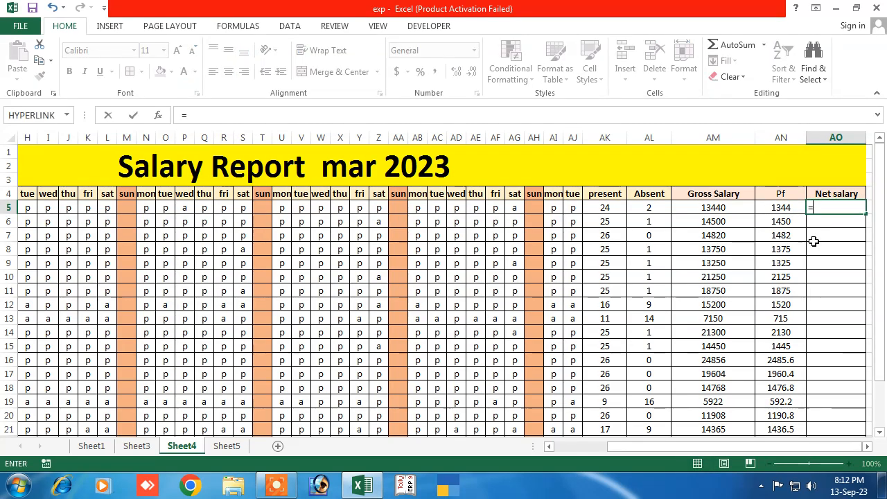
click(714, 207)
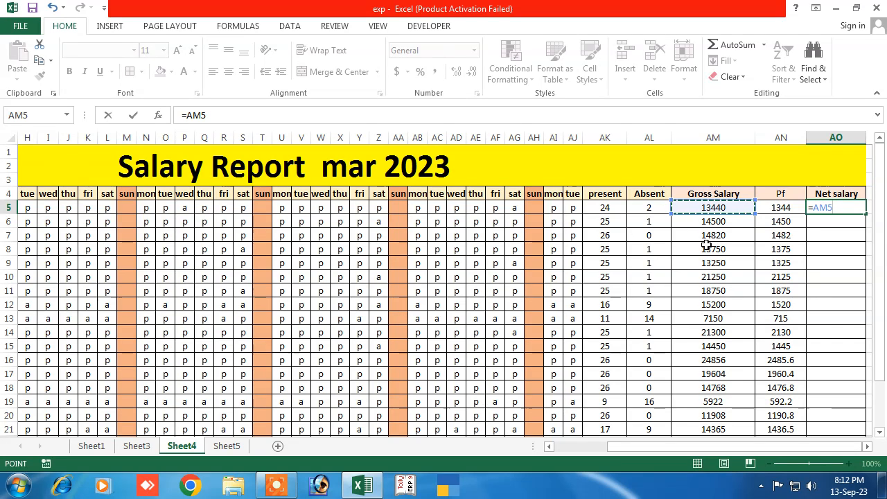
text(-)
click(779, 208)
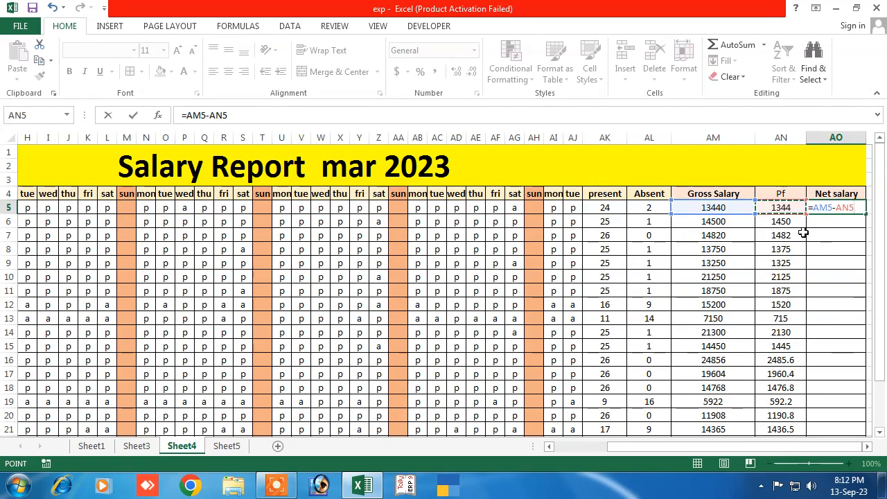
key(Return)
Step: Fill the Net salary formula from AO5 down the column to AO24 and check the filled rows
click(835, 208)
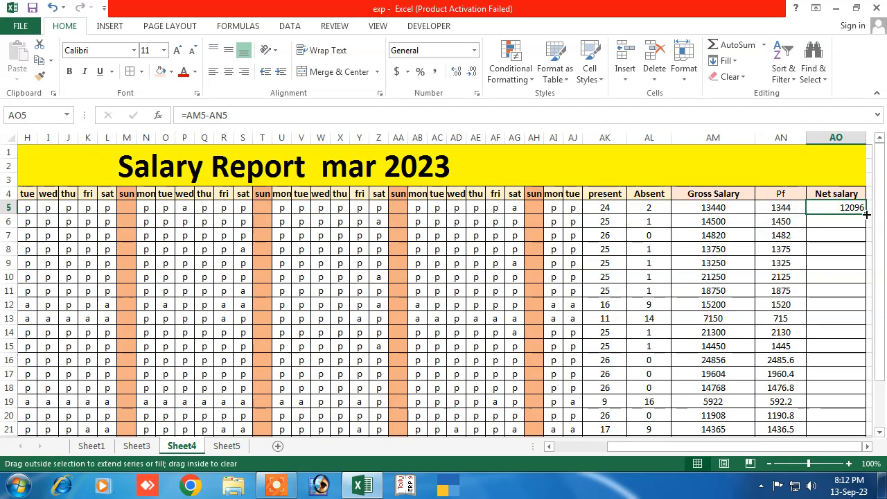
double_click(865, 216)
scroll(815, 305, down, 1)
scroll(809, 413, down, 2)
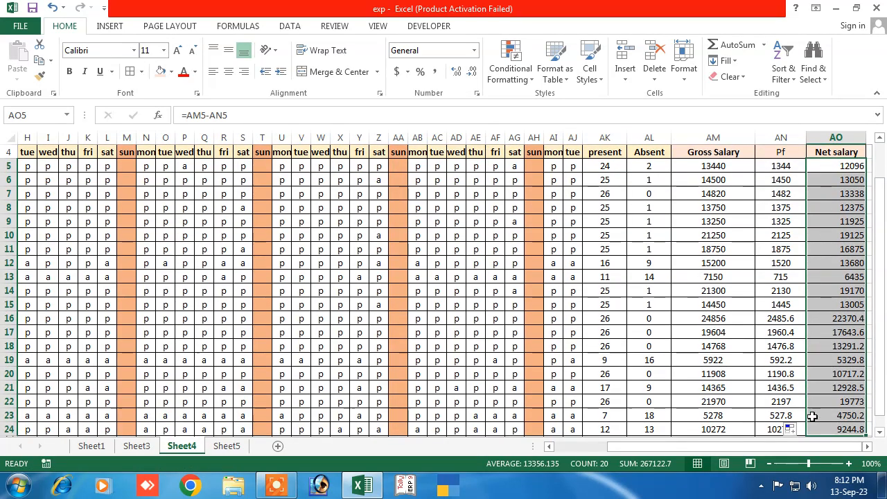
scroll(228, 354, up, 3)
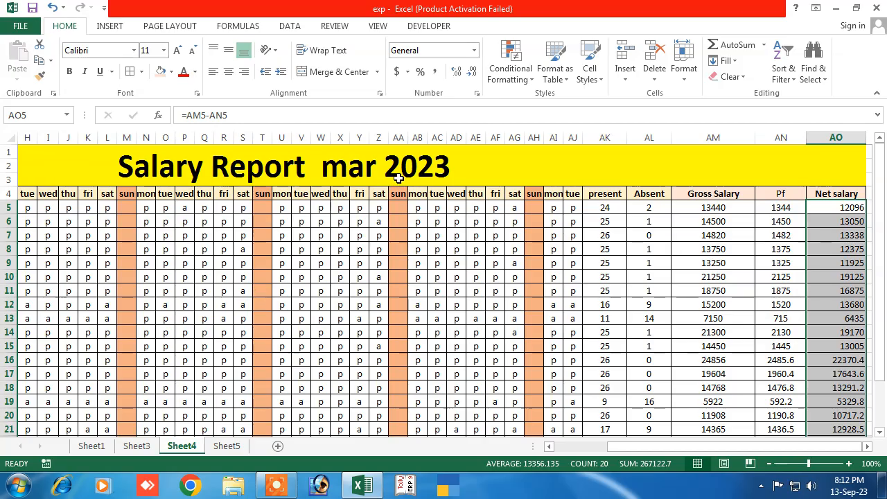
Step: Copy the complete salary report, title and table, from Sheet4 and paste it into Sheet5 starting at A1
drag(627, 444, 560, 445)
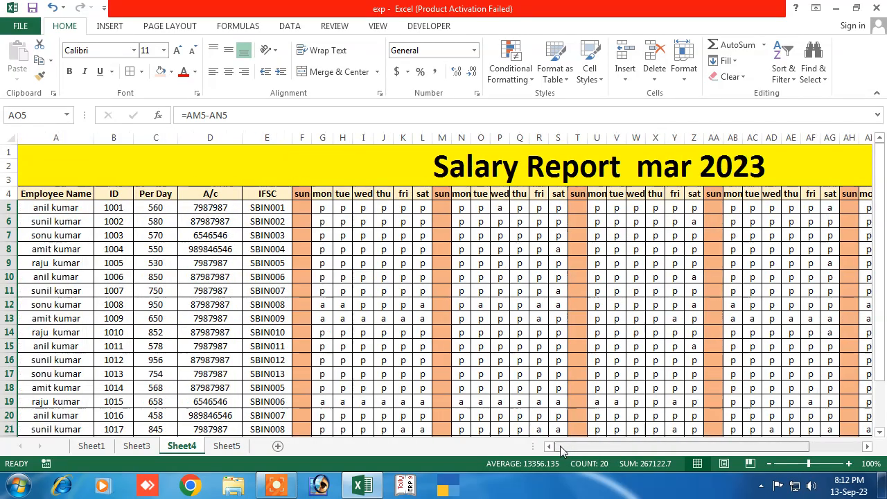
click(769, 462)
click(769, 463)
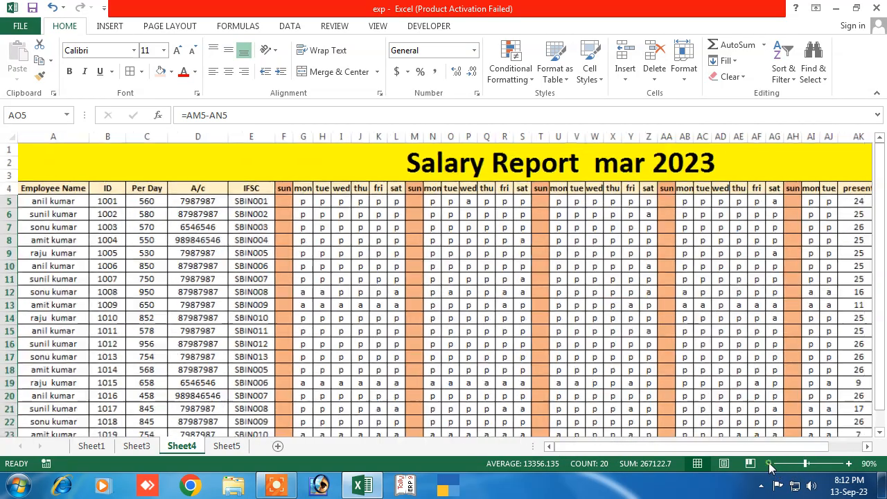
click(769, 463)
click(769, 463)
click(769, 462)
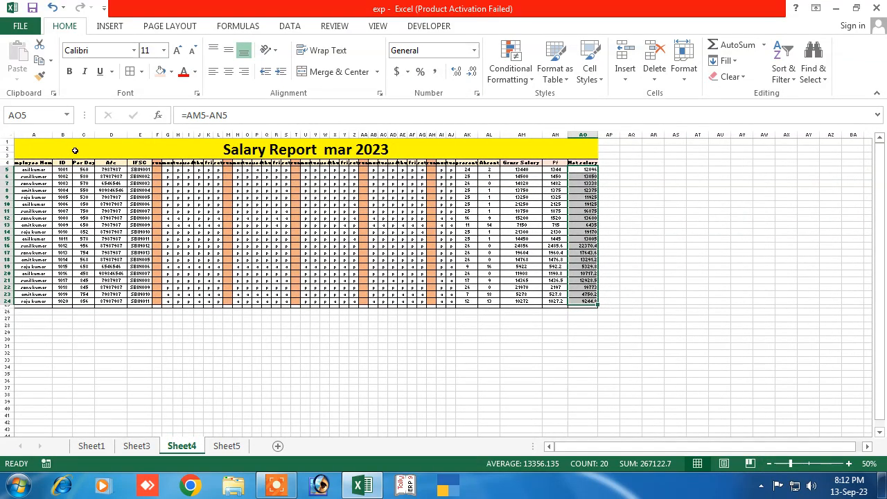
drag(43, 146, 400, 302)
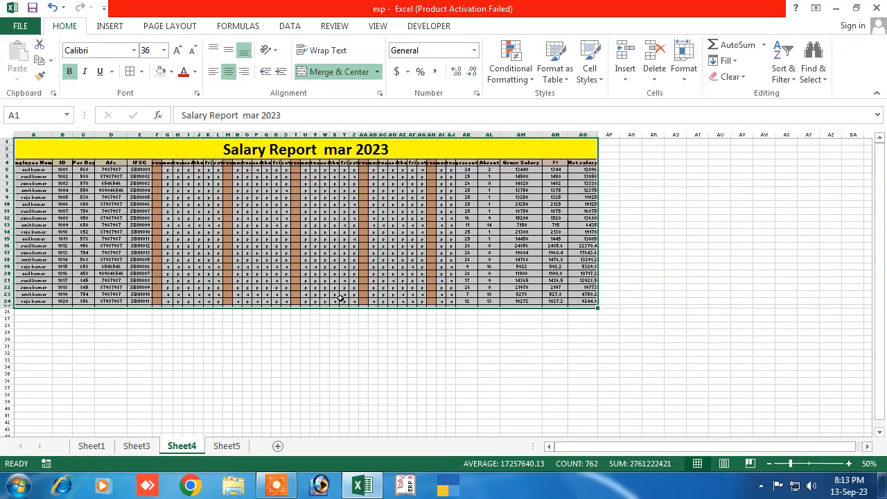
key(ctrl+c)
click(226, 447)
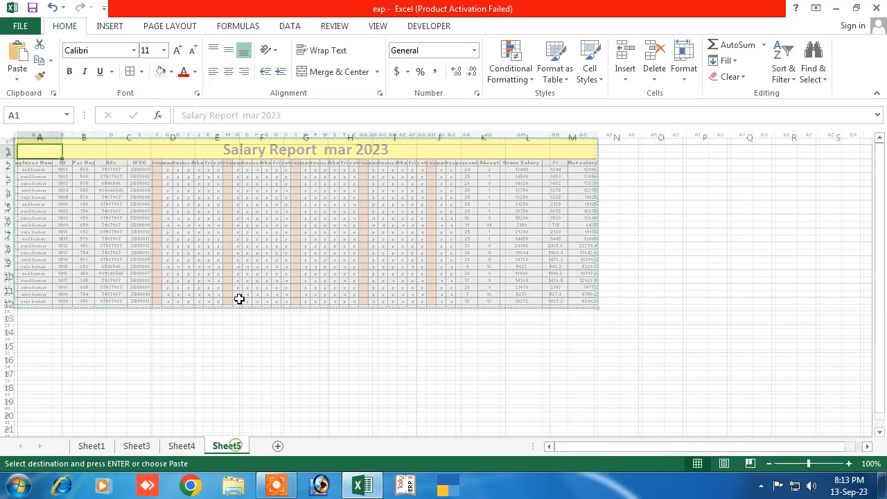
key(ctrl+v)
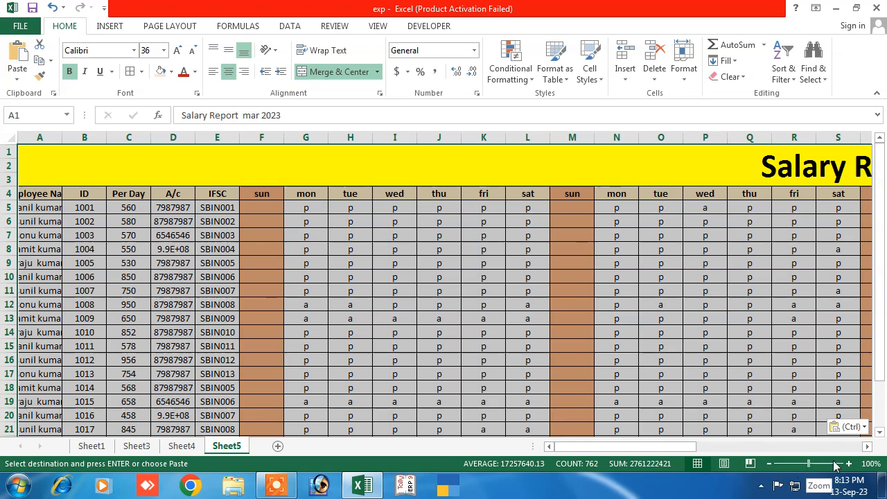
Step: Change the month in the merged title on Sheet5 so it reads Salary Report Apr 2023
drag(609, 447, 706, 447)
click(440, 169)
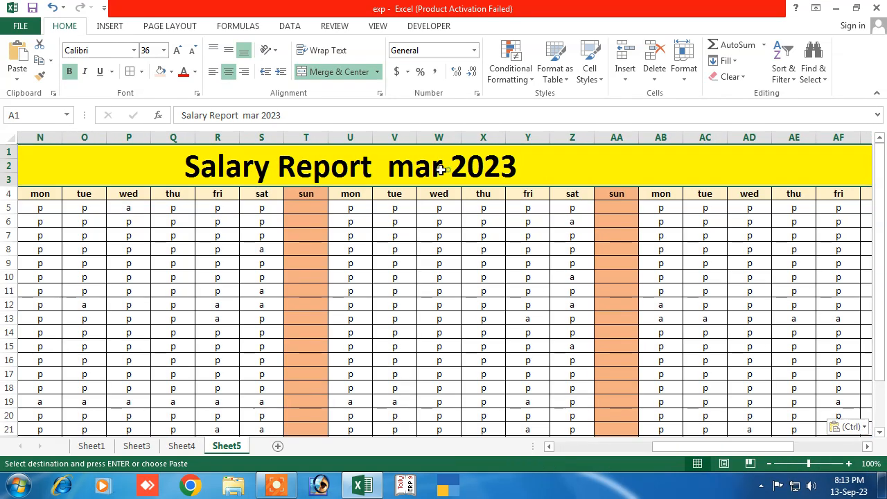
click(256, 115)
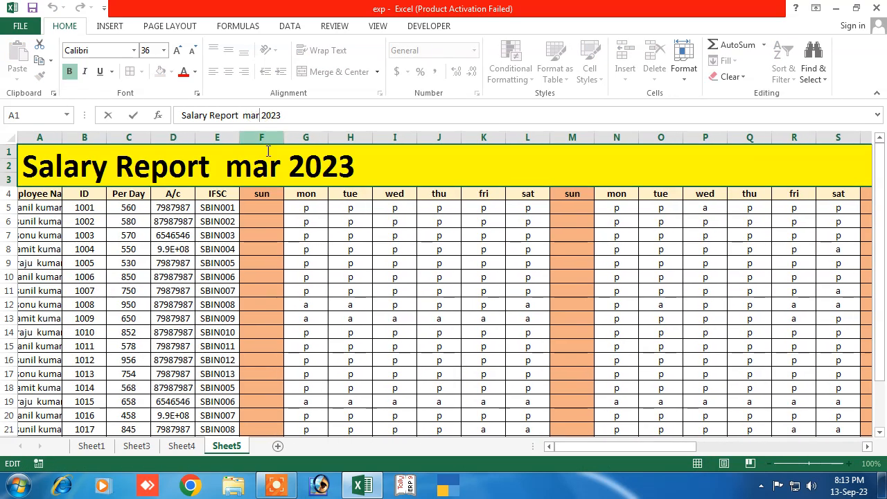
key(BackSpace)
key(BackSpace)
key(BackSpace)
text(A)
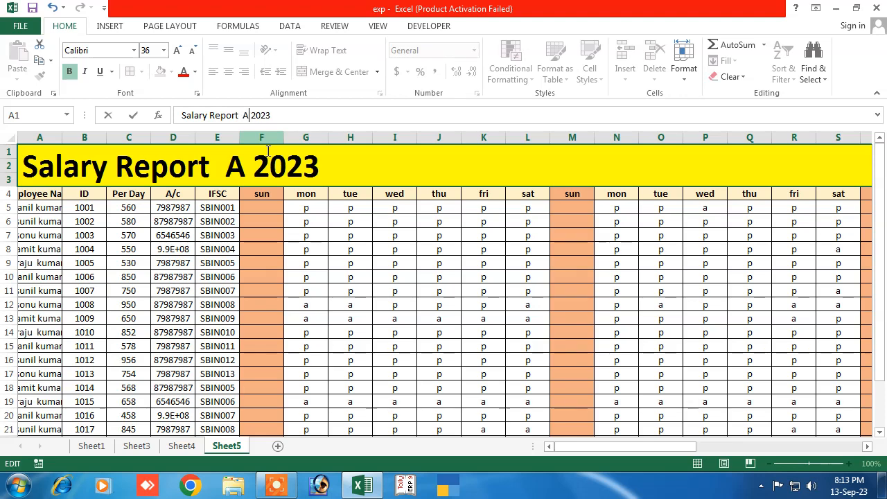
text(pr)
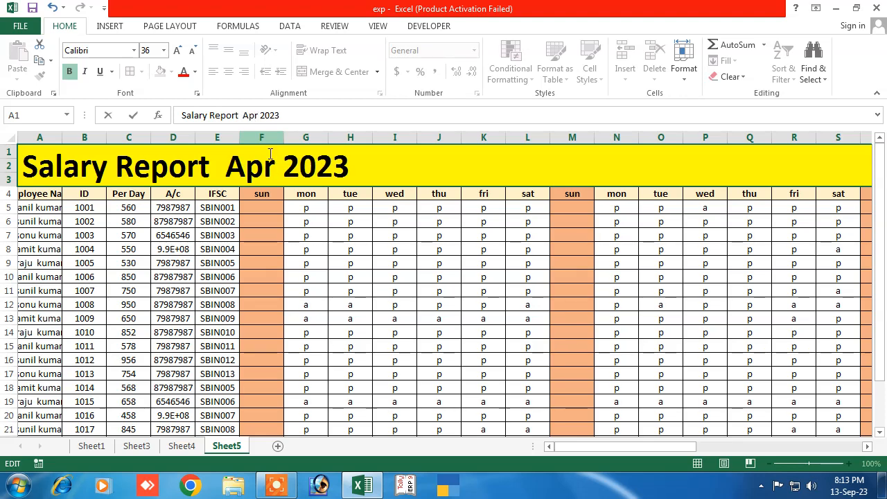
click(516, 277)
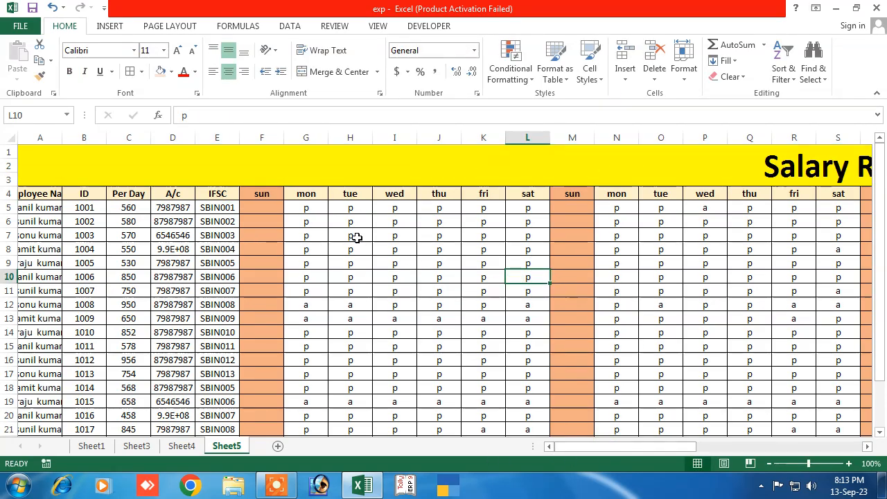
Step: Delete the last Tuesday attendance column, AJ, from the April report on Sheet5
drag(638, 444, 776, 444)
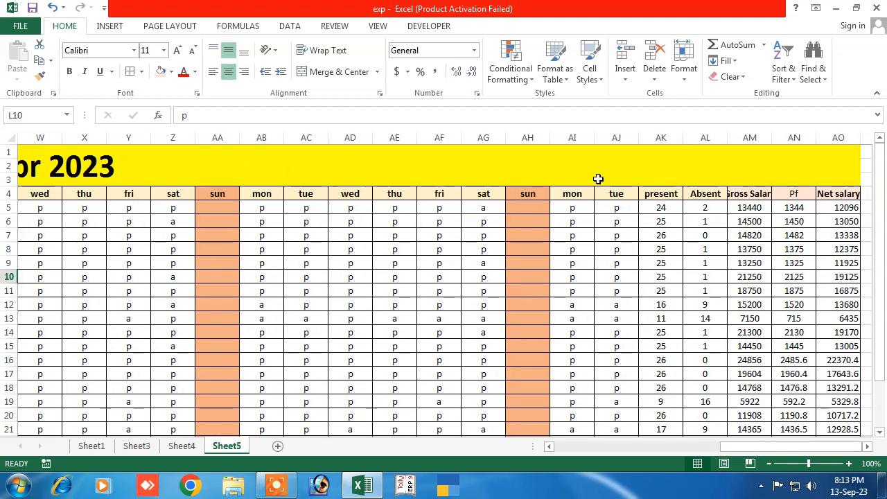
drag(619, 192, 612, 411)
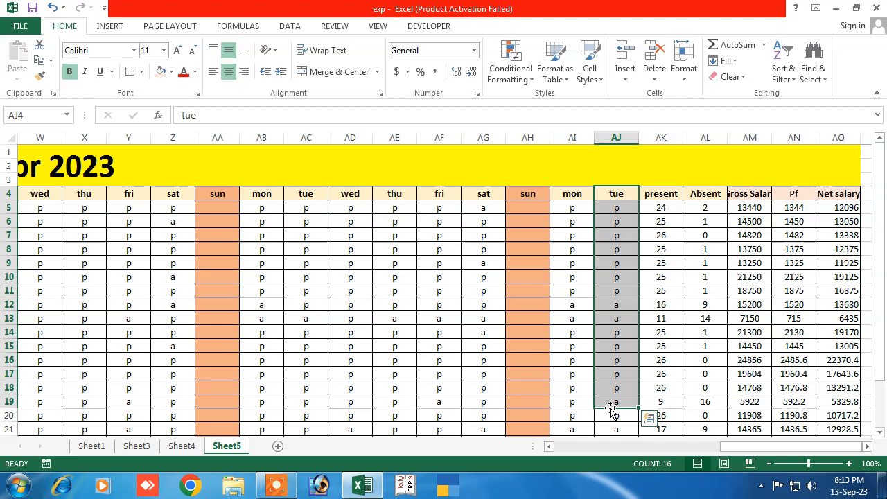
key(shift+Down)
key(shift+Down)
key(shift+Down)
key(shift+Down)
key(shift+Down)
key(shift+Down)
key(shift+Down)
key(shift+Down)
key(shift+Down)
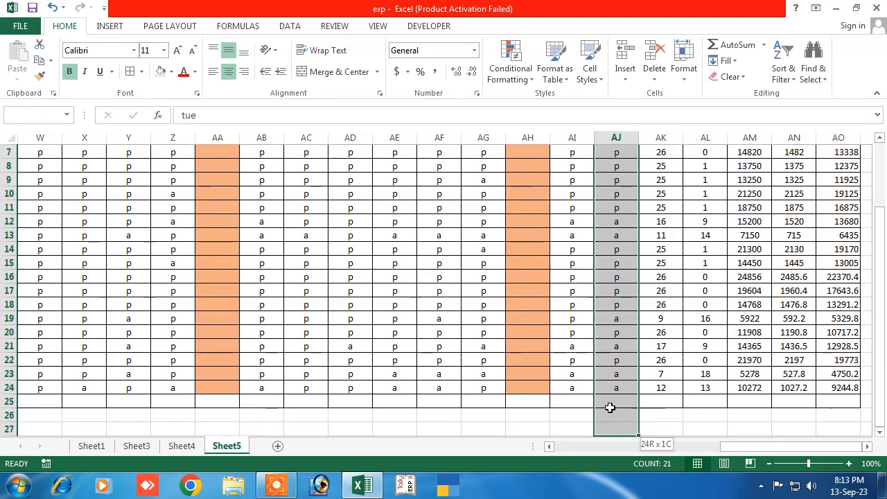
drag(618, 394, 619, 376)
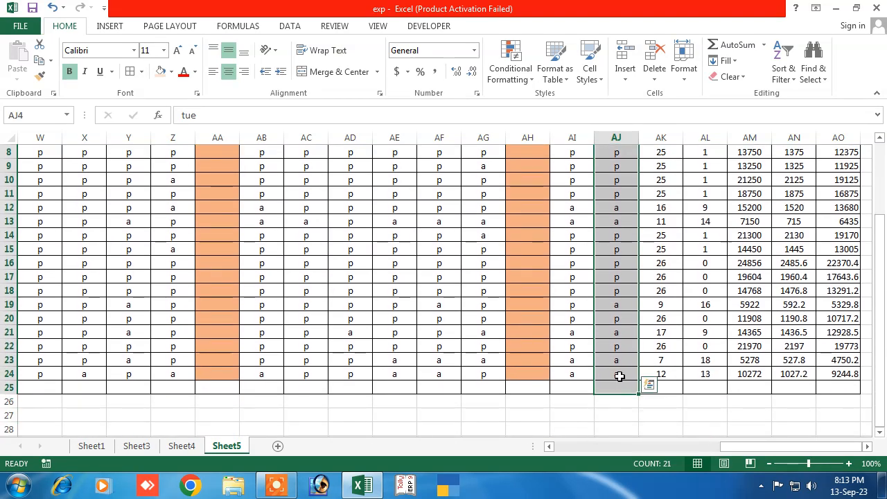
click(654, 77)
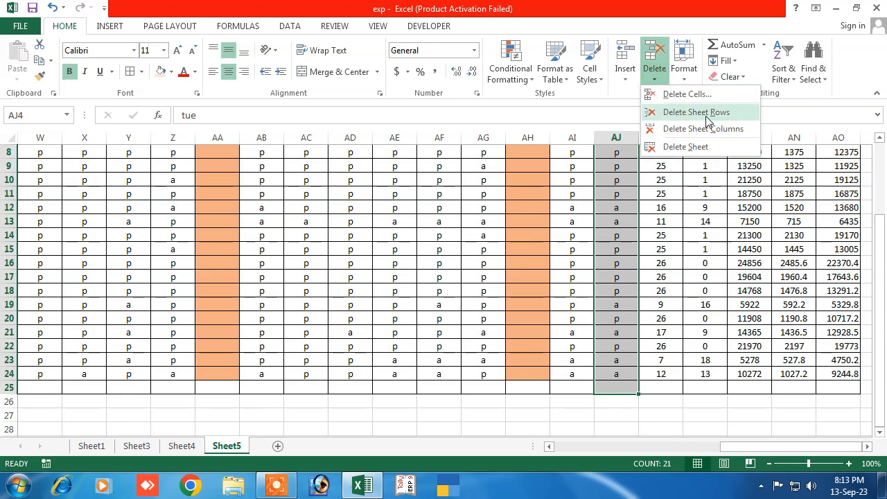
click(703, 129)
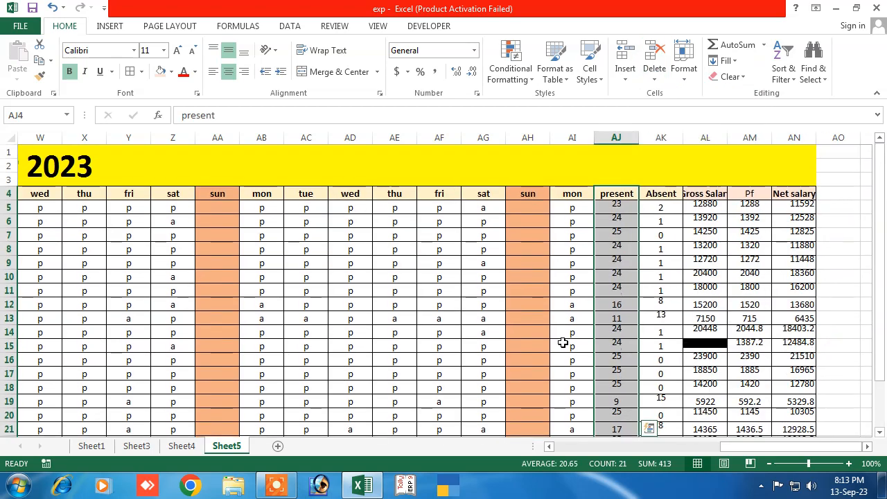
click(506, 279)
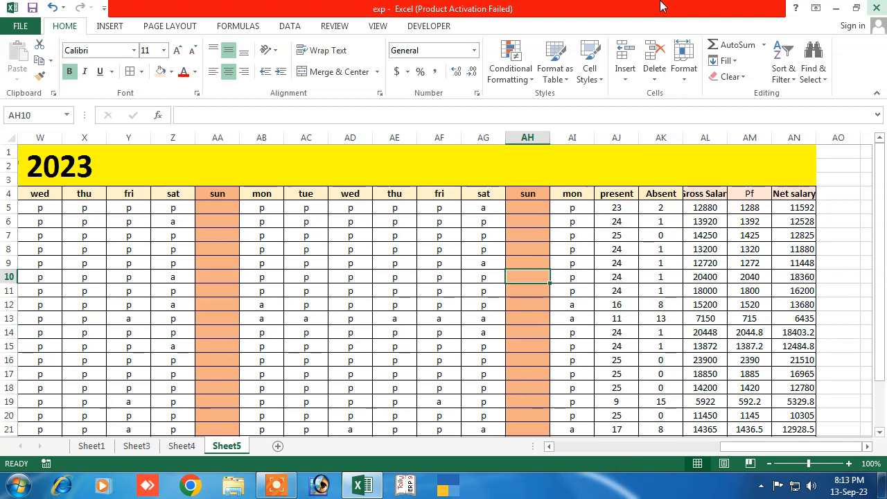
Step: Clear the first week's Monday to Saturday attendance marks in G5:L24 for all employees
drag(731, 447, 559, 449)
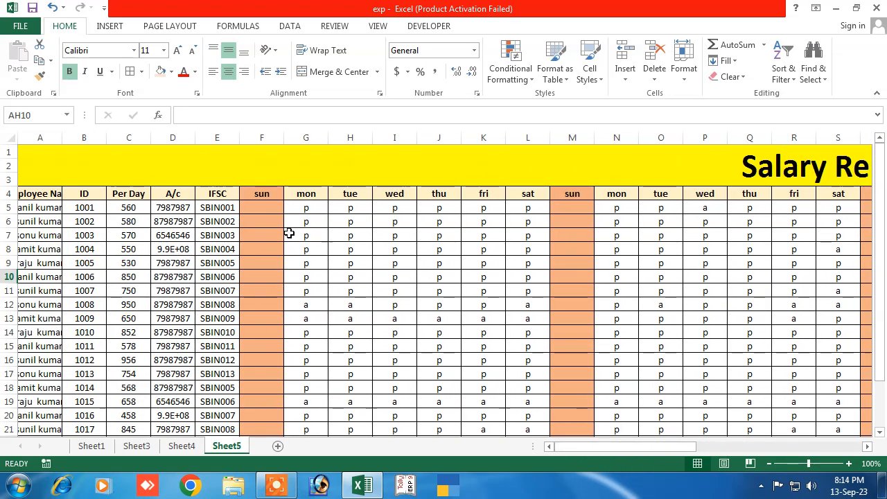
drag(305, 210, 506, 409)
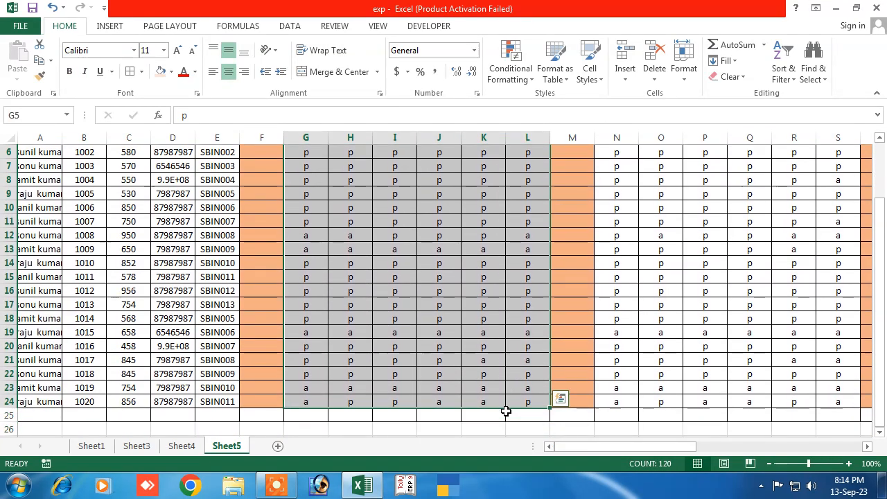
key(Delete)
click(432, 253)
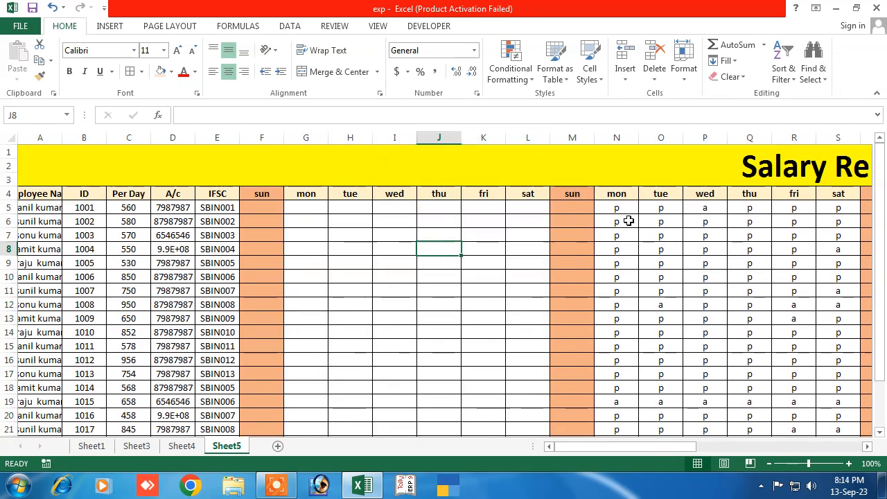
Step: Clear the second week's Monday to Saturday attendance marks in N5:S24 for all employees
click(617, 210)
key(shift+Right)
key(shift+Right)
key(shift+Right)
key(shift+Right)
key(shift+Right)
key(shift+Right)
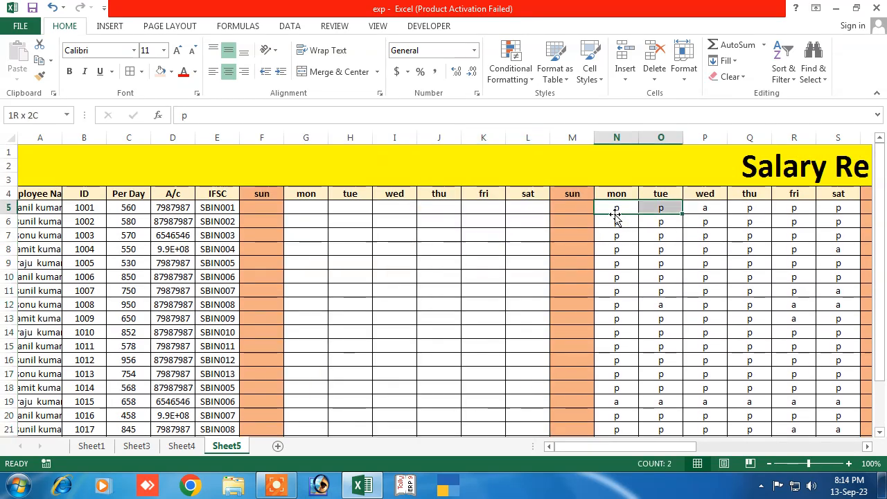
key(shift+Left)
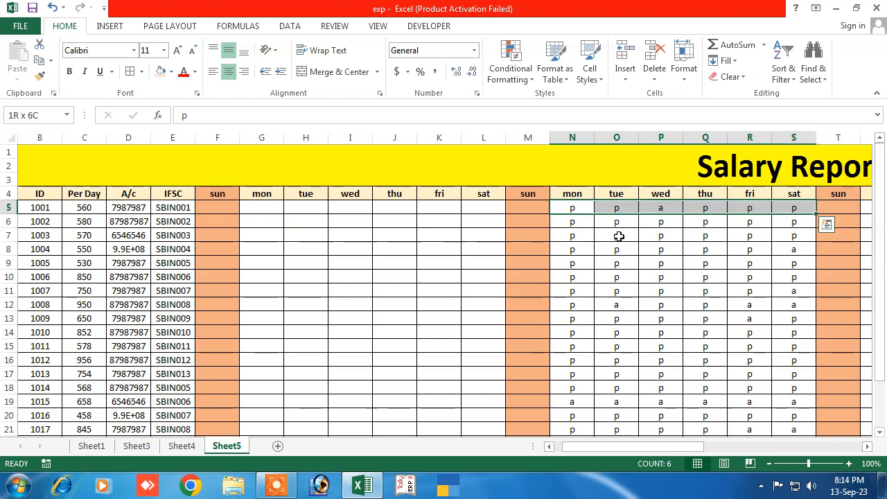
key(shift+Down)
key(shift+Down)
key(shift+Down)
key(shift+Down)
key(shift+Down)
key(shift+Down)
key(shift+Down)
key(shift+Down)
key(shift+Down)
key(shift+Down)
key(shift+Down)
key(shift+Down)
key(shift+Down)
key(shift+Down)
key(shift+Down)
key(shift+Down)
key(shift+Down)
key(shift+Down)
key(shift+Down)
key(shift+Down)
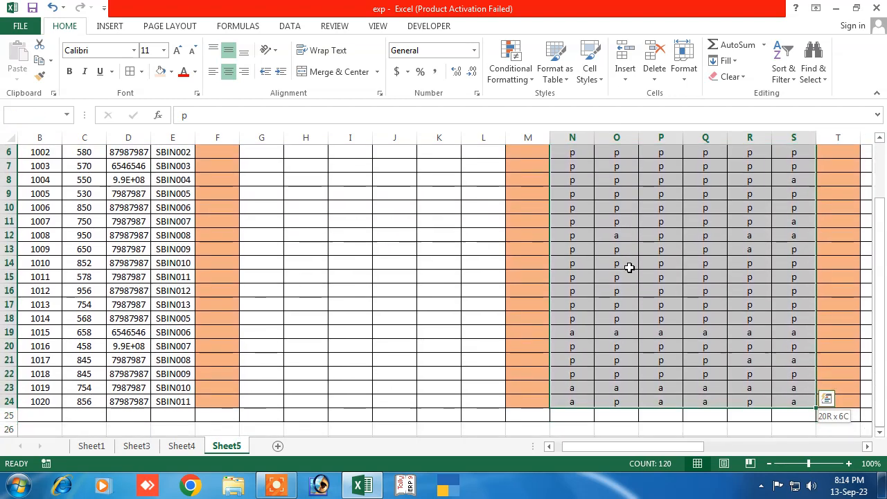
key(Delete)
scroll(626, 330, up, 2)
Step: Clear the third week's Monday to Saturday attendance marks in U5:Z24 for all employees
key(Right)
key(Right)
key(Right)
key(Right)
key(Right)
key(Right)
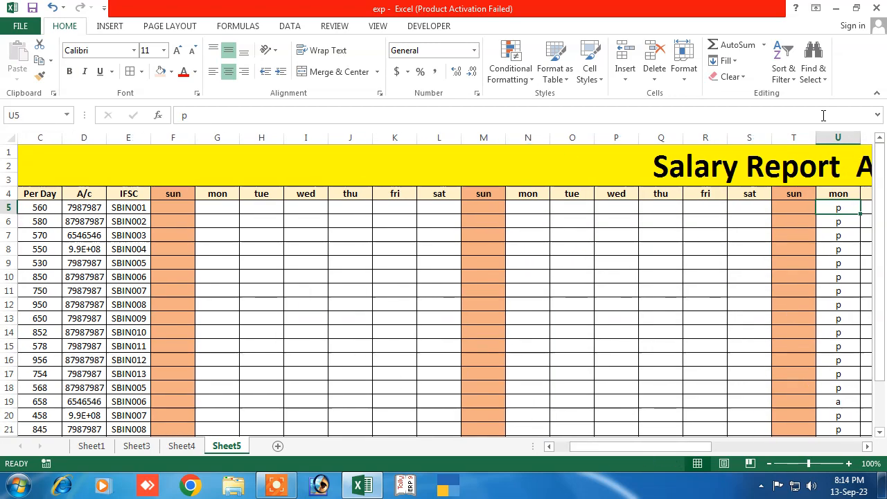
click(766, 464)
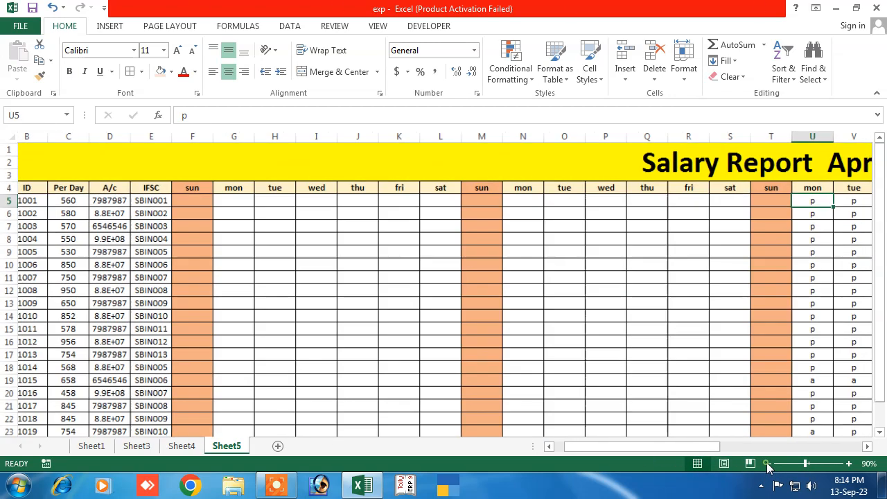
click(766, 464)
click(767, 464)
click(766, 464)
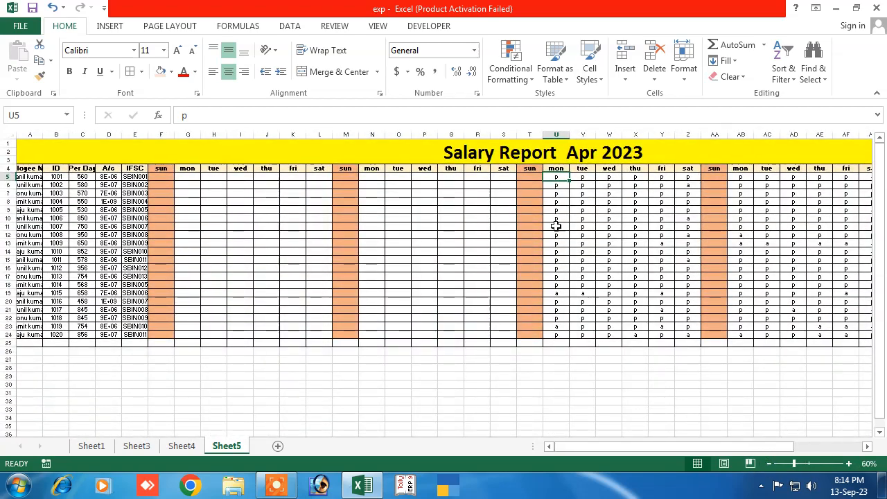
drag(555, 177, 688, 334)
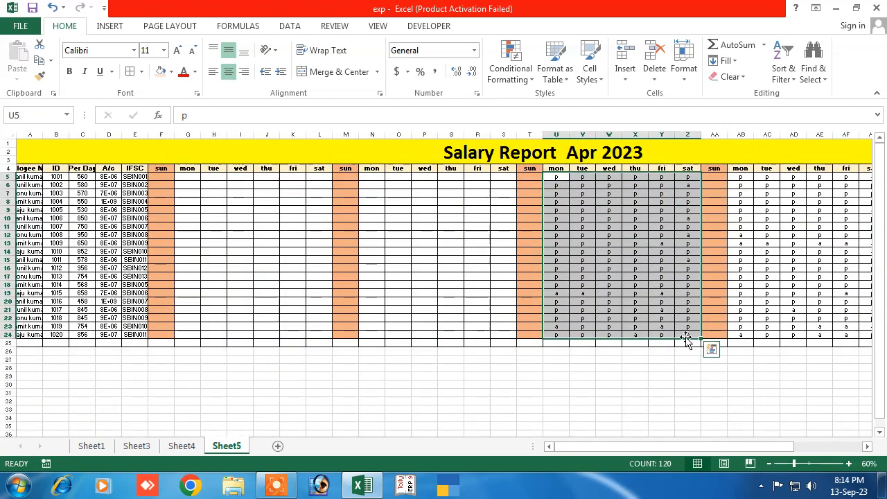
key(Delete)
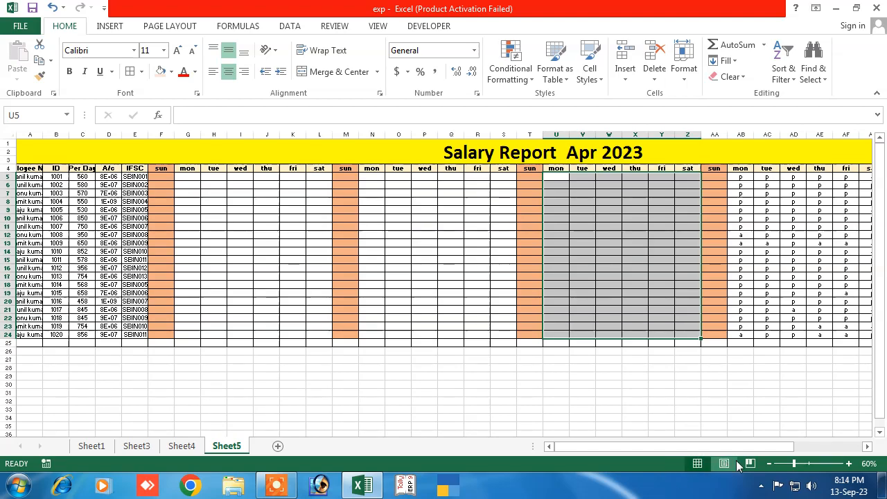
Step: Clear the fourth week's Monday to Saturday attendance marks in AB5:AG24 for all employees
click(766, 463)
click(766, 464)
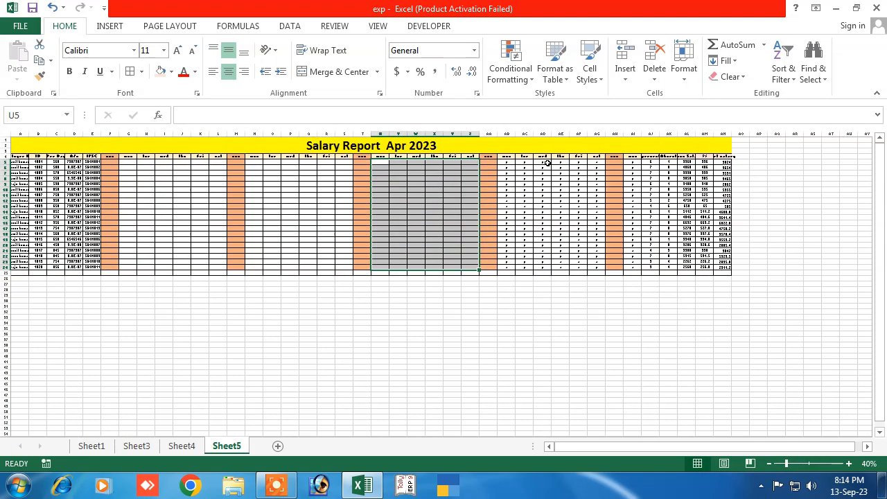
drag(507, 161, 591, 268)
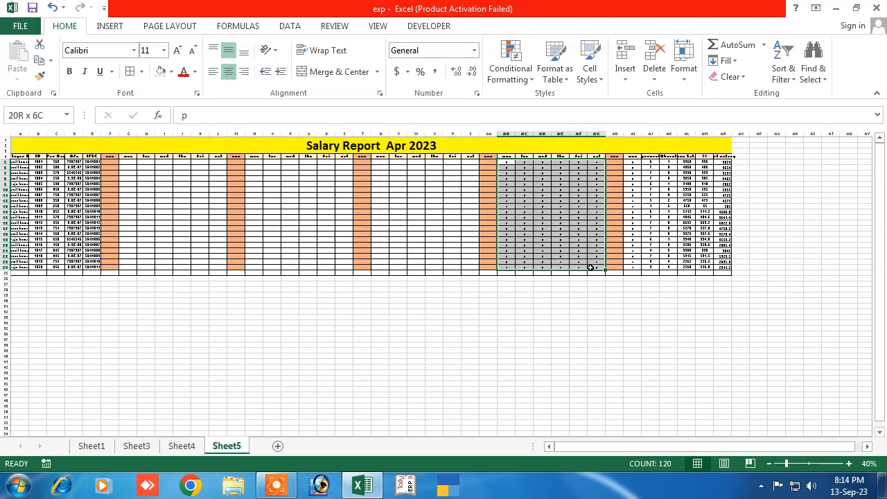
key(Delete)
Step: Clear the final Monday's attendance marks in AI5:AI24 for all employees
drag(632, 164, 647, 261)
click(627, 200)
drag(629, 163, 635, 267)
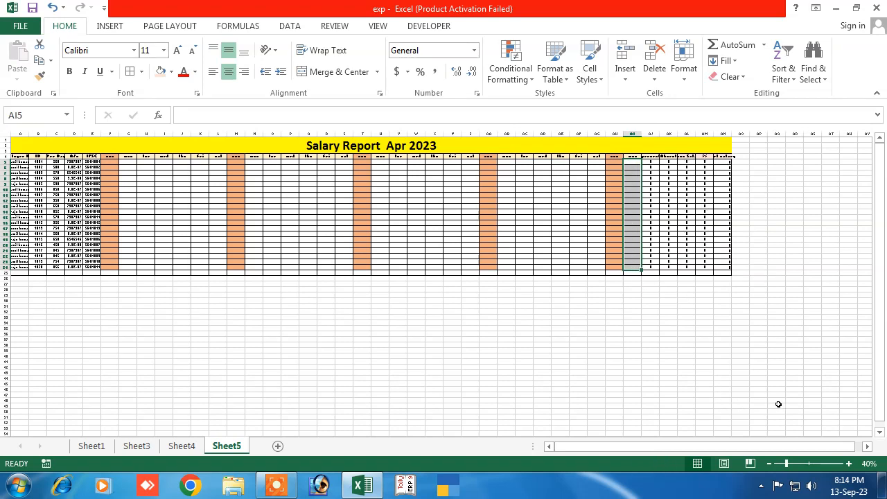
Step: Examine the present, absent and salary columns of the April report with its attendance cleared
click(866, 464)
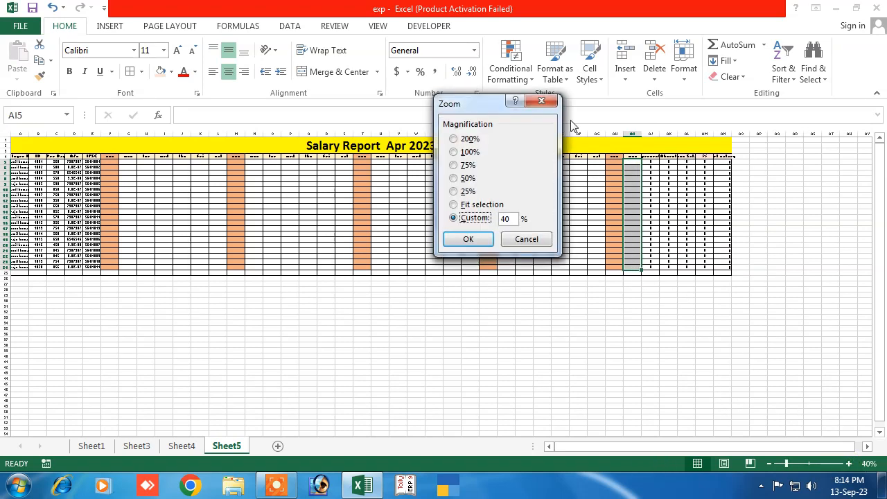
click(545, 102)
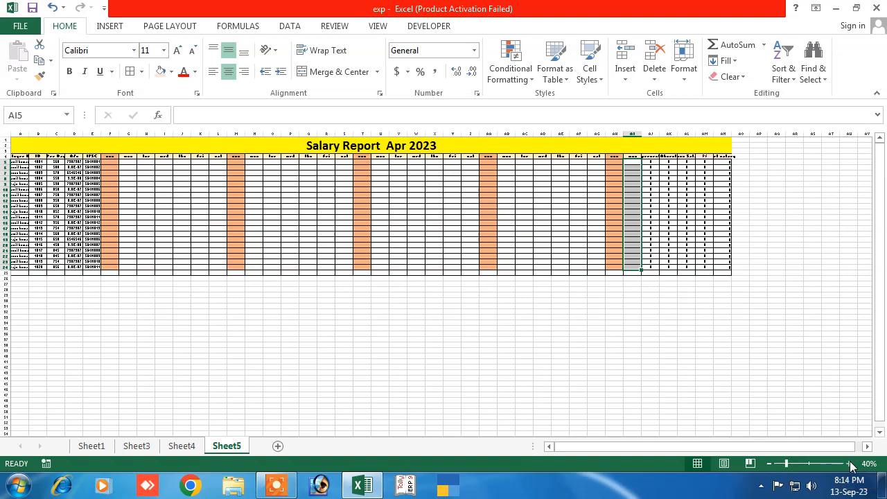
click(850, 464)
click(850, 464)
click(850, 464)
drag(668, 447, 743, 446)
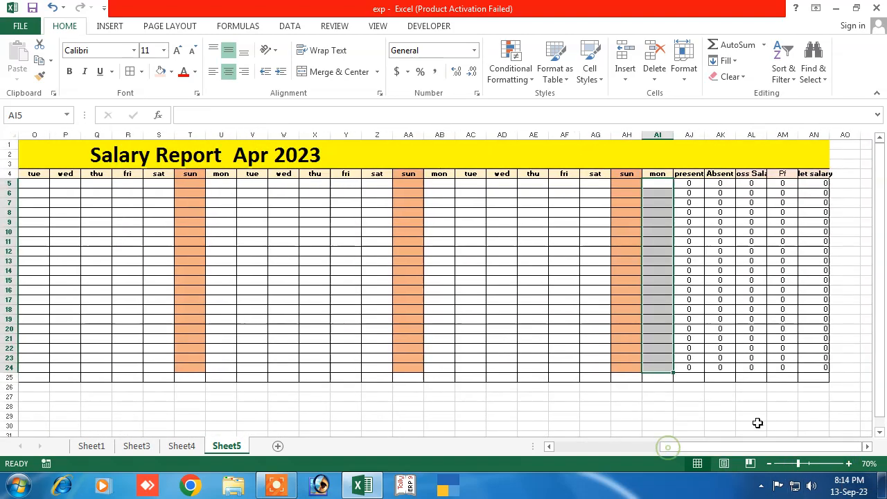
click(625, 319)
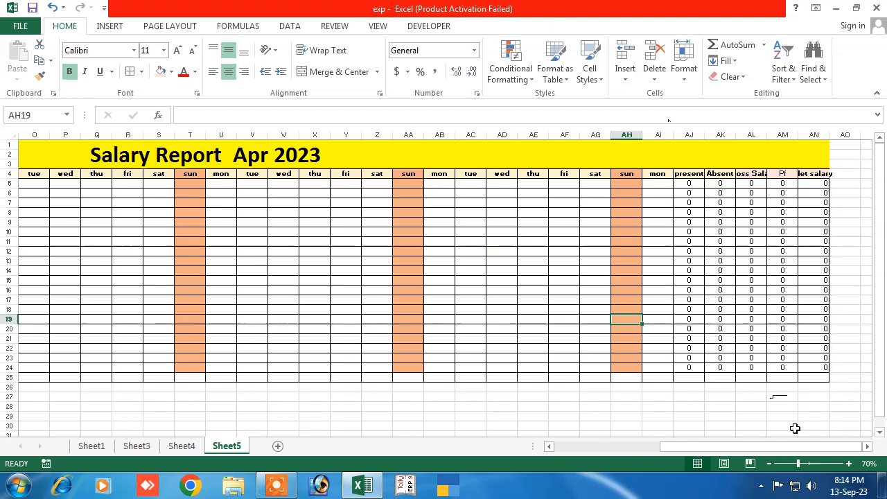
drag(722, 447, 609, 447)
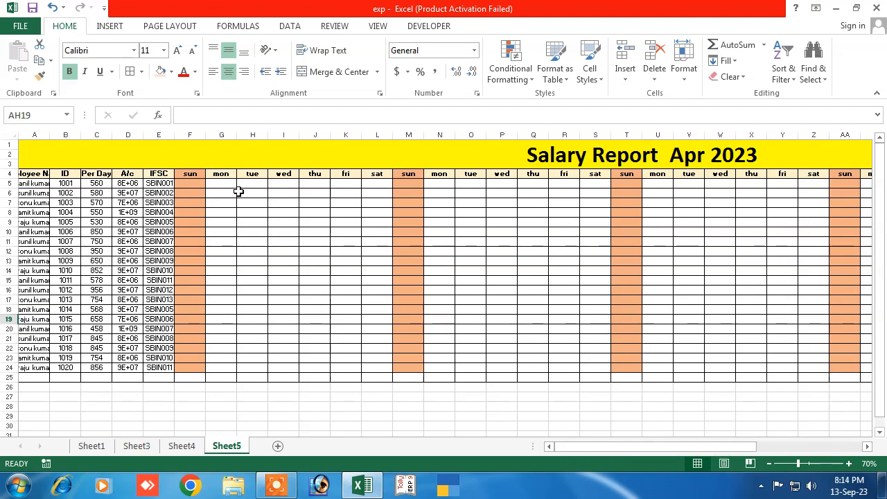
Step: Enter p as the first Monday's attendance mark in G5:G7, G9:G13 and G18
click(216, 185)
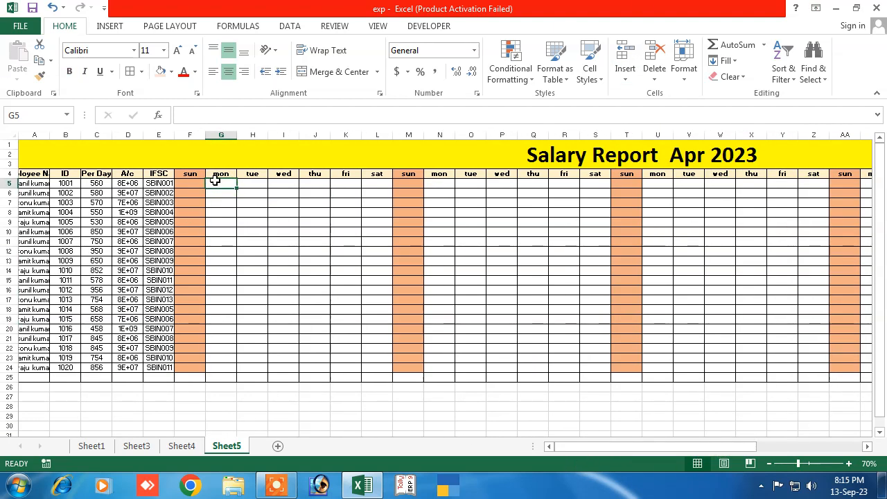
text(p p p  p p p p )
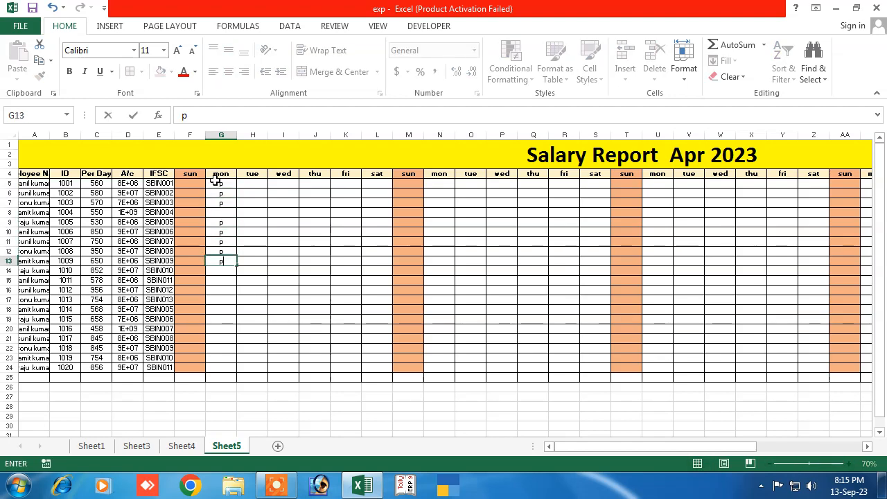
text(p pp  pp)
key(Down)
key(Down)
text(p)
Step: Correct the first Monday's attendance marks in G16 and G14 to a single p
key(Up)
key(Up)
key(Up)
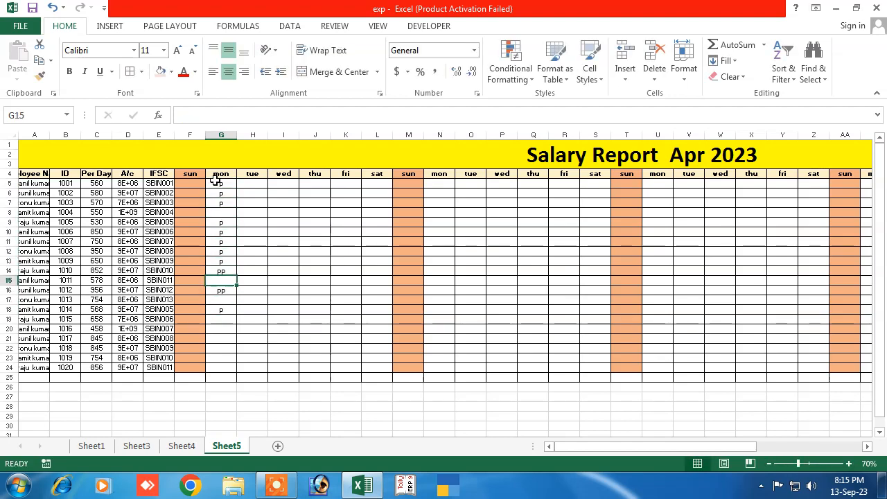
key(Down)
text(p)
key(Up)
key(Up)
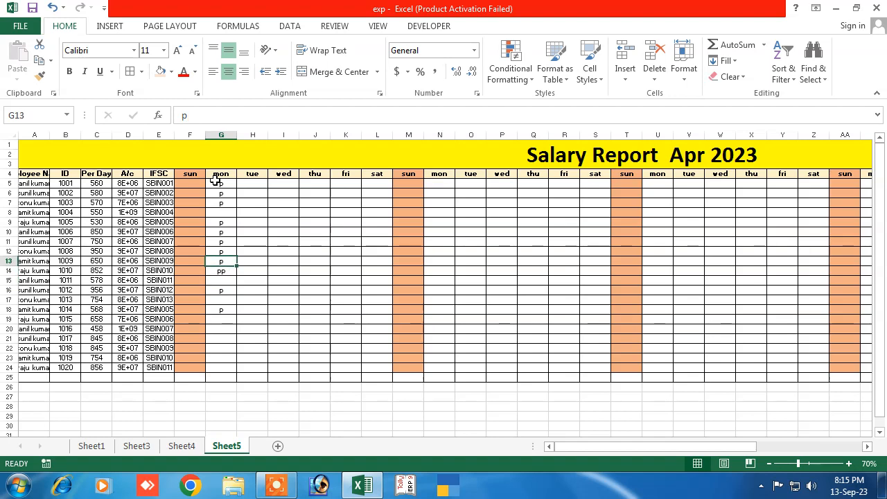
text(p)
key(Down)
key(Down)
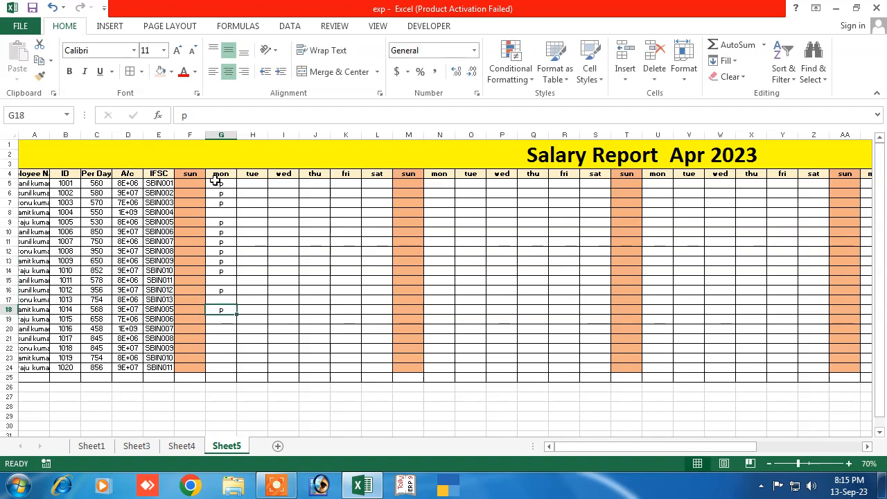
Step: Enter the first Monday's marks: a in G19:G20, and p in G21:G22 and G24:G25
key(Down)
text(a)
key(Down)
text(a)
key(Down)
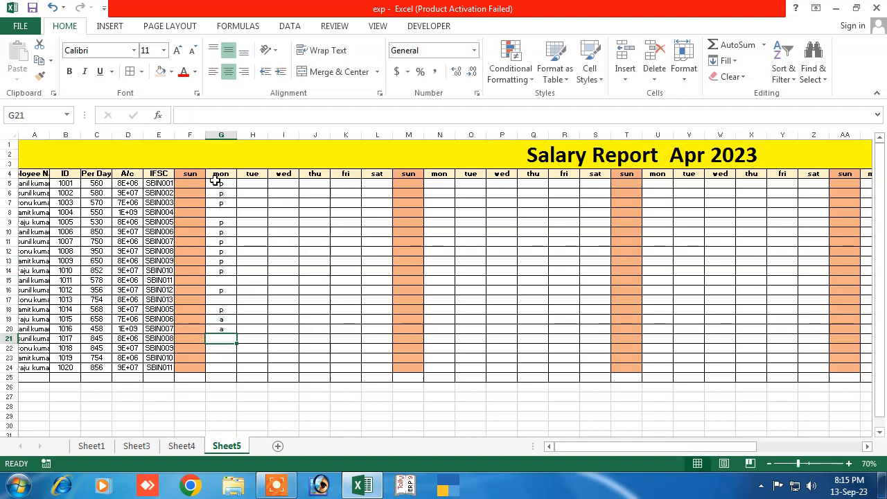
text(p)
key(Down)
text(p)
key(Down)
key(Down)
text(p)
key(Down)
text(p)
key(Up)
key(Up)
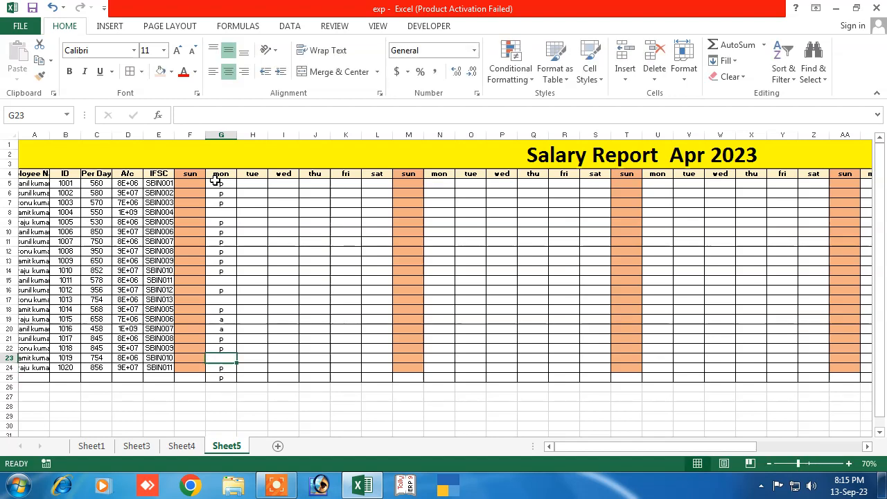
Step: Fill the remaining blank first-Monday cells G23, G17, G15 and G8 with a for absent
text(a)
key(Up)
key(Up)
key(Up)
key(Up)
key(Up)
key(Up)
text(a)
key(Up)
key(Up)
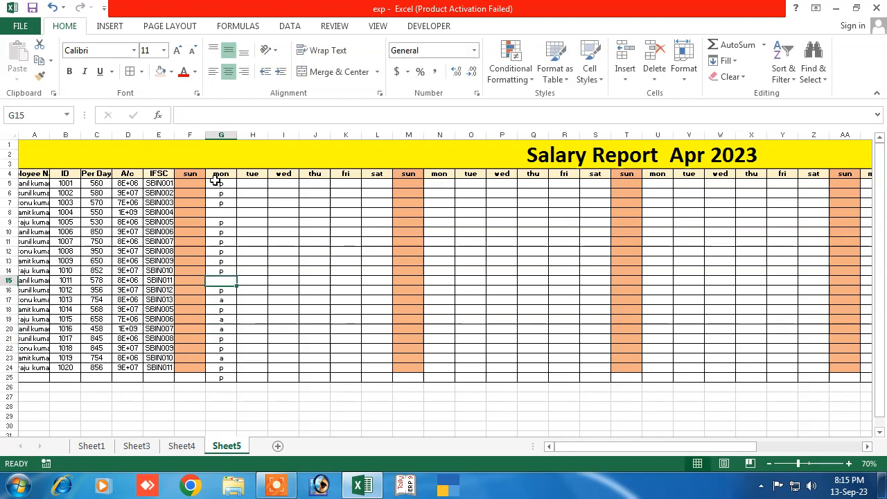
text(a)
key(Up)
key(Up)
key(Up)
key(Up)
key(Up)
key(Up)
key(Up)
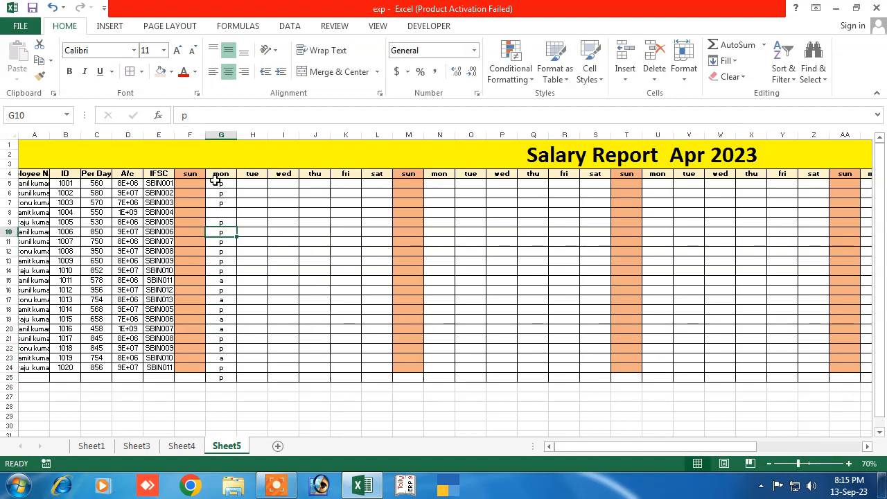
text(a)
click(322, 319)
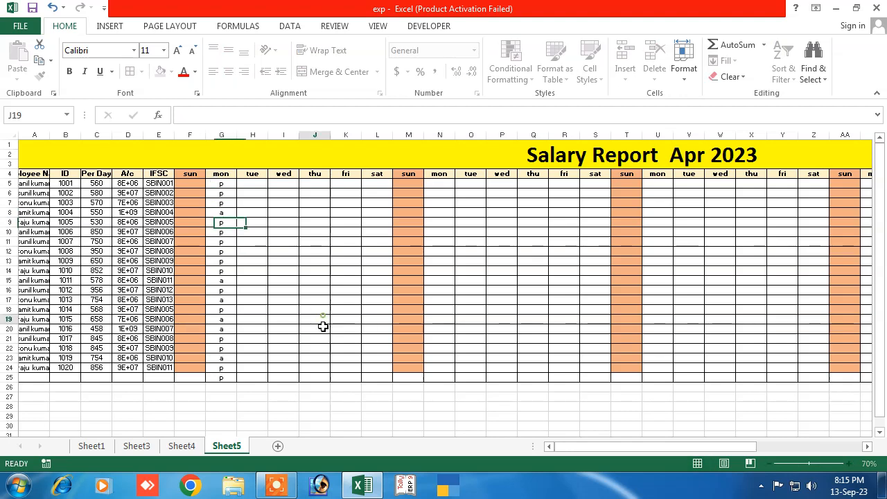
Step: Widen column AN so that the Net salary heading fits
drag(578, 445, 699, 443)
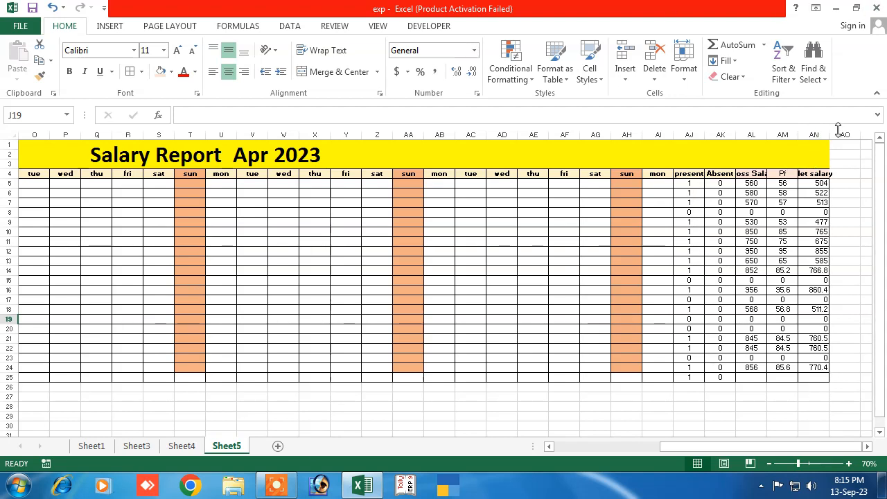
drag(829, 137, 838, 138)
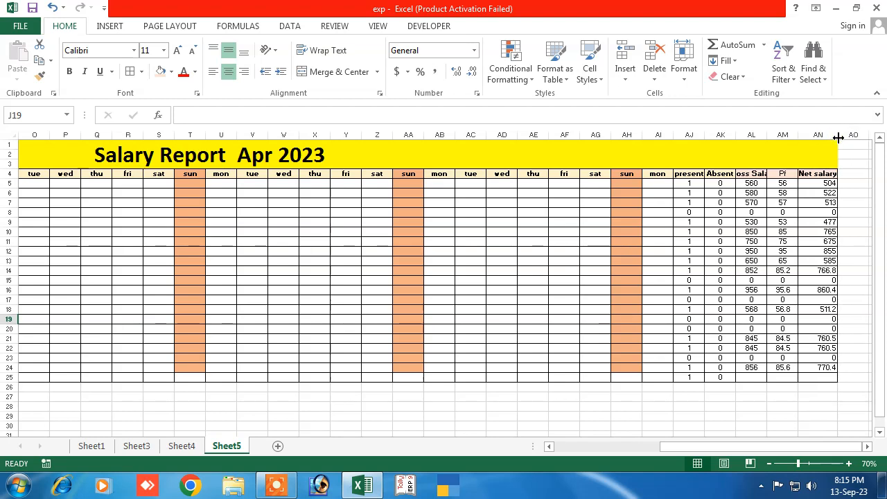
Step: Enter the first Tuesday's attendance: a in H5, and p in H6, H8 and H10
drag(668, 448, 563, 448)
click(254, 187)
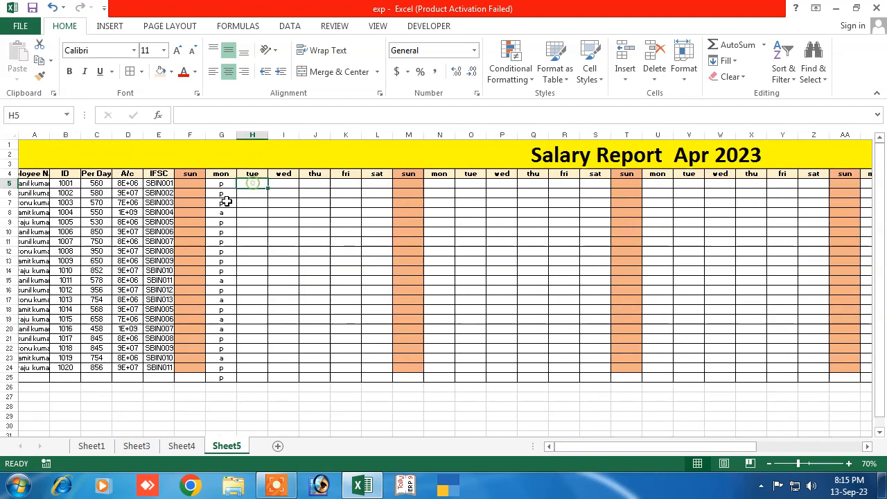
text(a)
key(Return)
text(p)
key(Return)
key(Return)
text(p)
key(Return)
text(ppp)
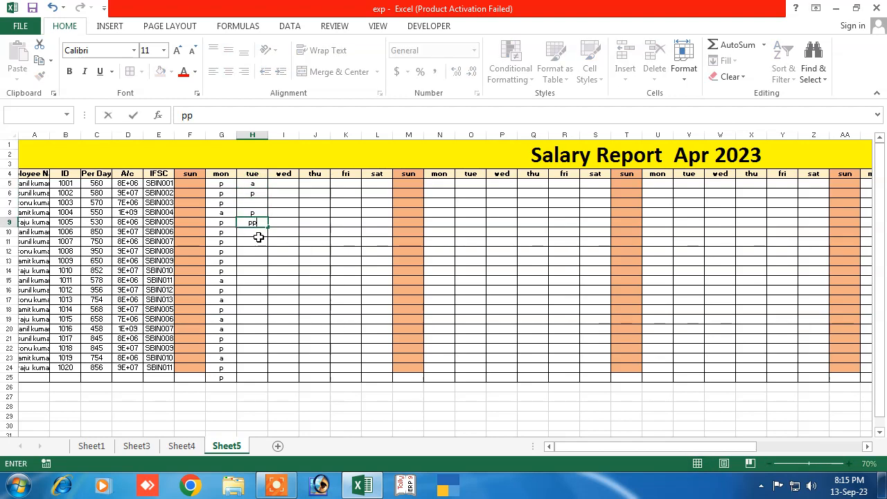
key(Return)
text(p)
Step: Correct the first Tuesday's attendance mark in H9 to a single p
key(Up)
key(Up)
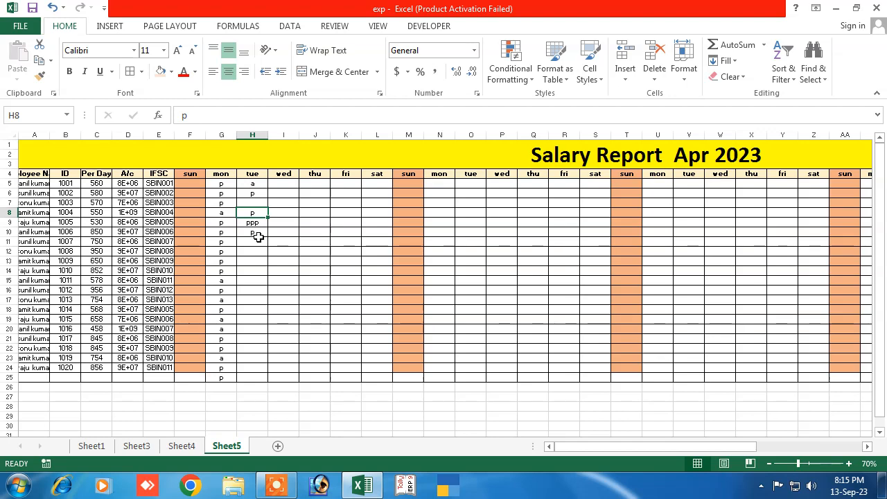
text(p)
key(Return)
key(Return)
Step: Enter a as the first Tuesday's attendance mark in H11, H13 and H15:H19
text(a)
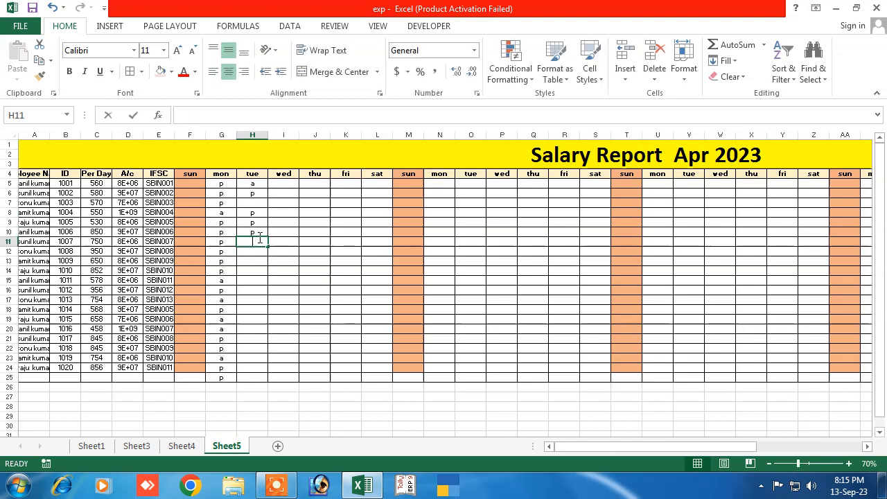
key(Return)
key(Return)
text(a)
key(Return)
key(Return)
text(a a a a)
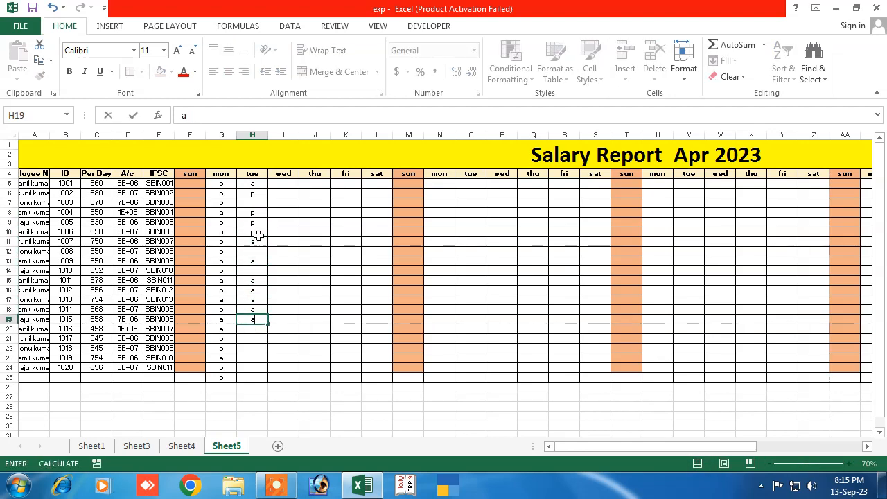
key(Return)
Step: Enter p as the first Tuesday's attendance mark in H20 and H22:H25
text(a)
key(Return)
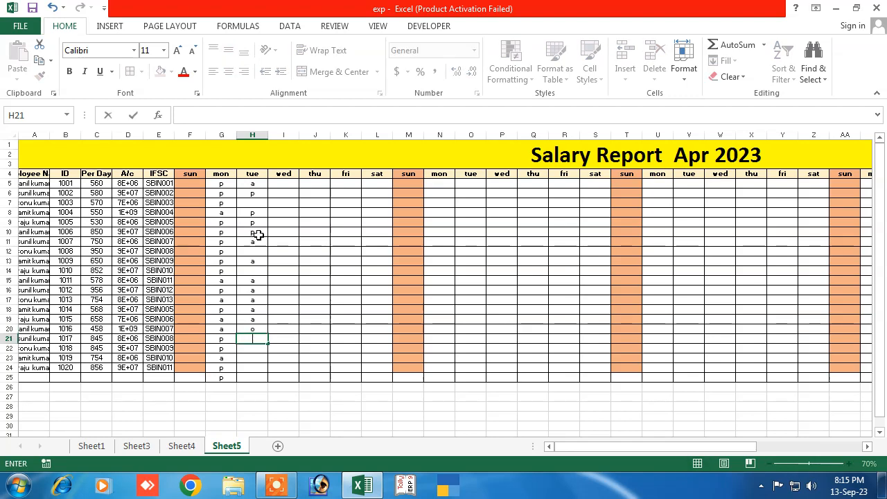
text(o)
key(BackSpace)
text(p)
key(Return)
key(Return)
text(p)
key(Return)
text(p p)
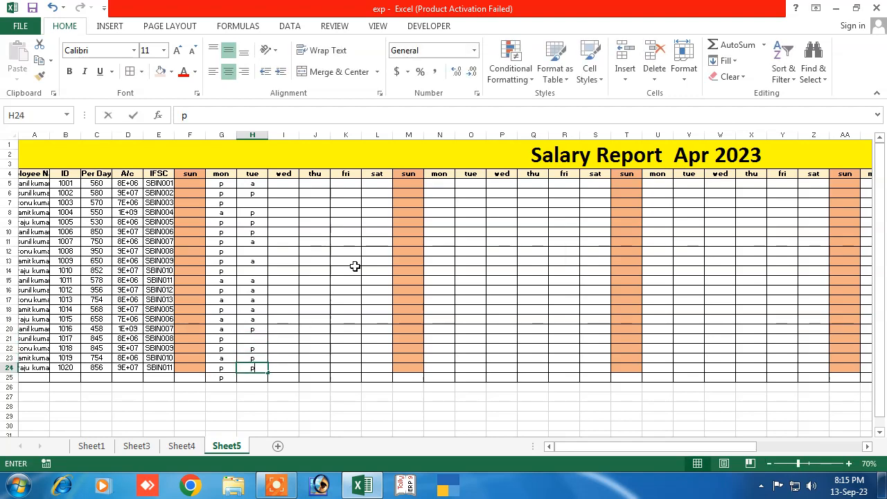
key(Return)
key(Return)
text(p)
Step: Enter p as the first Tuesday's attendance mark in H21 and replace the mark in H11 with p
key(Up)
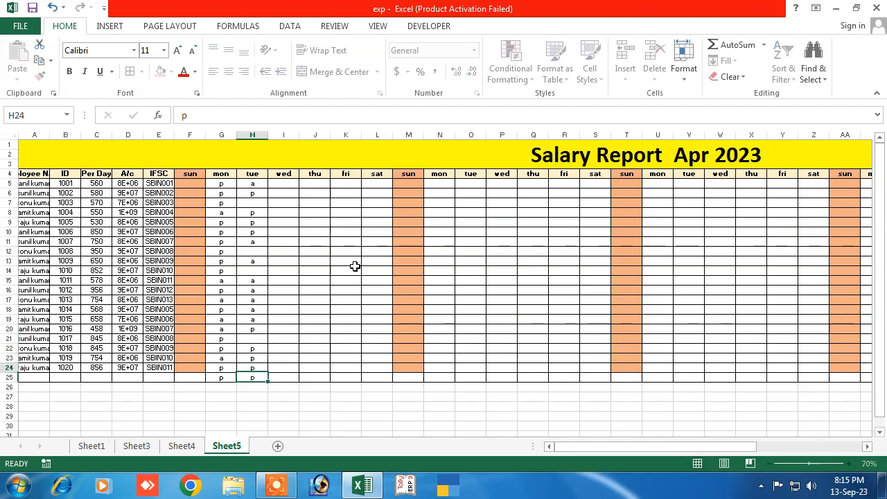
key(Up)
key(Up)
key(Up)
key(Up)
key(Up)
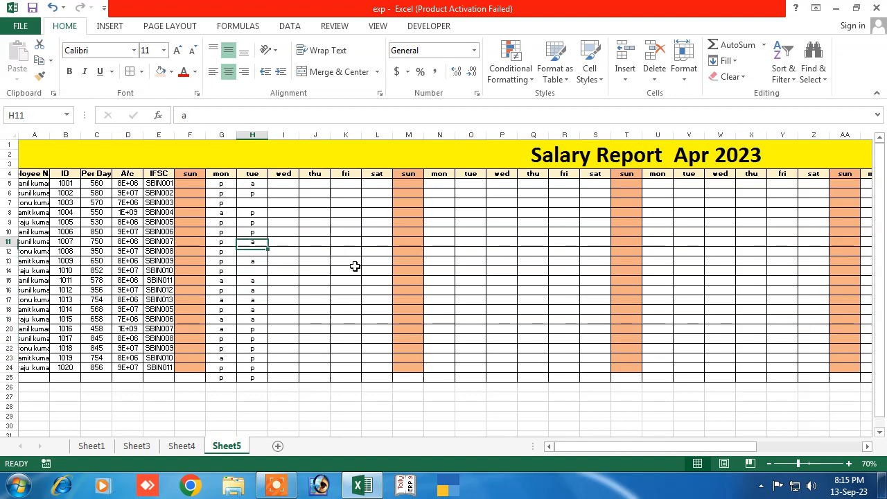
text(p)
key(Return)
key(Return)
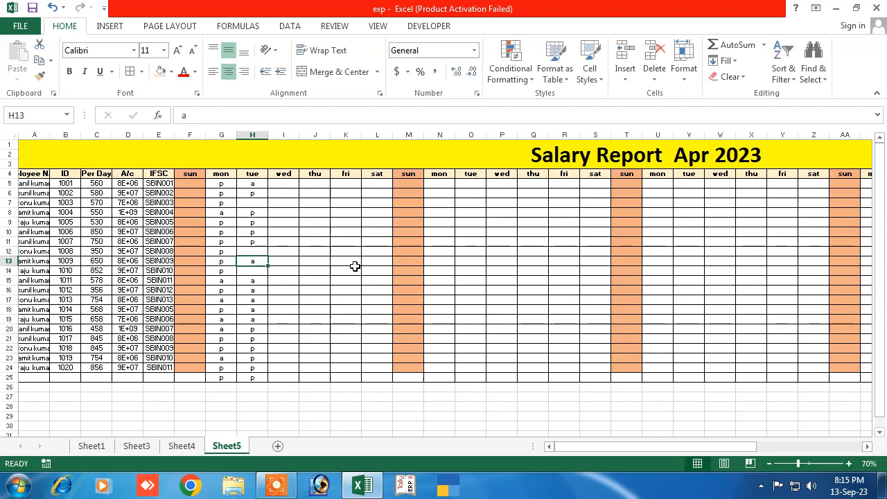
Step: Fill the remaining blank first-Tuesday attendance cells H14, H12 and H7 with p
text(p)
key(Return)
key(Return)
key(Up)
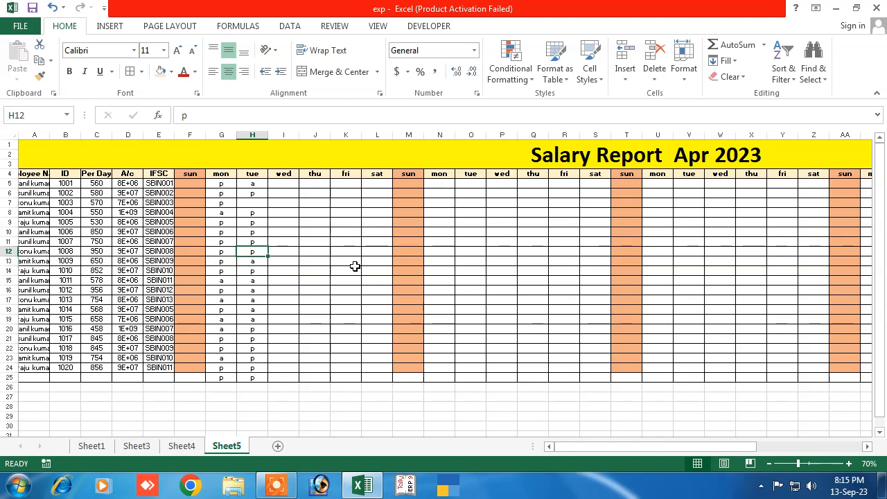
key(Up)
key(Up)
key(Up)
key(Up)
key(Up)
text(p)
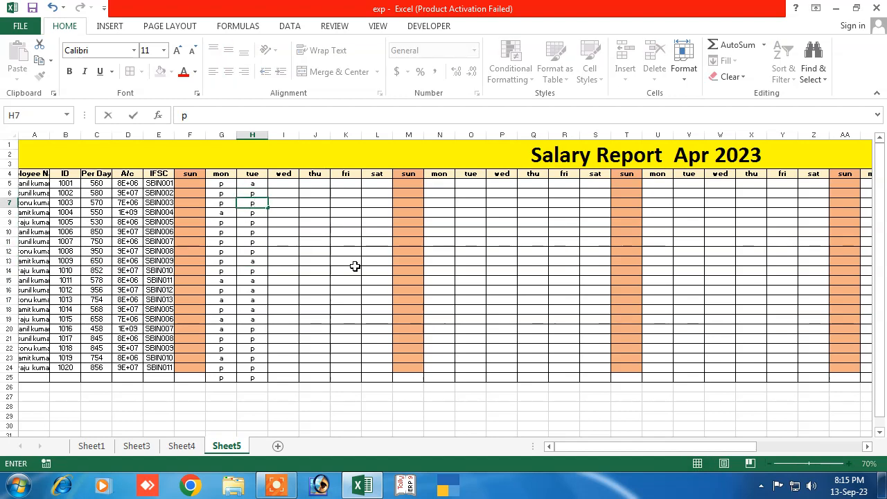
click(376, 340)
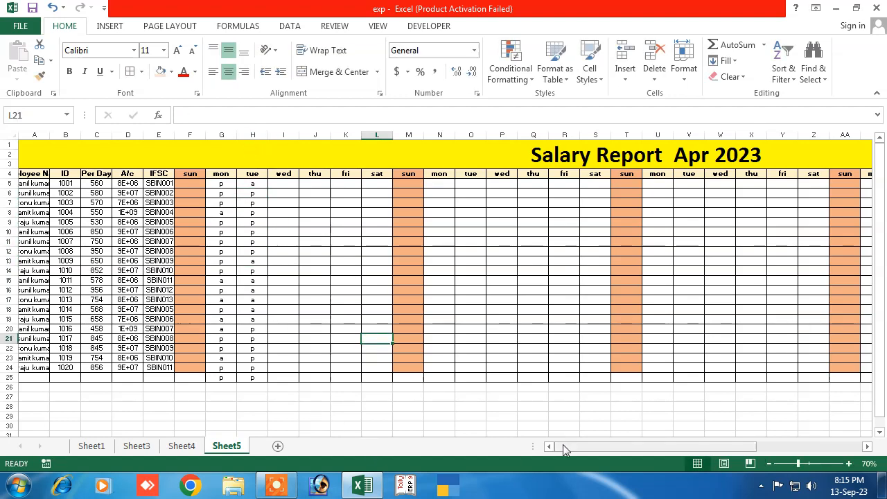
Step: Widen the Gross Salary and Pf columns so their headings and values fit
drag(563, 444, 670, 446)
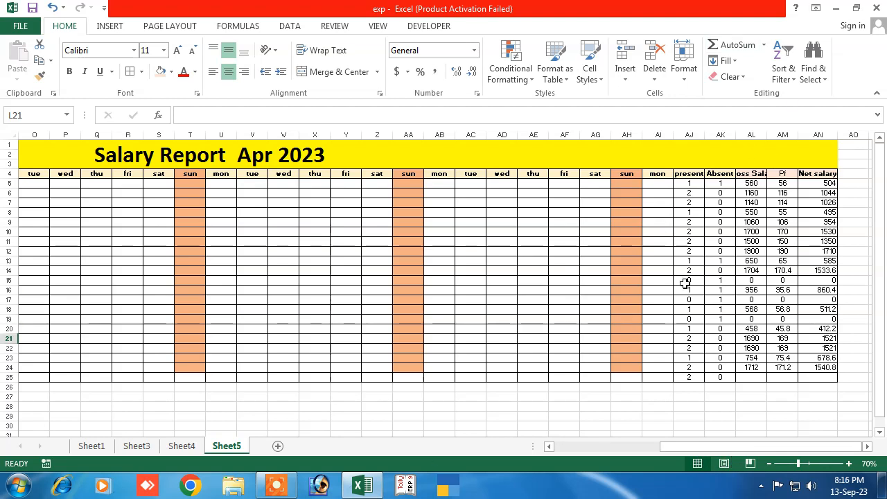
click(558, 280)
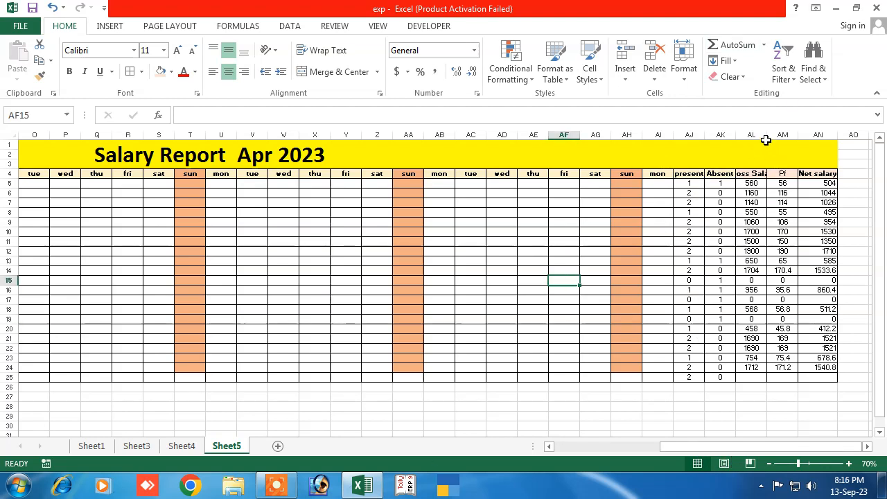
drag(767, 134, 836, 132)
Step: Widen the A/c, IFSC and Employee Name columns so their full contents show
drag(667, 446, 554, 448)
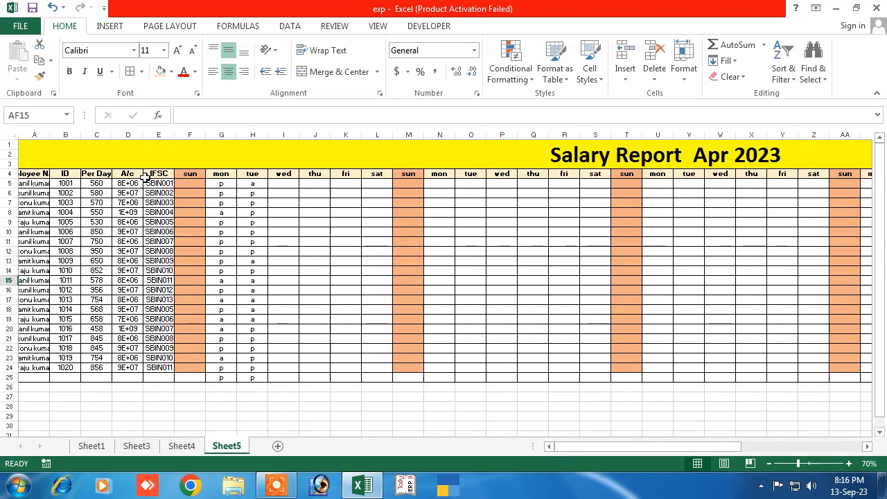
drag(144, 136, 210, 133)
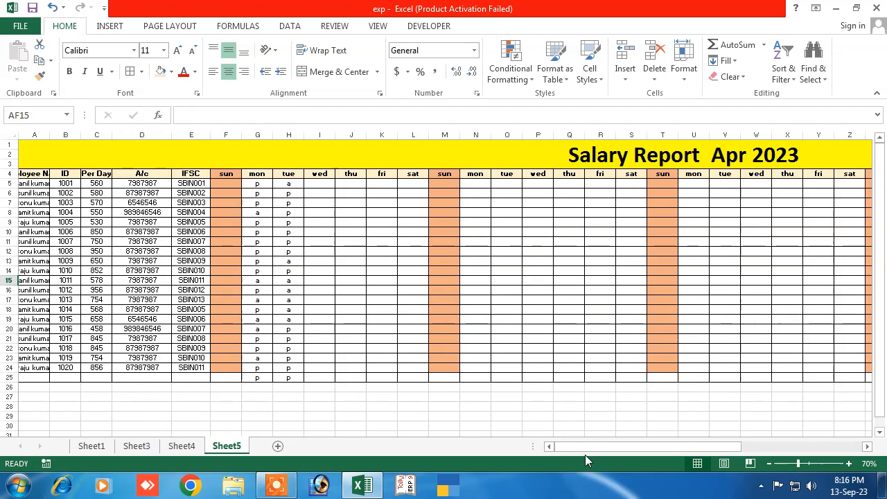
drag(584, 448, 584, 447)
drag(49, 136, 86, 134)
click(99, 329)
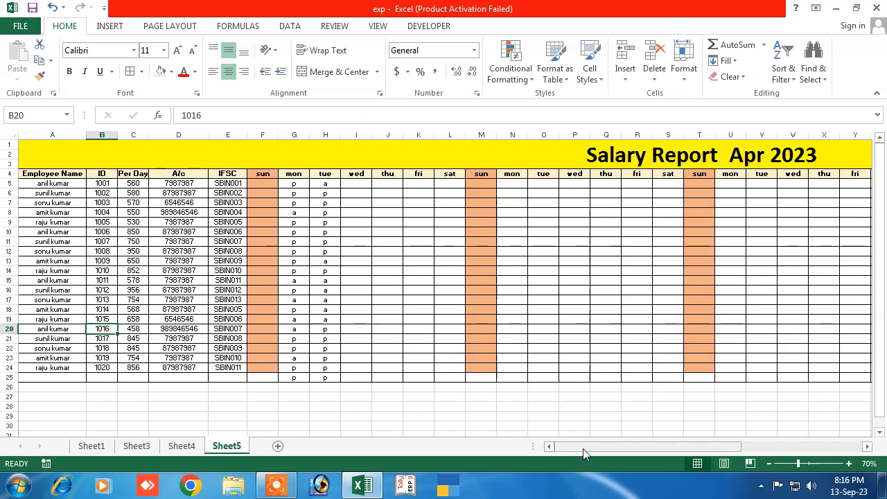
drag(583, 448, 588, 374)
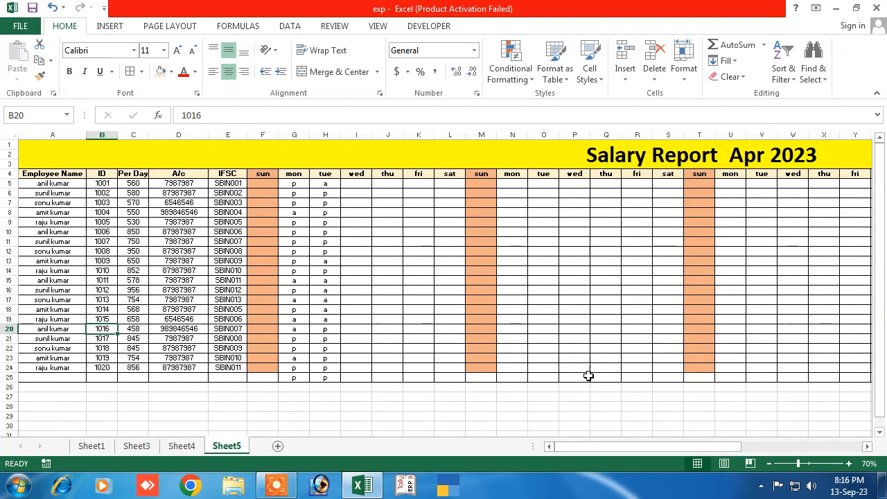
Step: Enter a single p as the first Wednesday's attendance mark in each of I5, I6 and I7
click(357, 184)
text(pp)
key(Return)
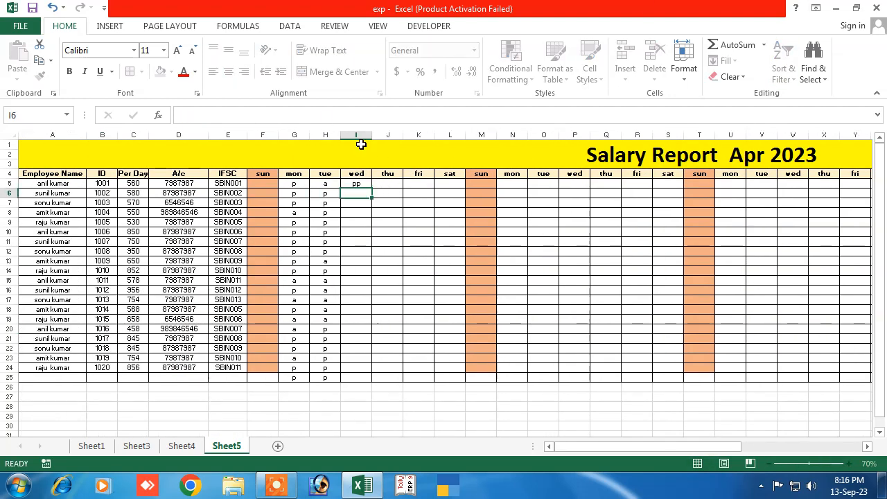
key(Up)
text(p)
key(Return)
text(p)
key(Return)
text(p)
key(Return)
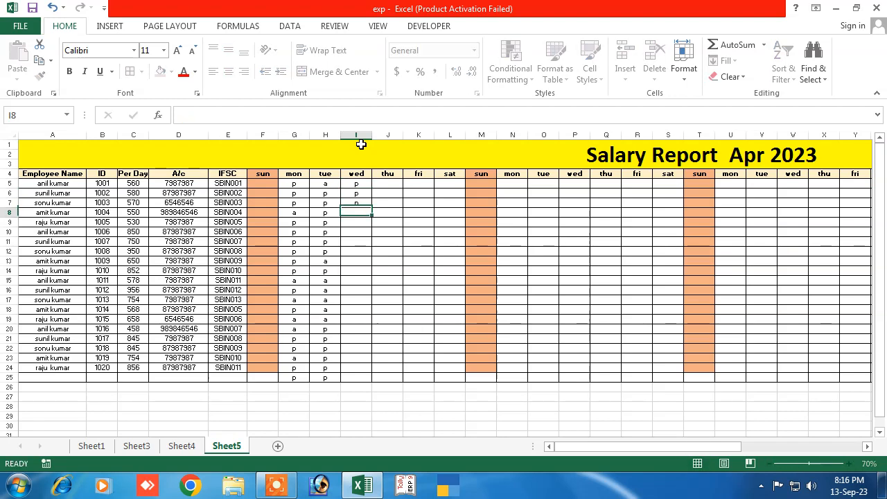
Step: Enter p as the first Wednesday's attendance mark in I8:I12
key(Return)
text(p)
key(Up)
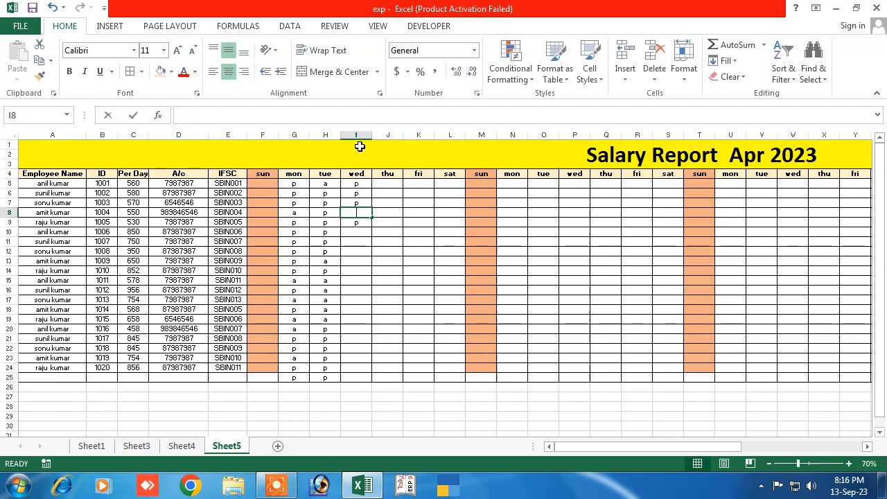
text(p)
key(Return)
key(Return)
text(p)
key(Return)
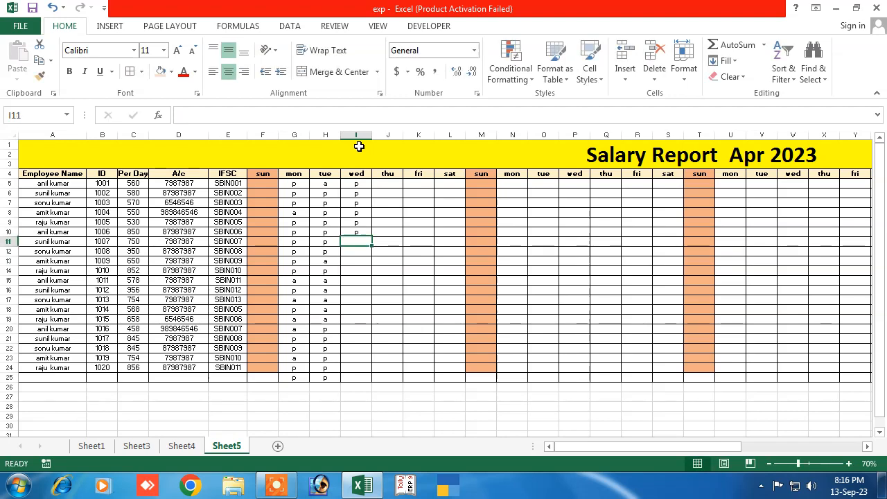
text(p)
key(Return)
text(p)
key(Return)
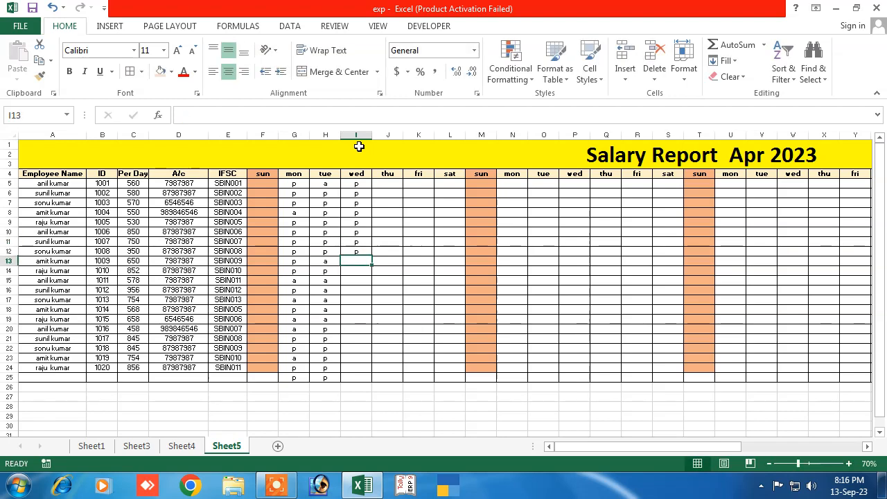
Step: Enter p as the first Wednesday's attendance mark in I14, I16, I17 and I19
key(Return)
text(p)
key(Return)
key(Return)
text(p)
key(Return)
text(p)
key(Return)
key(Return)
text(p)
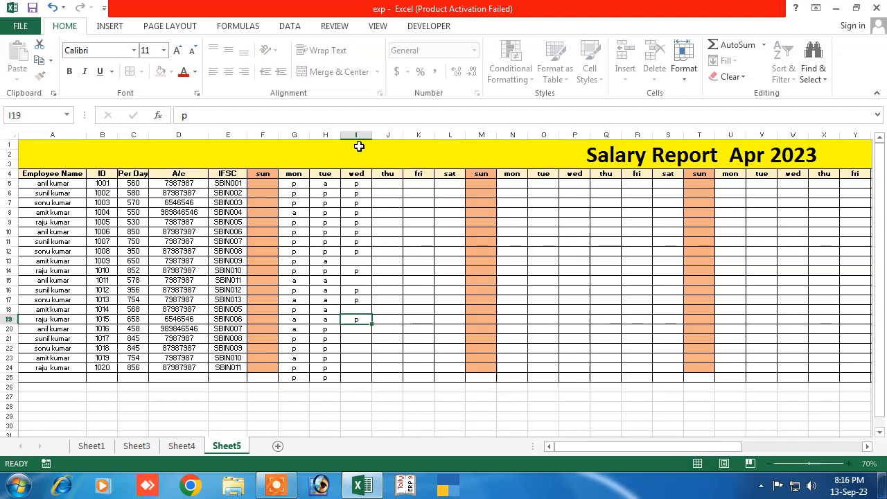
Step: Enter p as the first Wednesday's attendance mark in I20, I22, I23 and I25
key(Return)
text(p)
key(Return)
key(Return)
text(p)
key(Return)
text(p)
key(Return)
key(Return)
text(p)
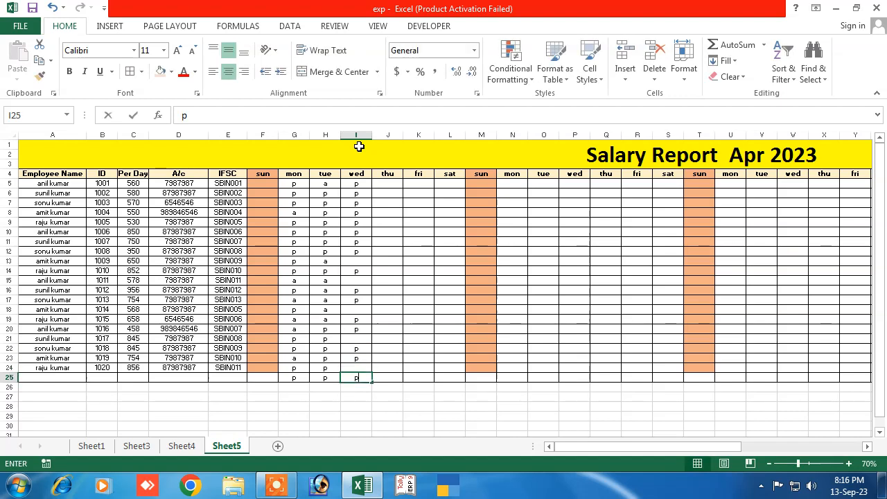
Step: Fill the skipped first-Wednesday attendance cells I24 and I21 with p
key(Up)
text(p)
key(Up)
key(Up)
key(Up)
text(p)
key(Up)
key(Up)
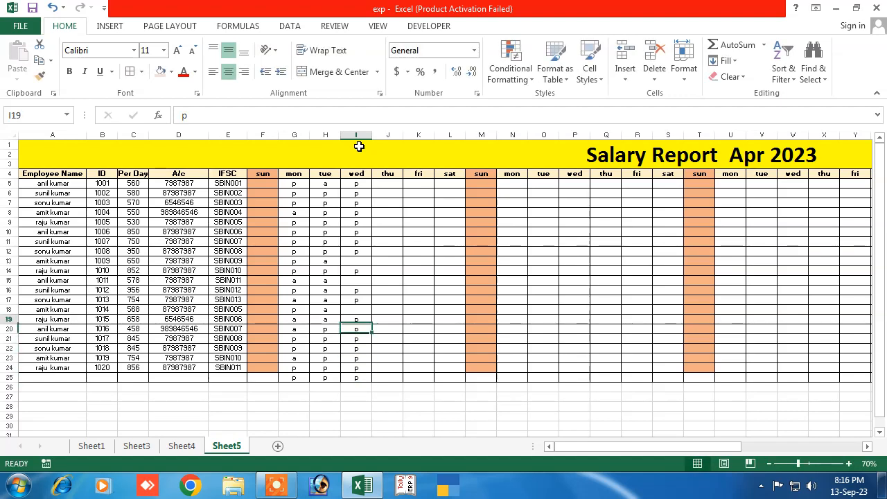
Step: Fill the skipped first-Wednesday attendance cells I15 and I13 with p
key(Up)
key(Up)
key(Up)
key(Up)
text(p)
key(Up)
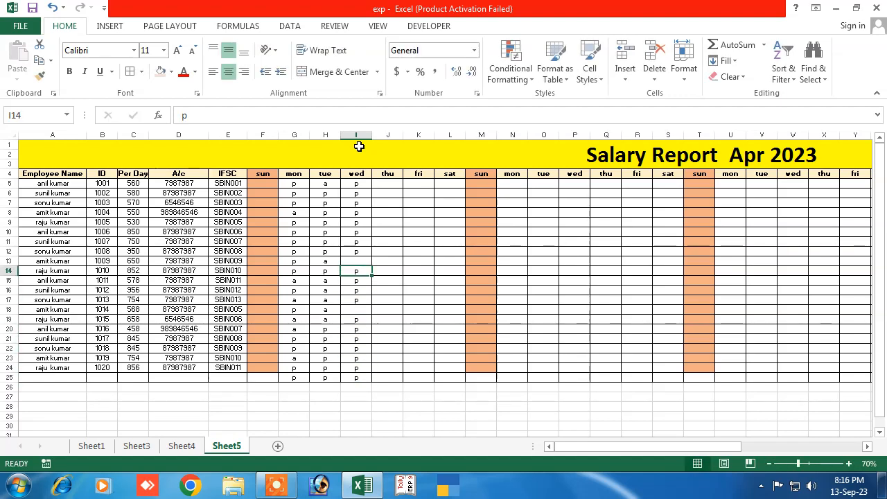
key(Up)
text(p)
Step: Fill the last blank first-Wednesday attendance cell, I18, with p
key(Down)
key(Down)
key(Down)
key(Down)
key(Down)
key(Down)
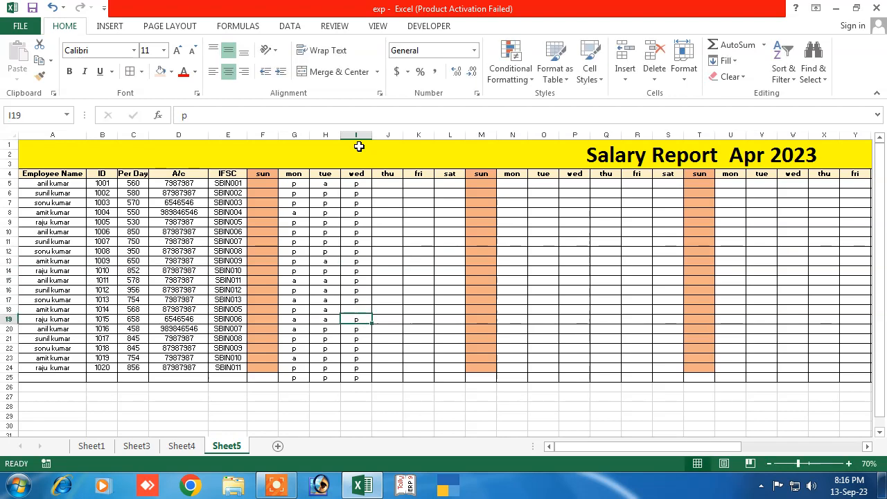
key(Up)
text(p)
key(Up)
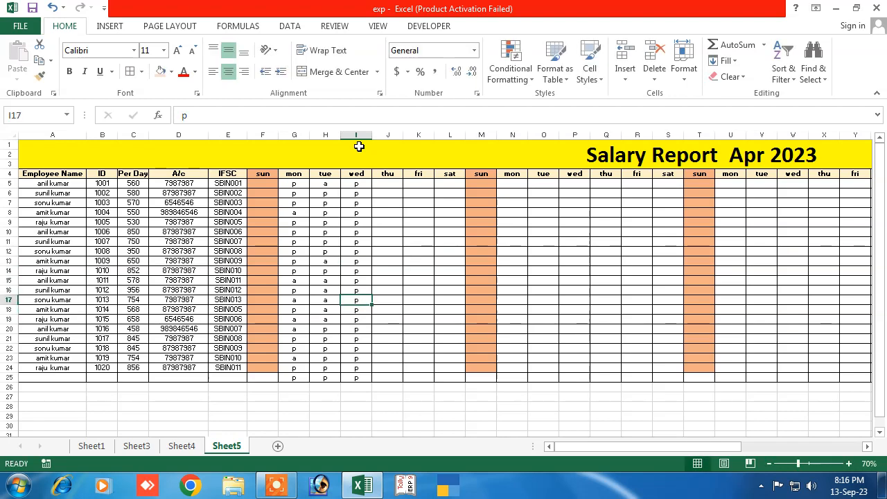
Step: Widen the Net salary column slightly and check the present-count formula in AJ15
drag(587, 446, 713, 448)
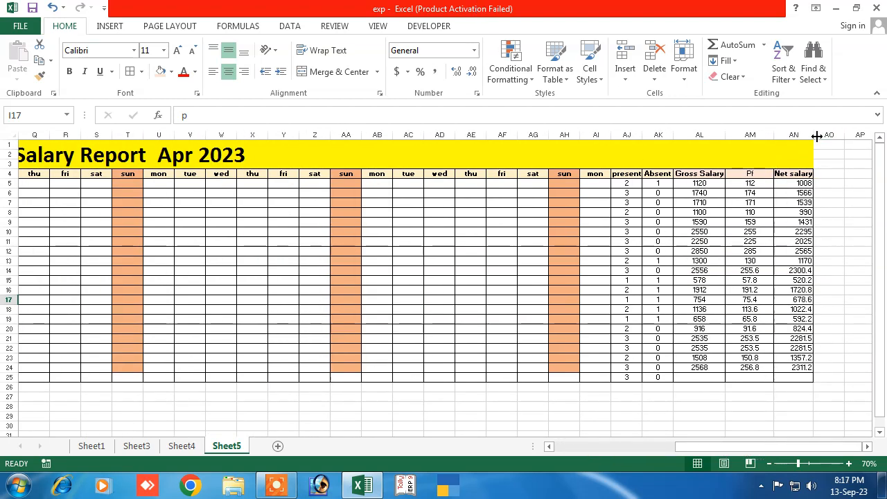
drag(816, 136, 822, 137)
click(620, 280)
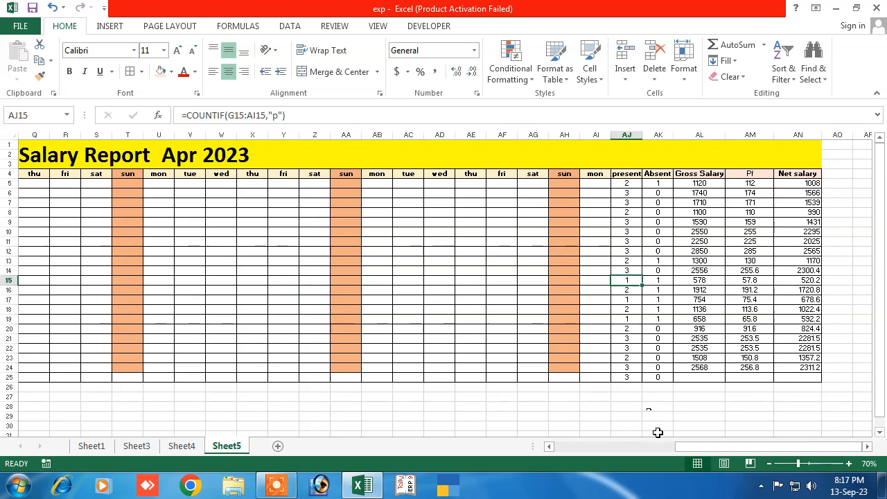
drag(701, 447, 580, 447)
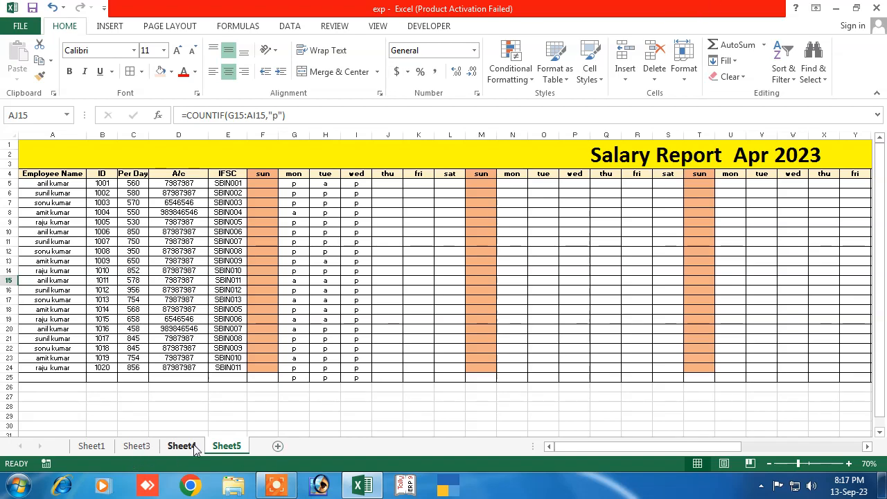
Step: Insert a new sheet column before the last mon column on Sheet5, after a glance at Sheet4
click(182, 445)
click(226, 446)
drag(608, 446, 732, 446)
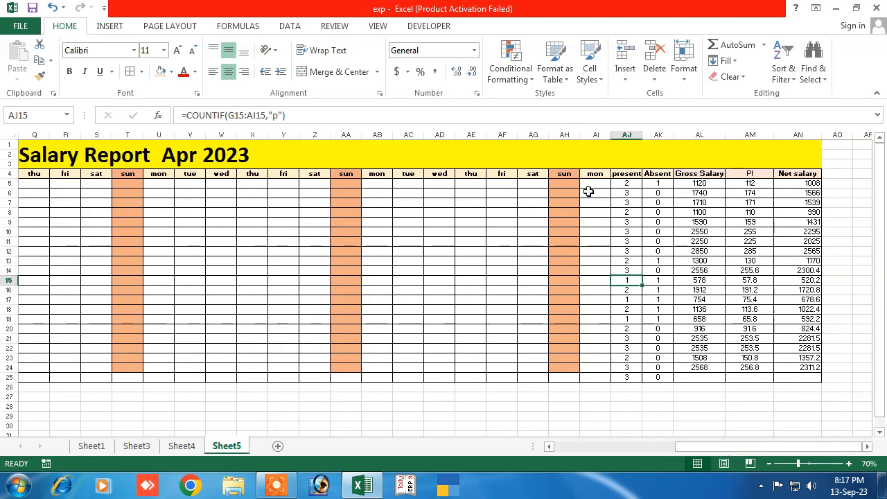
drag(593, 176, 601, 368)
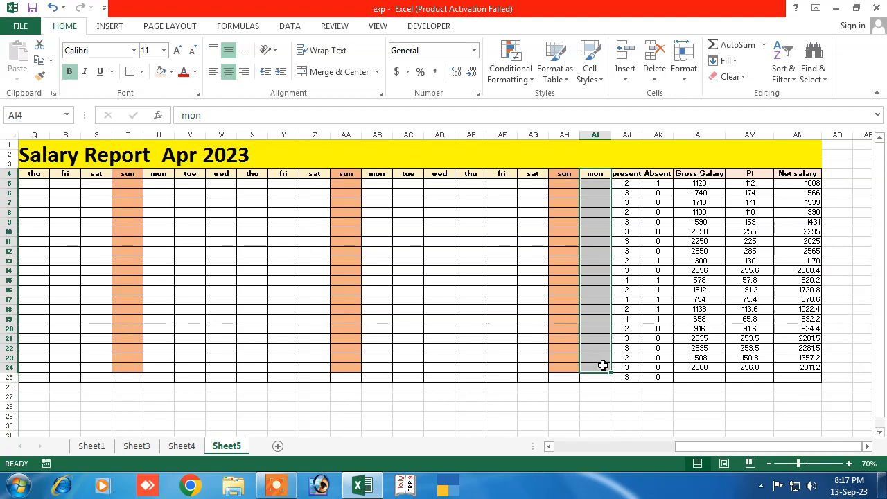
click(594, 250)
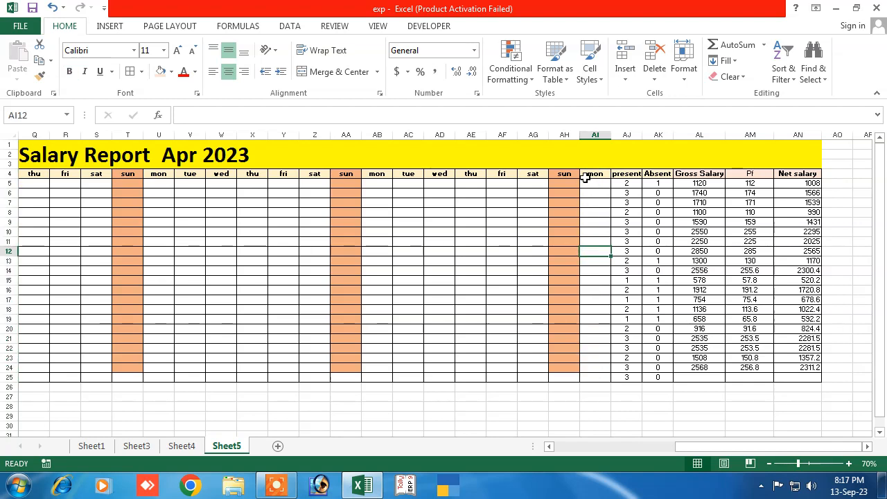
drag(586, 178, 596, 368)
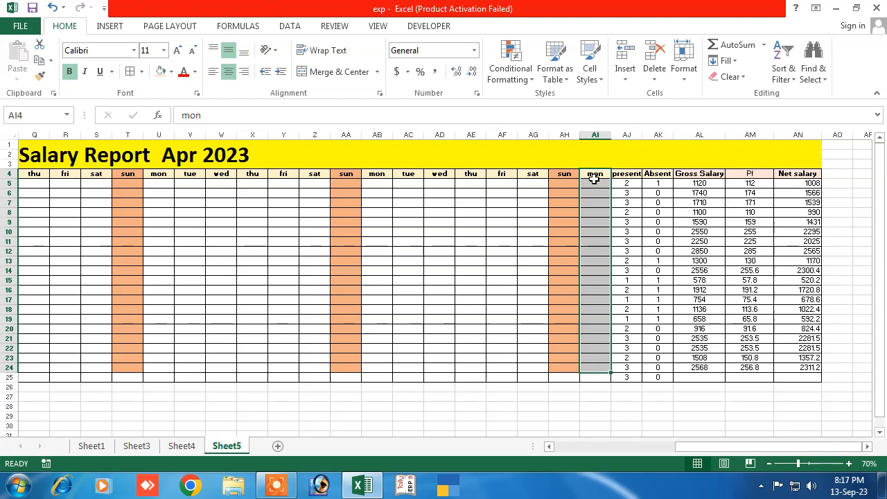
click(625, 76)
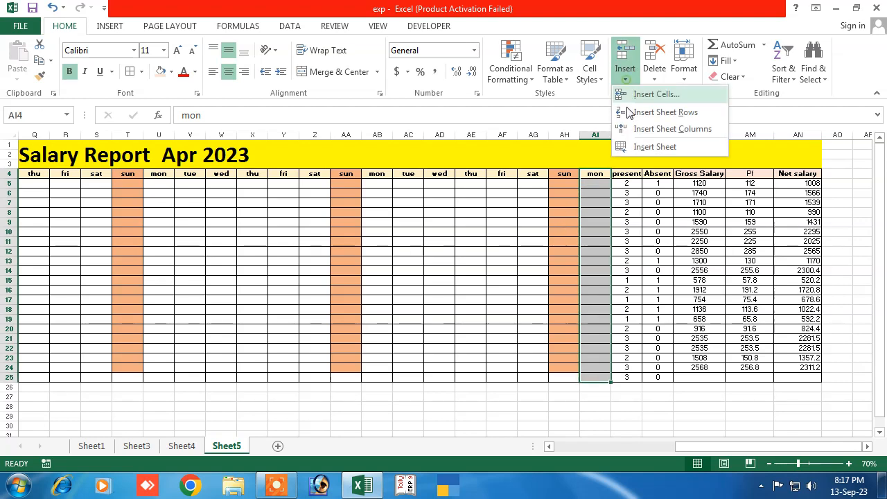
click(656, 129)
click(615, 250)
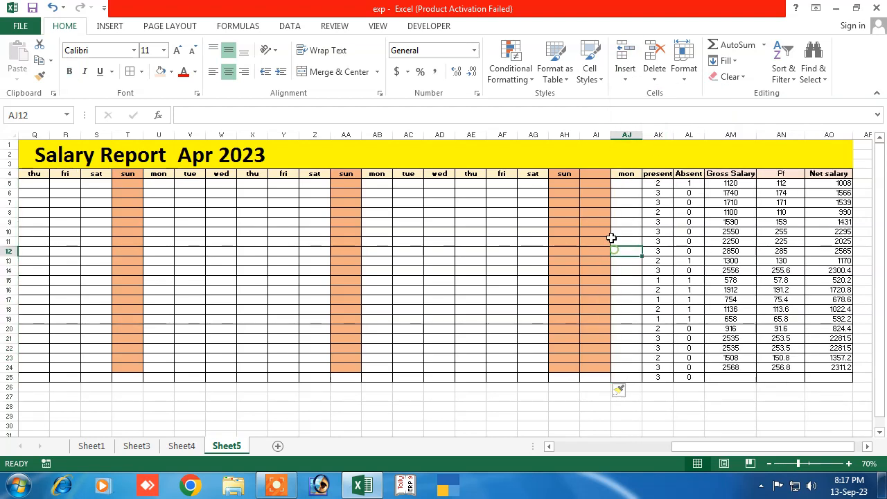
Step: Label the new column mon in AI4 and change the following day heading in AJ4 to tue
click(601, 176)
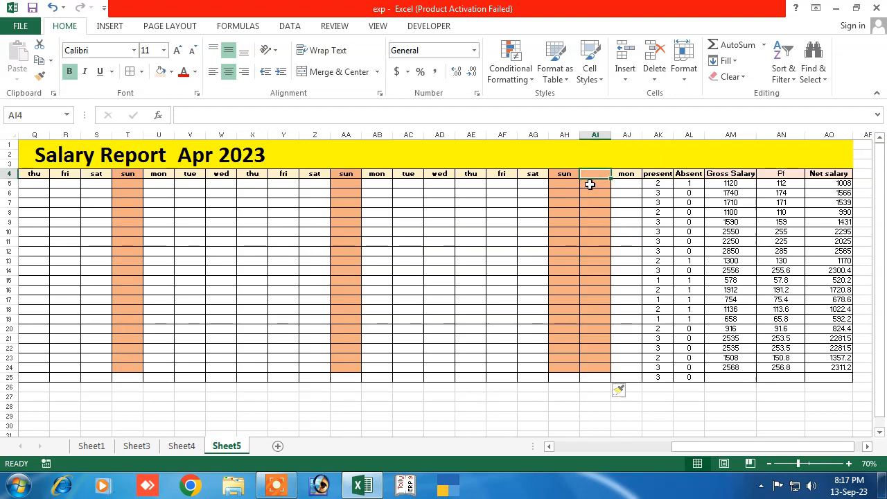
text(mon)
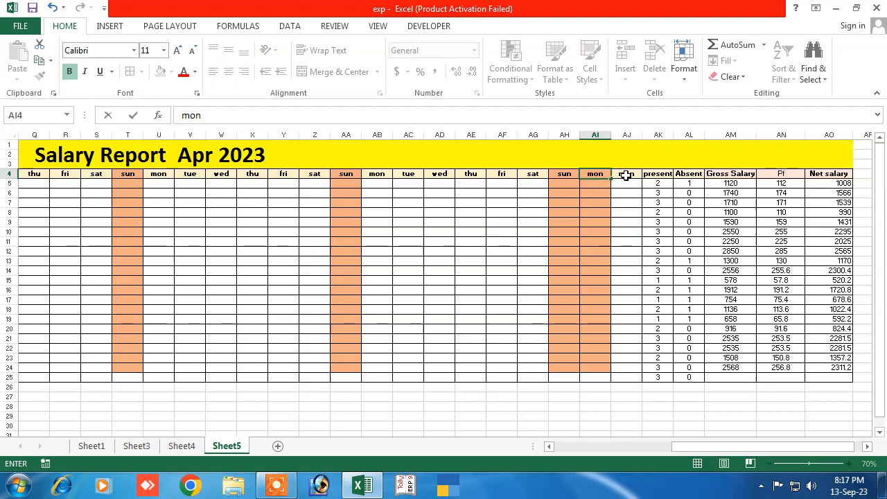
click(626, 175)
text(tue)
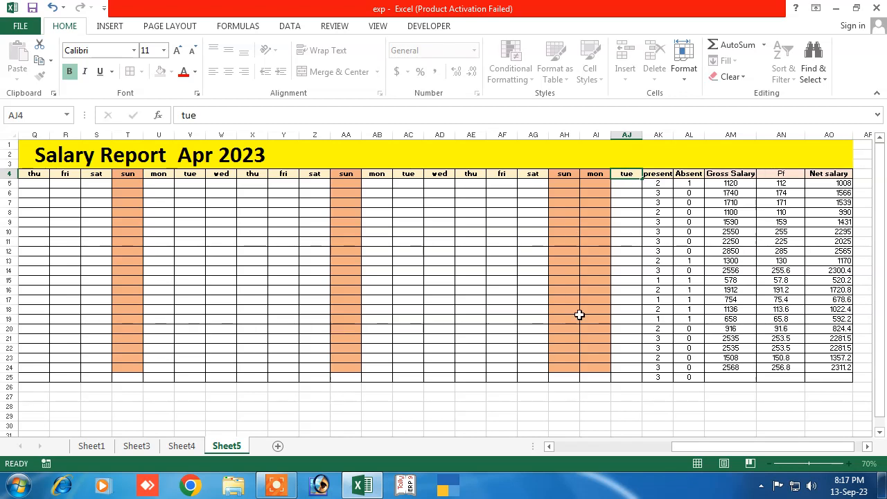
Step: Clear all contents and formatting from the orange-shaded mon column cells AI4:AI24
click(579, 315)
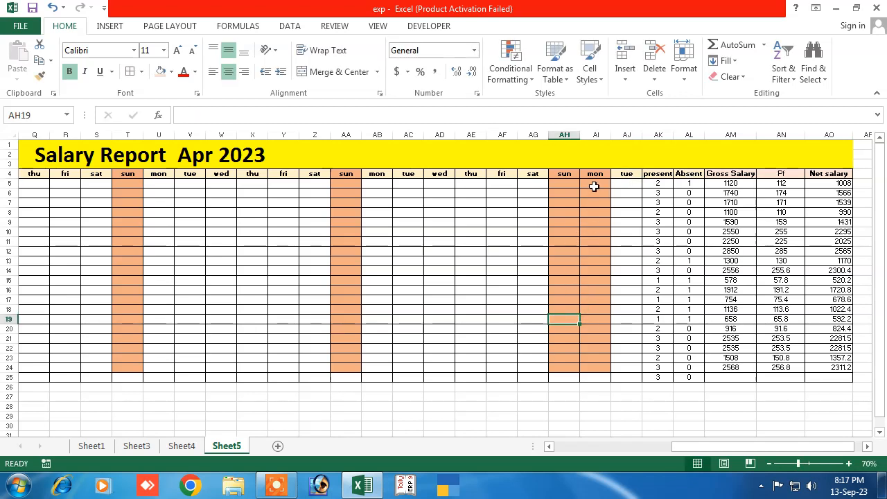
drag(594, 174, 593, 366)
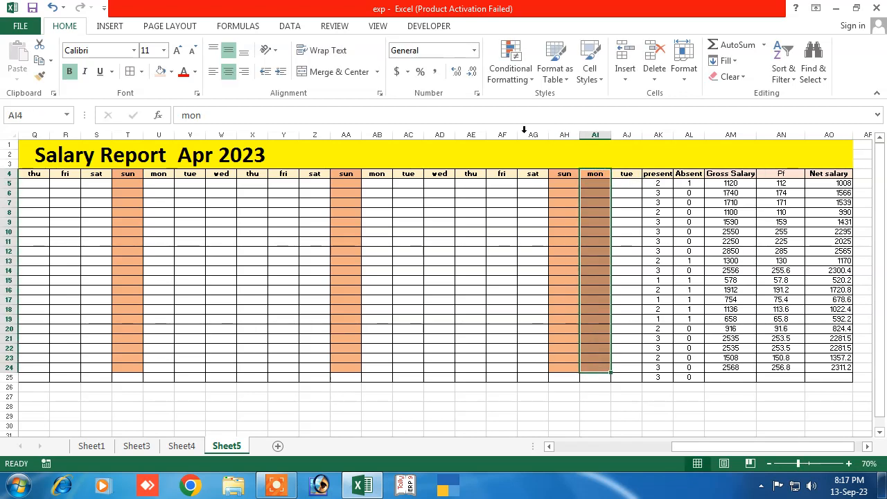
click(724, 77)
click(740, 91)
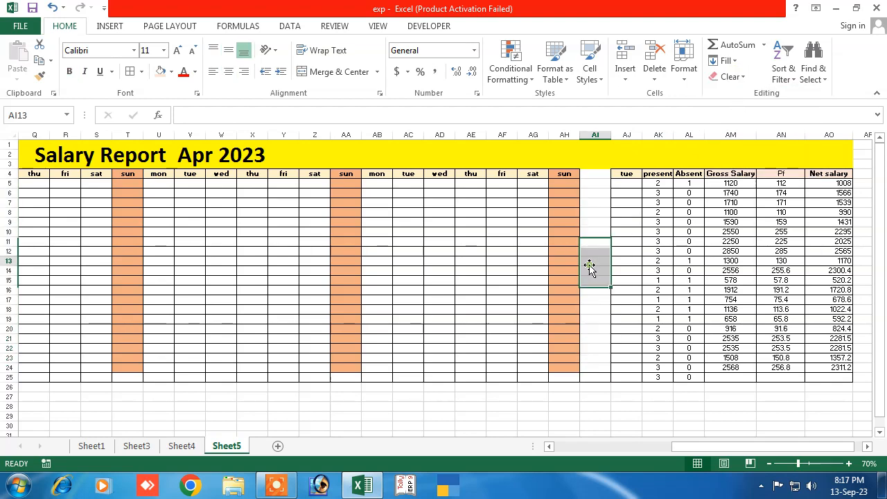
click(590, 262)
Step: Apply All Borders to the blank column range AI4:AI25
drag(593, 175, 591, 373)
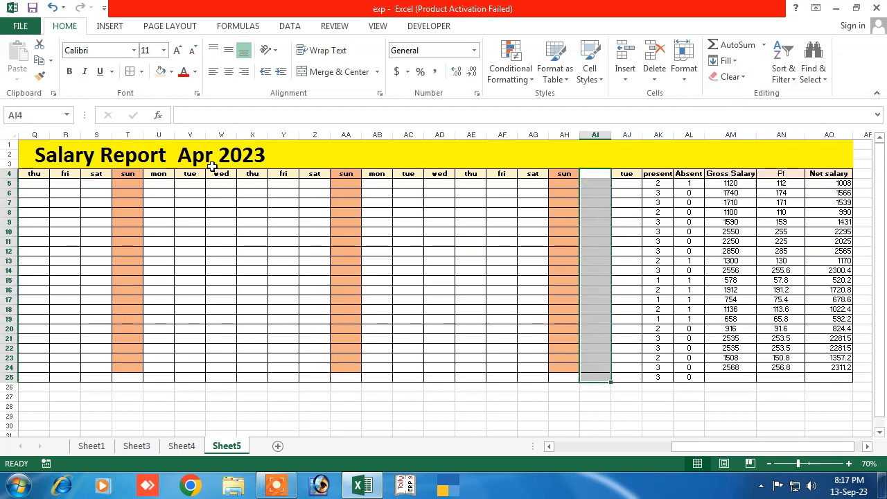
click(144, 72)
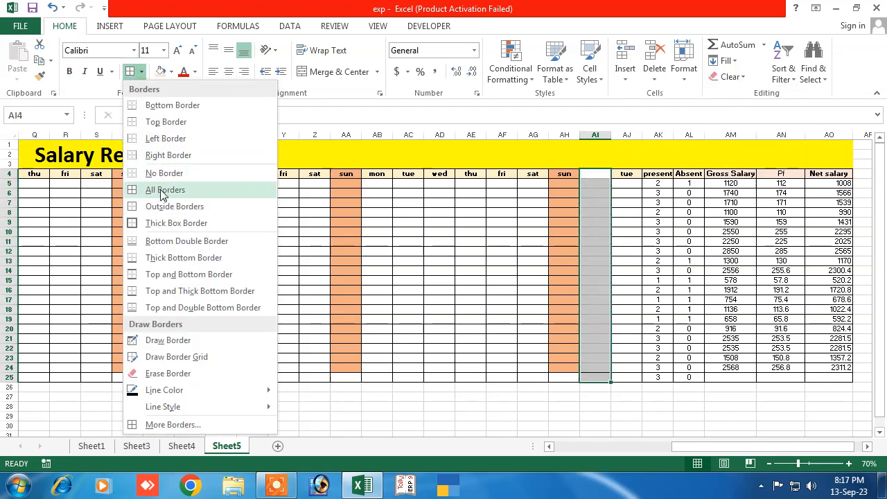
click(168, 188)
drag(589, 281, 591, 289)
Step: Enter the day heading mon in cell AI4
click(594, 174)
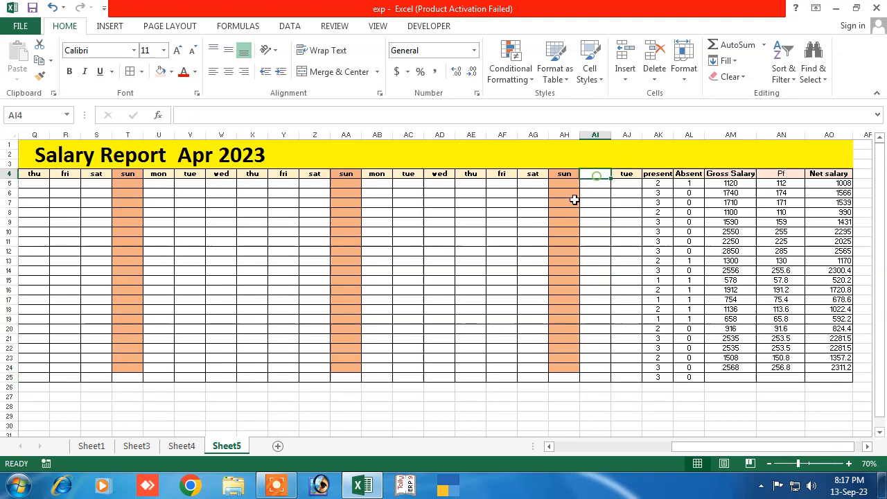
text(mo)
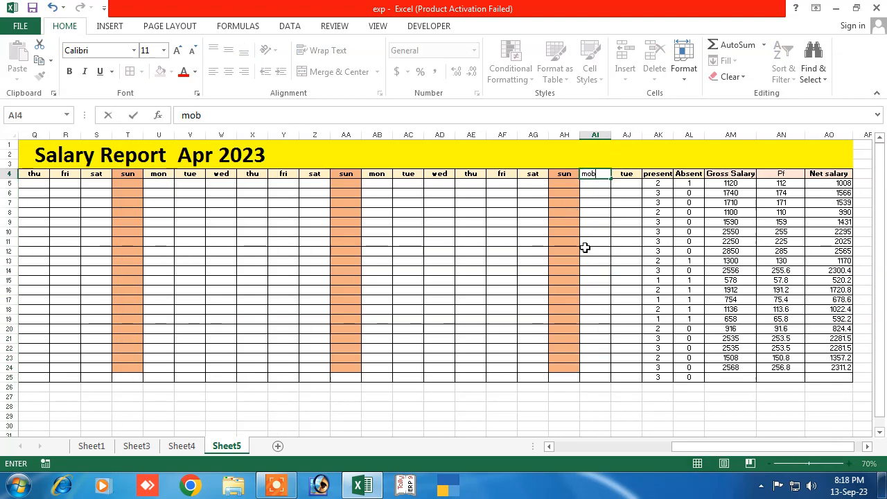
text(b)
key(BackSpace)
text(n)
click(590, 300)
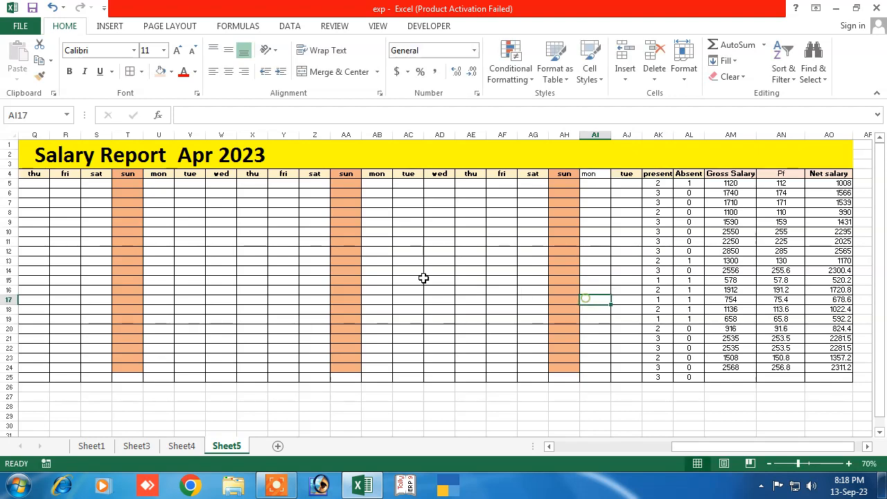
Step: Make the mon heading in AI4 bold and give it a light peach fill
click(602, 174)
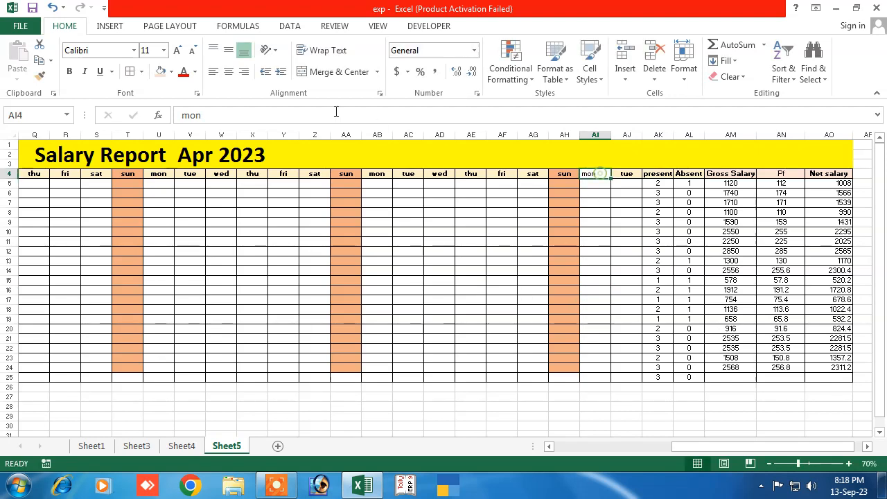
click(70, 72)
click(564, 271)
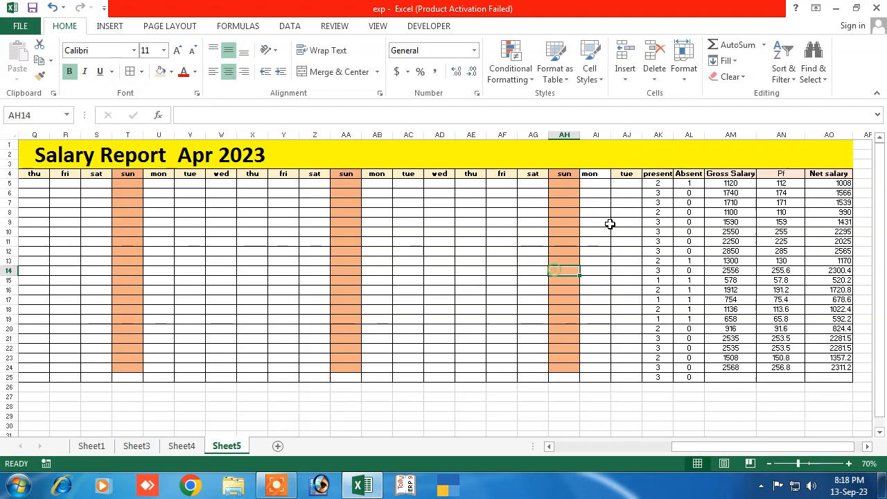
click(589, 174)
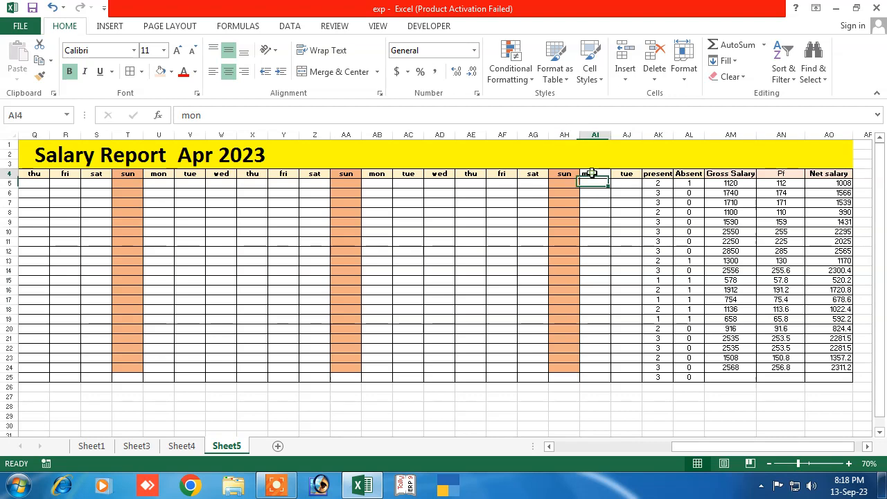
click(171, 71)
click(220, 115)
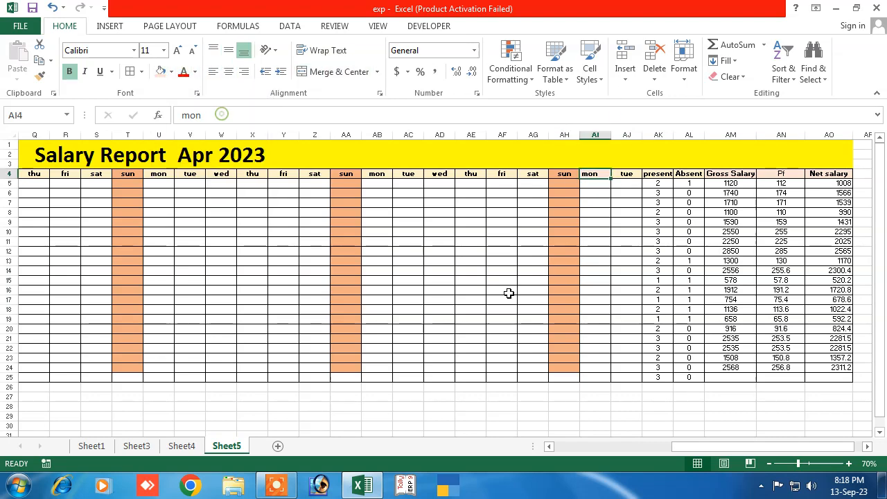
click(506, 291)
Step: Review the attendance days from the blank first-Thursday cells through to the salary columns, enlarging the sheet view to 110%
drag(693, 447, 553, 447)
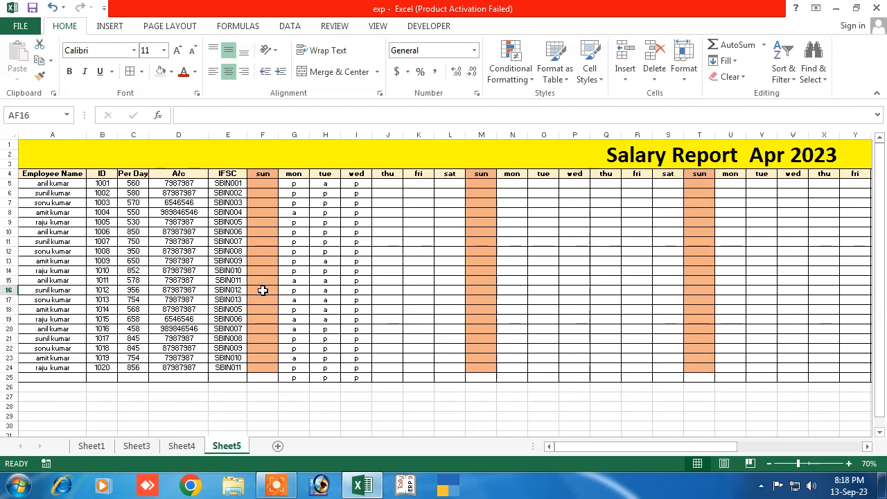
drag(387, 192, 388, 378)
drag(643, 446, 768, 447)
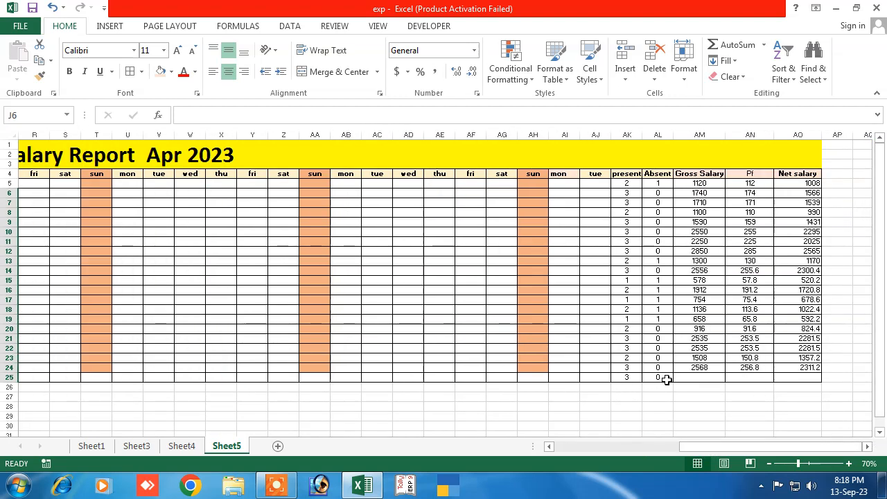
drag(725, 446, 510, 366)
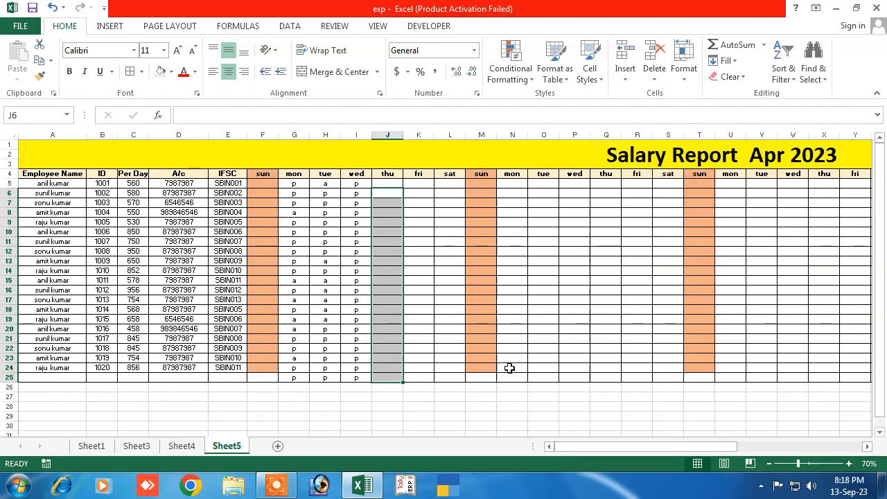
click(849, 464)
click(849, 463)
click(849, 464)
click(848, 464)
scroll(399, 373, up, 2)
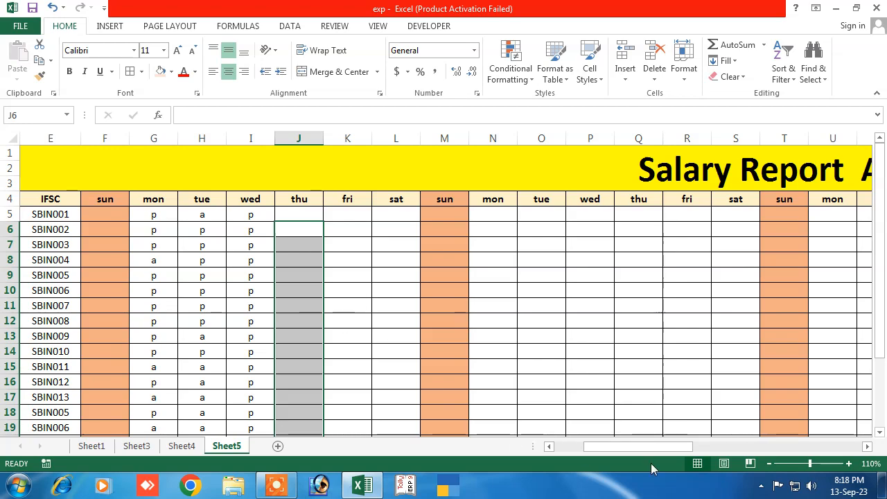
drag(641, 448, 833, 444)
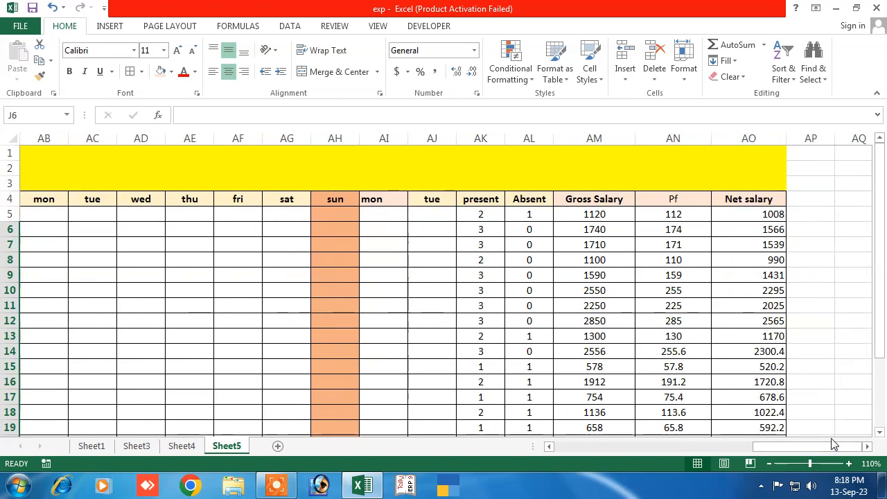